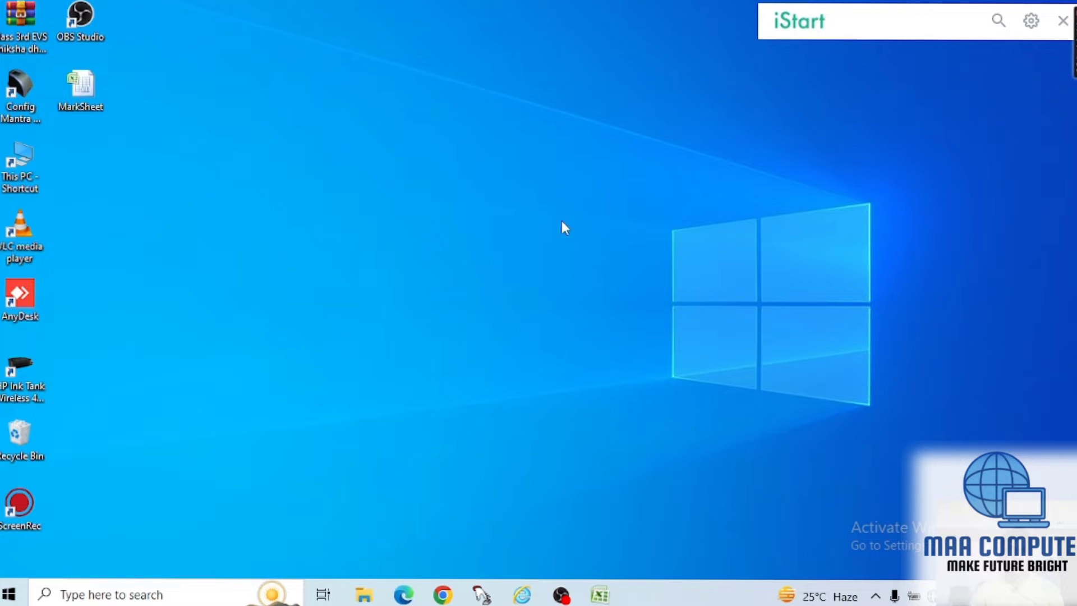
- Restore the MarkSheet workbook window and select cell A4 on Sheet3
click(600, 595)
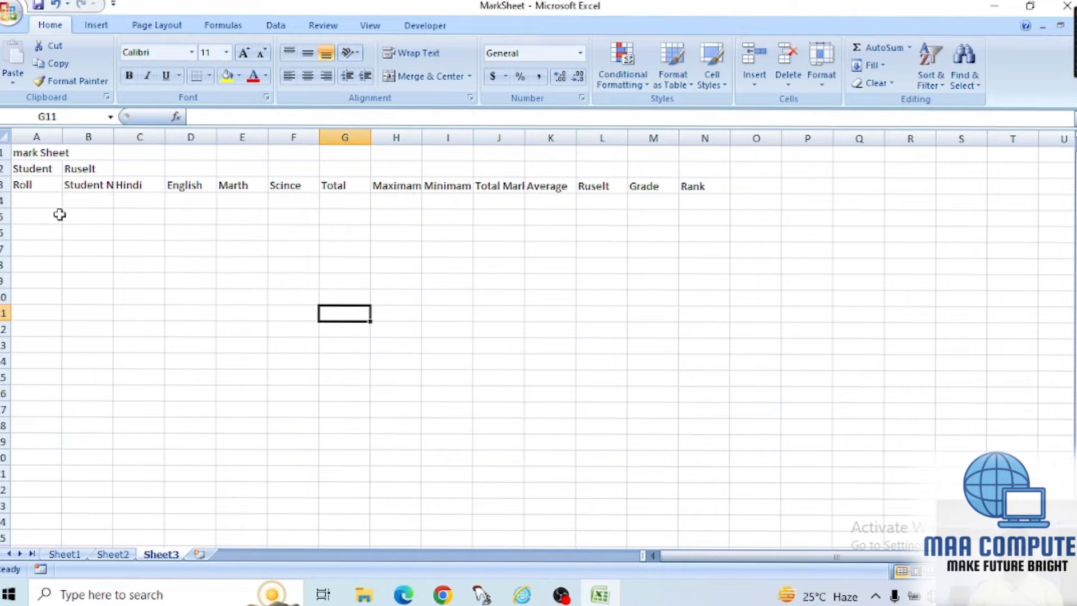
click(44, 203)
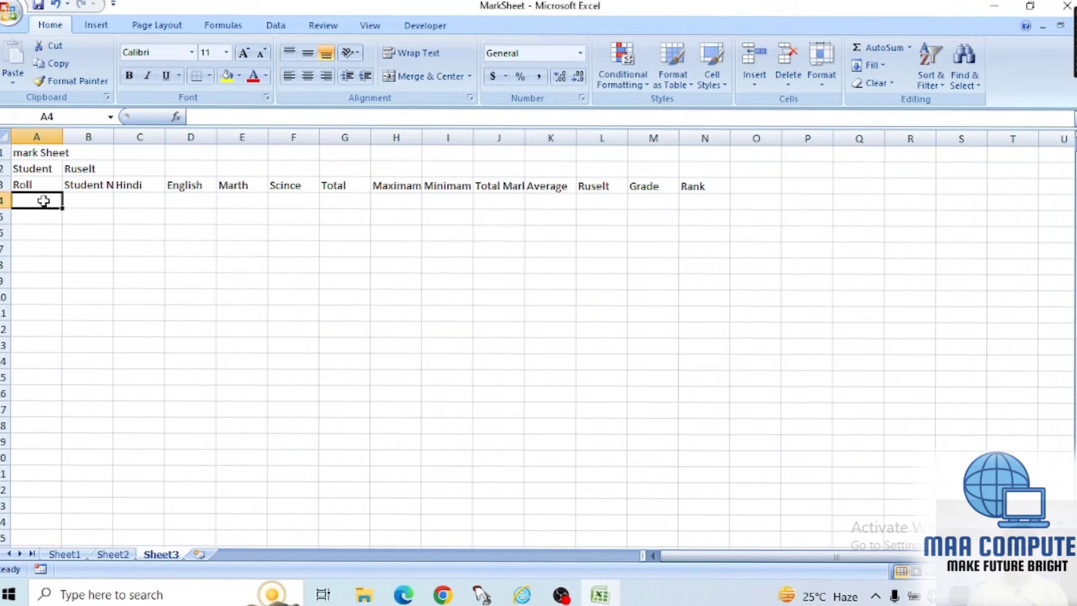
- Merge and centre the mark Sheet title across A1:N1 and make row 1 taller
click(46, 152)
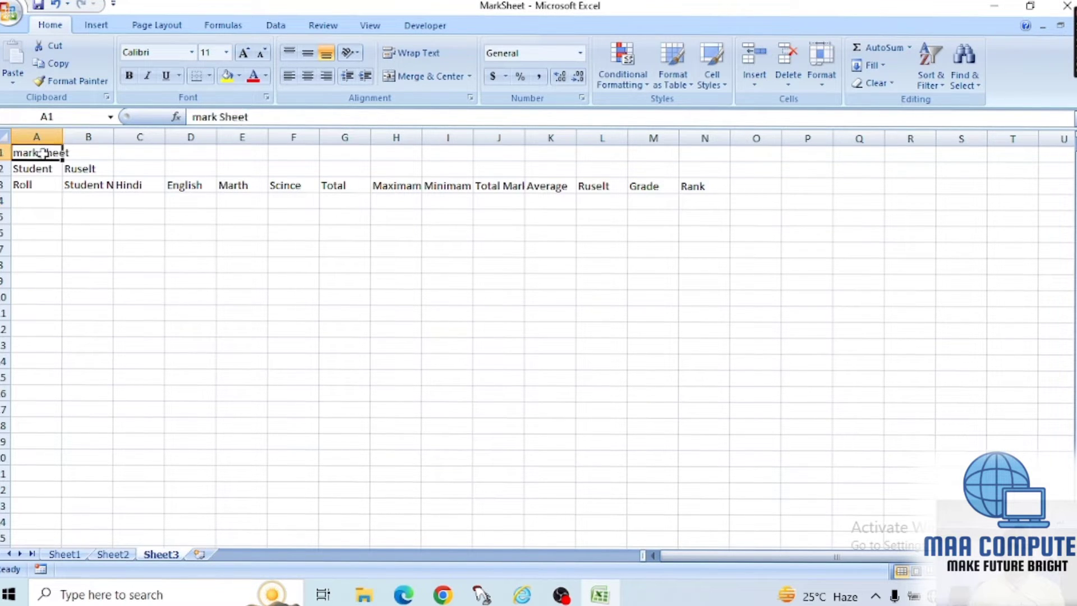
drag(48, 153, 695, 156)
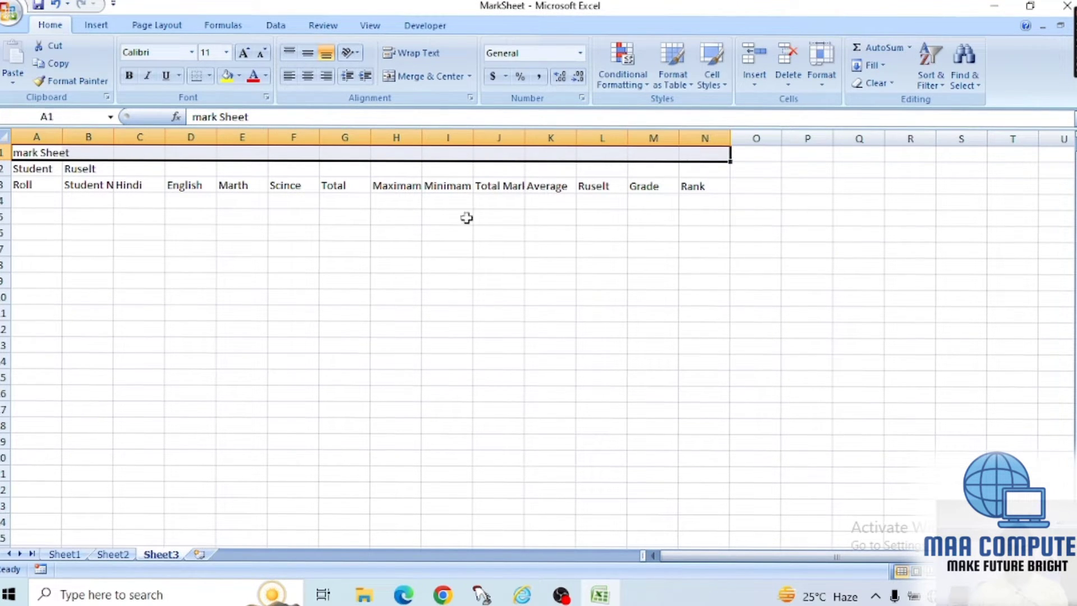
click(416, 79)
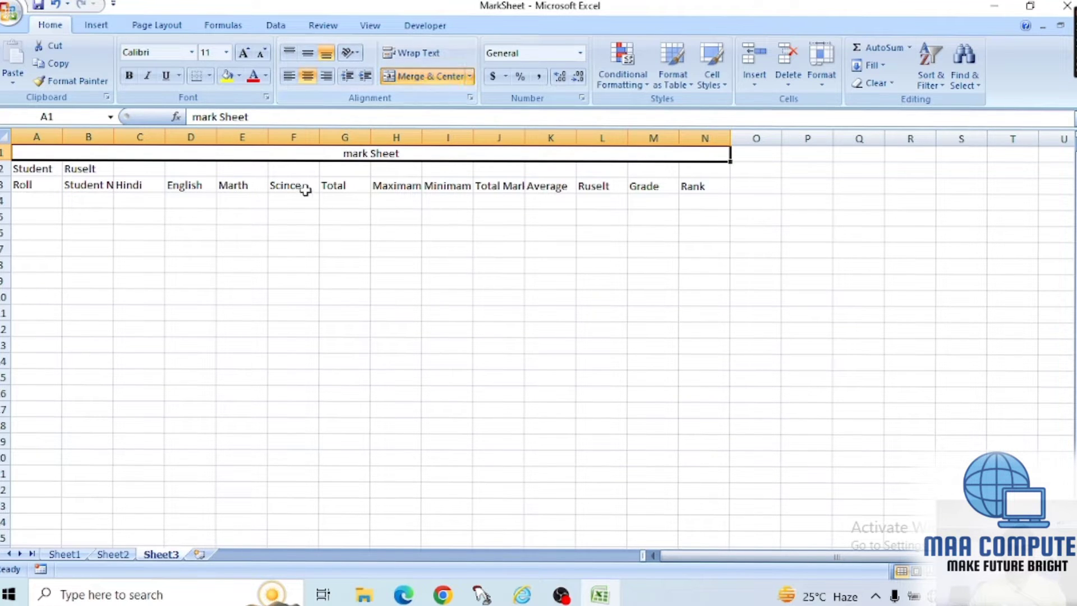
drag(5, 161, 17, 177)
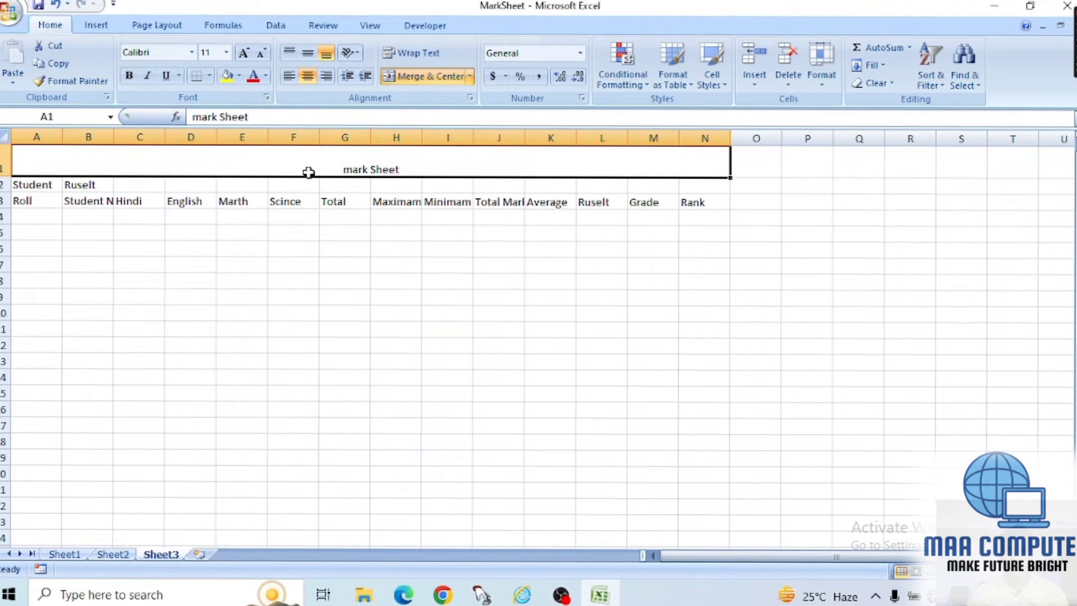
- Set the title in 24 pt Arial Black
click(244, 54)
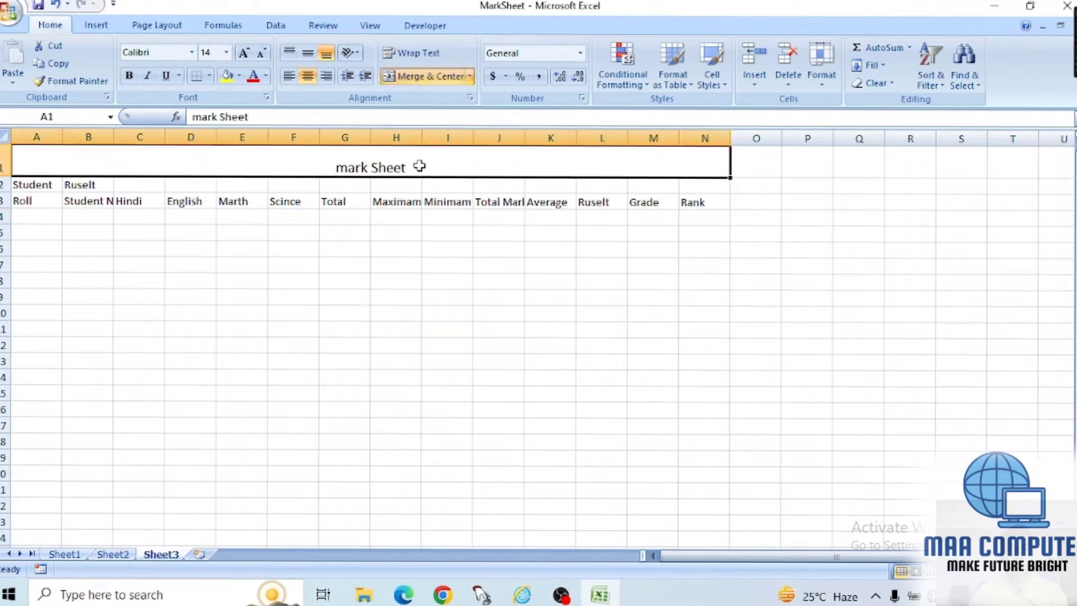
click(244, 53)
click(244, 53)
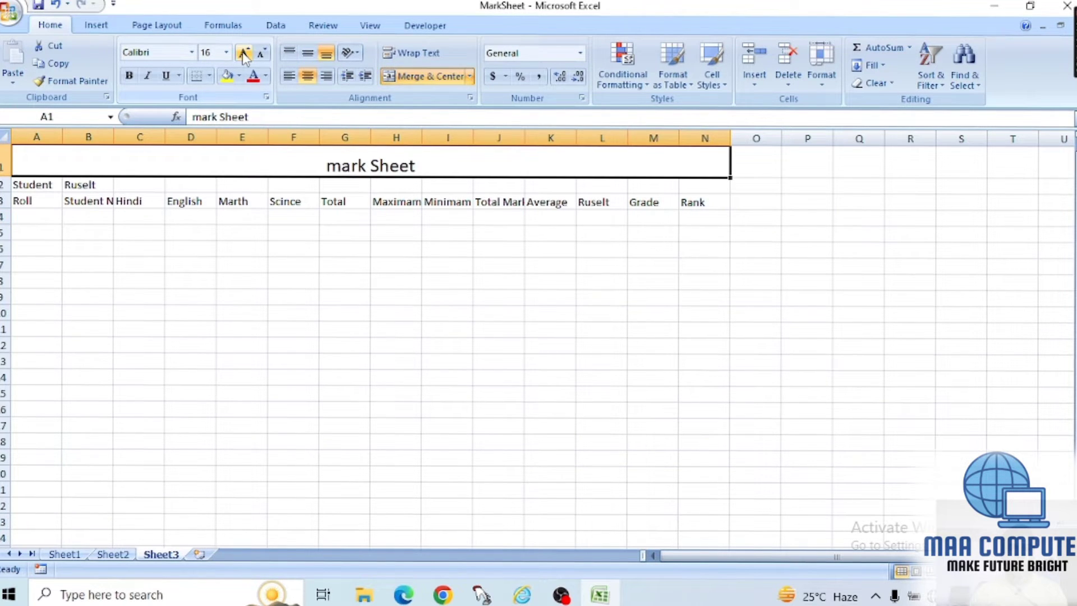
click(244, 54)
click(244, 53)
click(244, 54)
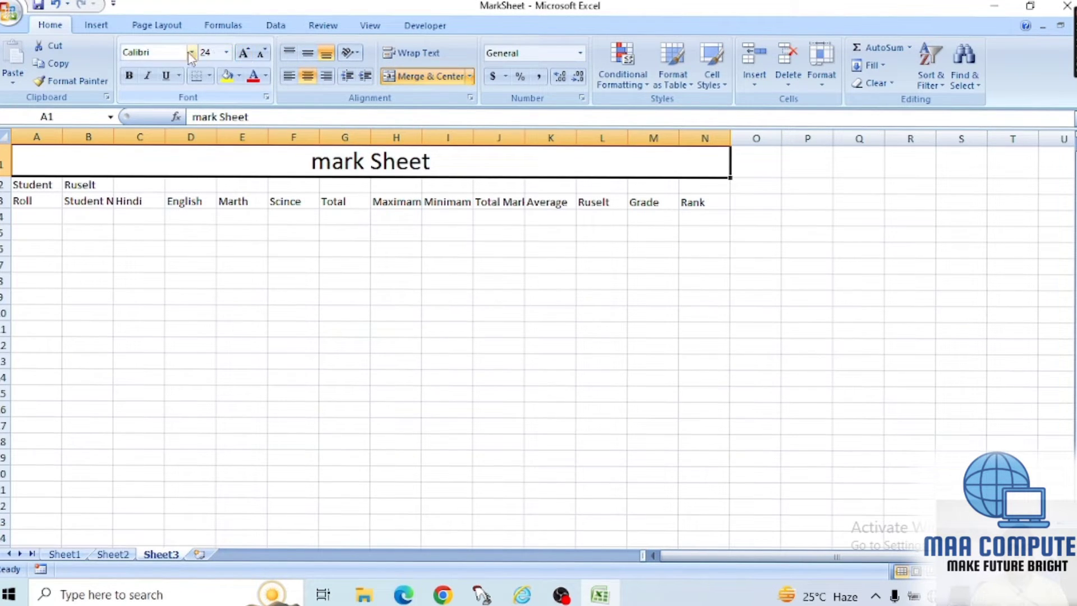
click(192, 53)
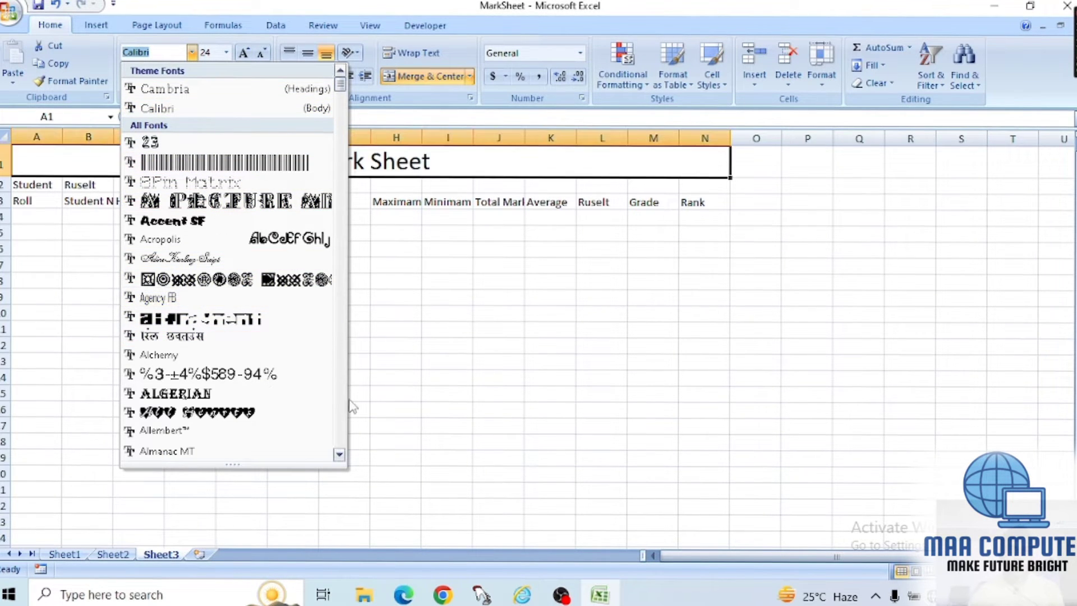
click(339, 455)
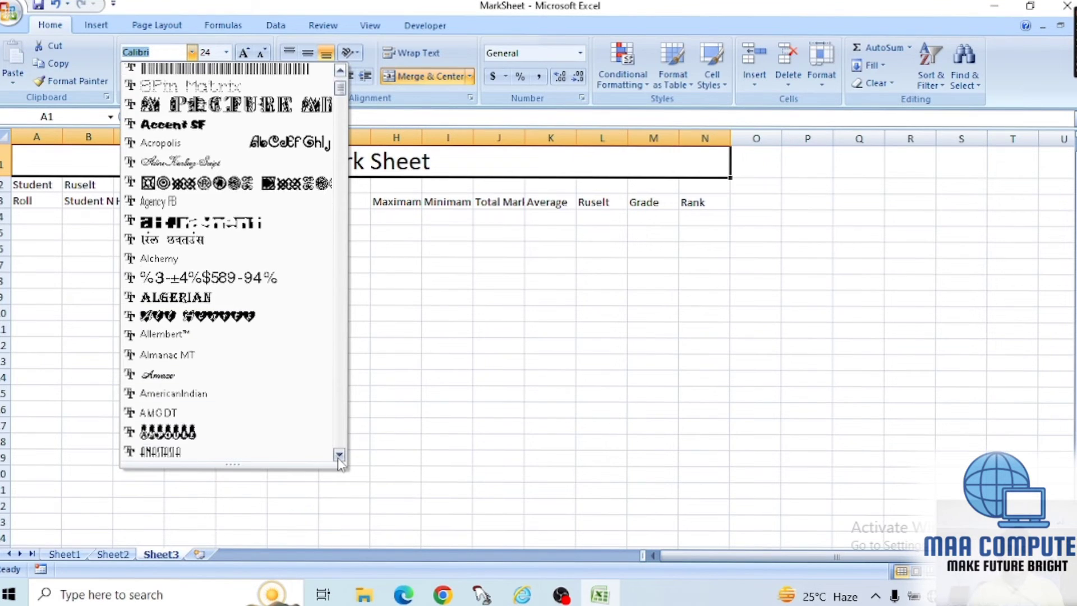
drag(340, 456, 340, 462)
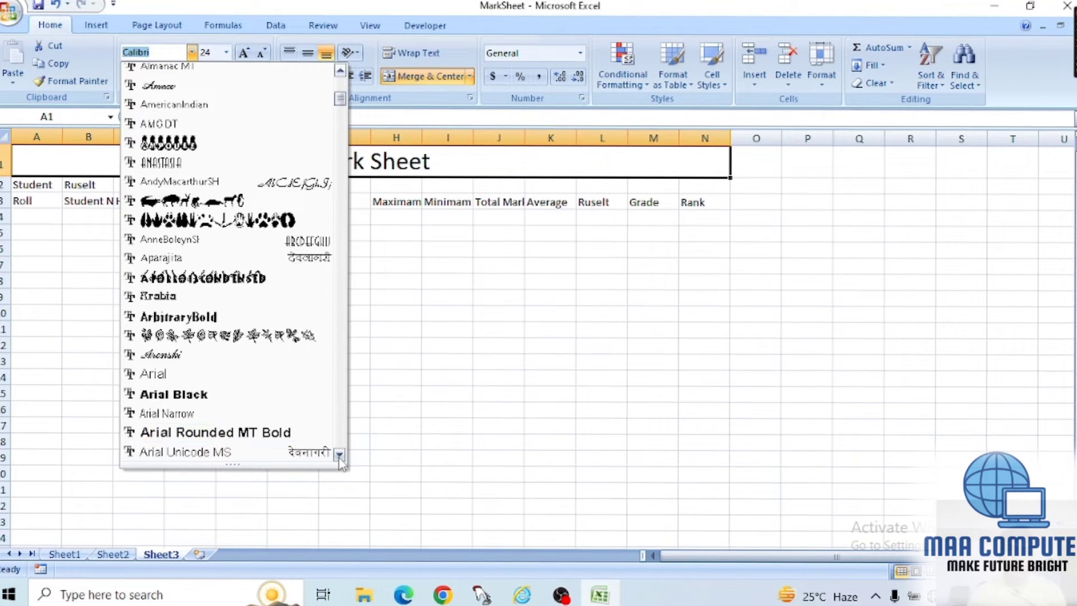
click(210, 393)
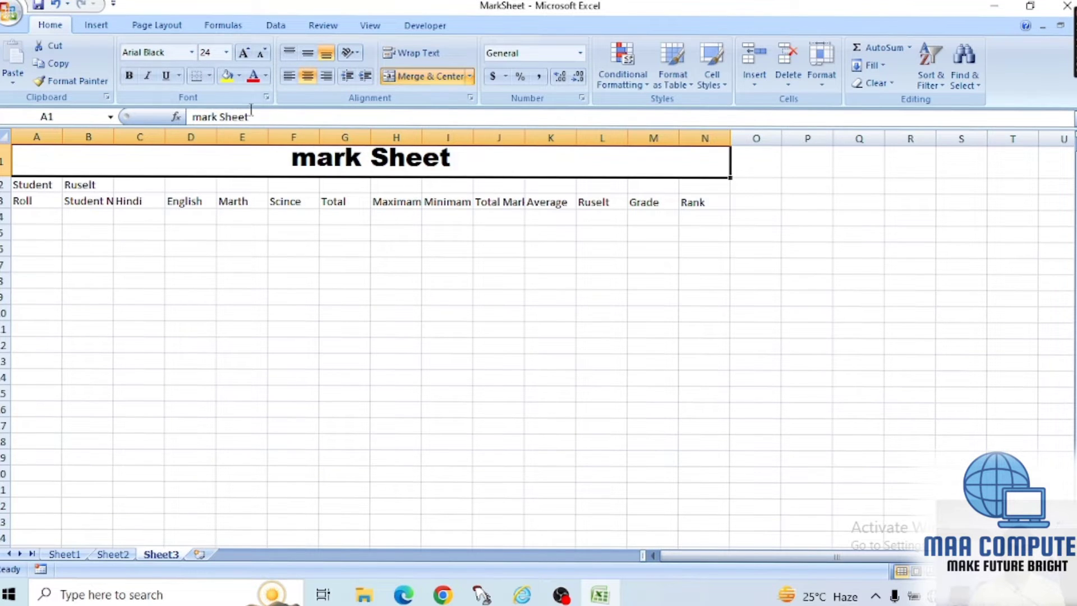
- Change the title text to 'Mark Sheet' with a capital M
double_click(315, 157)
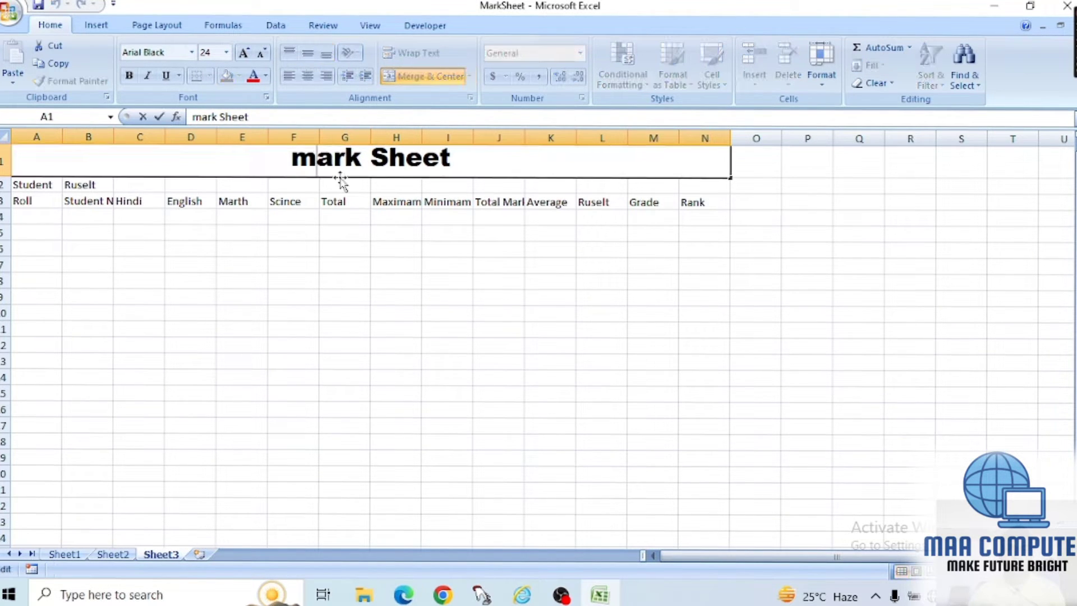
key(BackSpace)
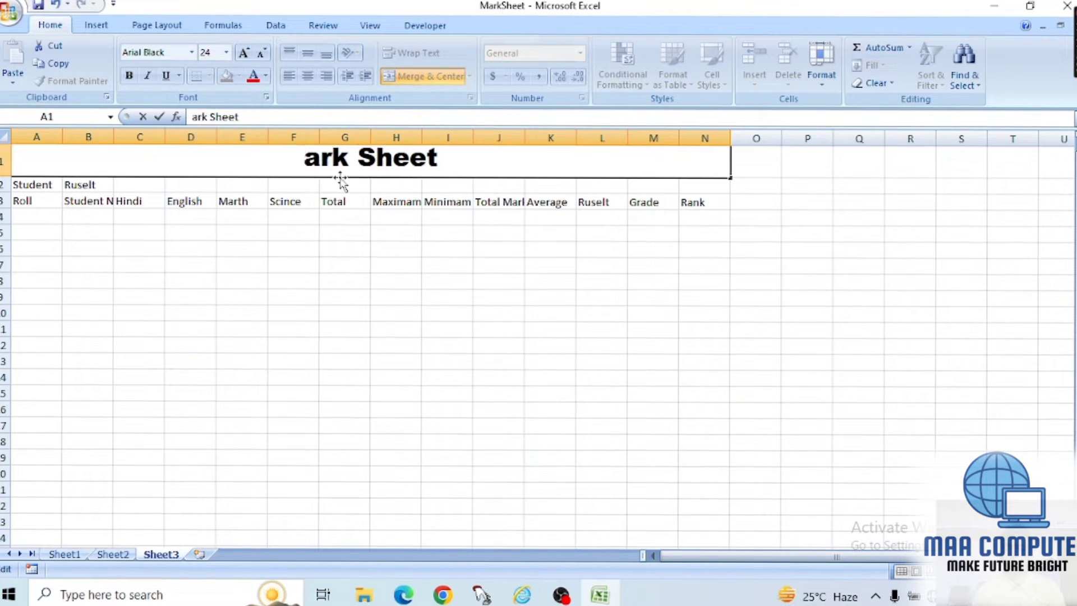
text(M)
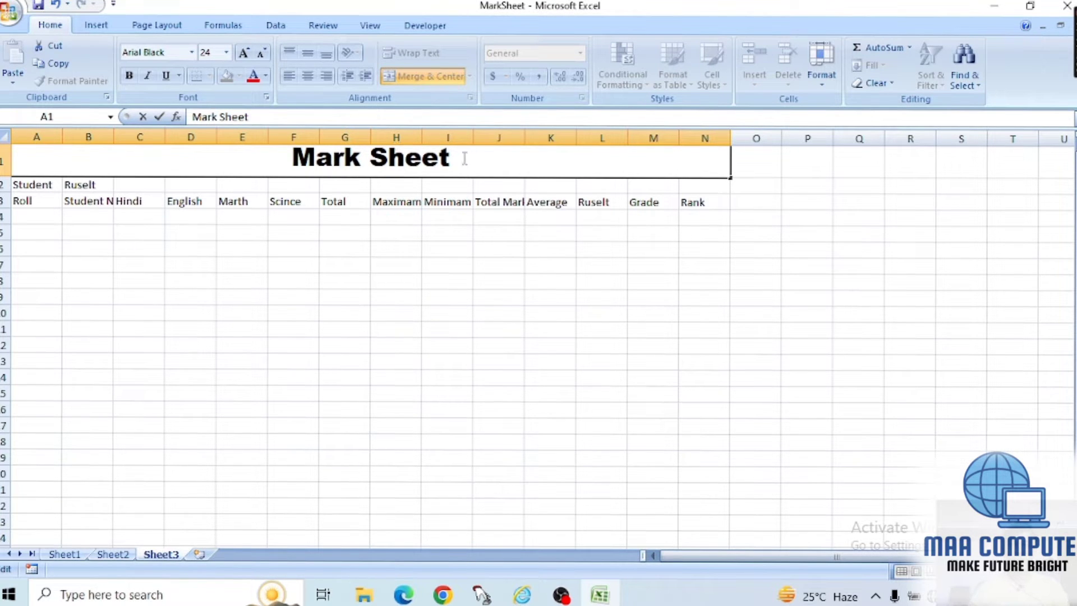
click(416, 233)
click(377, 157)
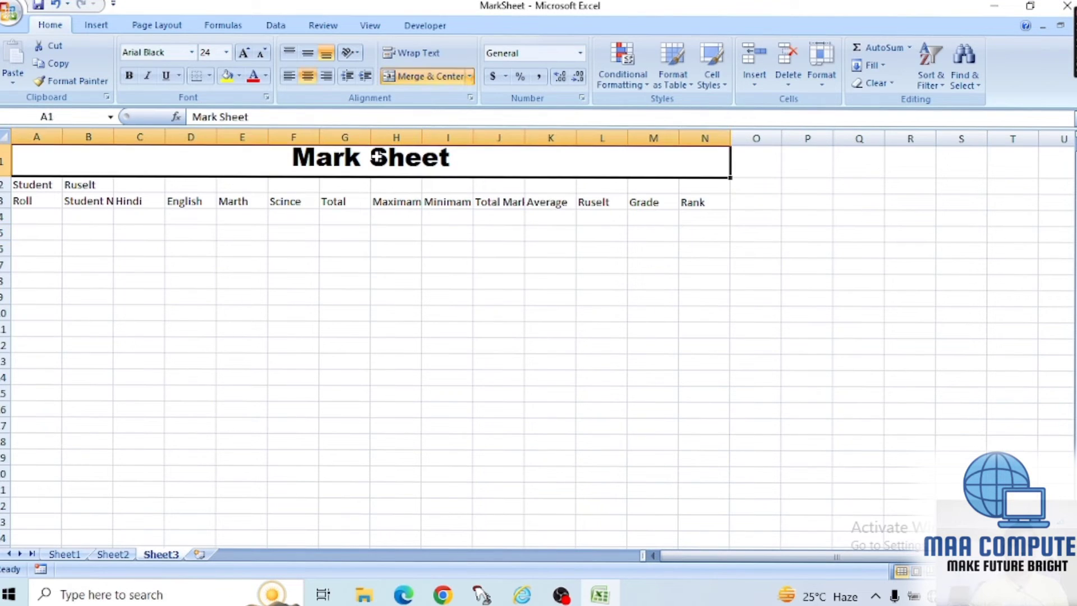
- Give the title a light blue fill and yellow font colour
click(240, 75)
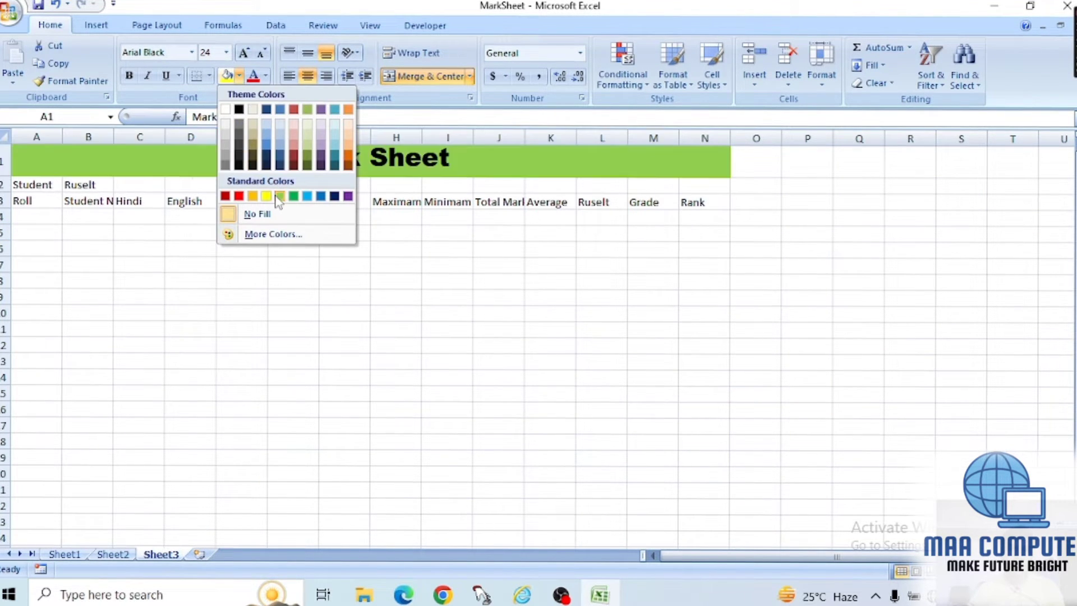
click(307, 196)
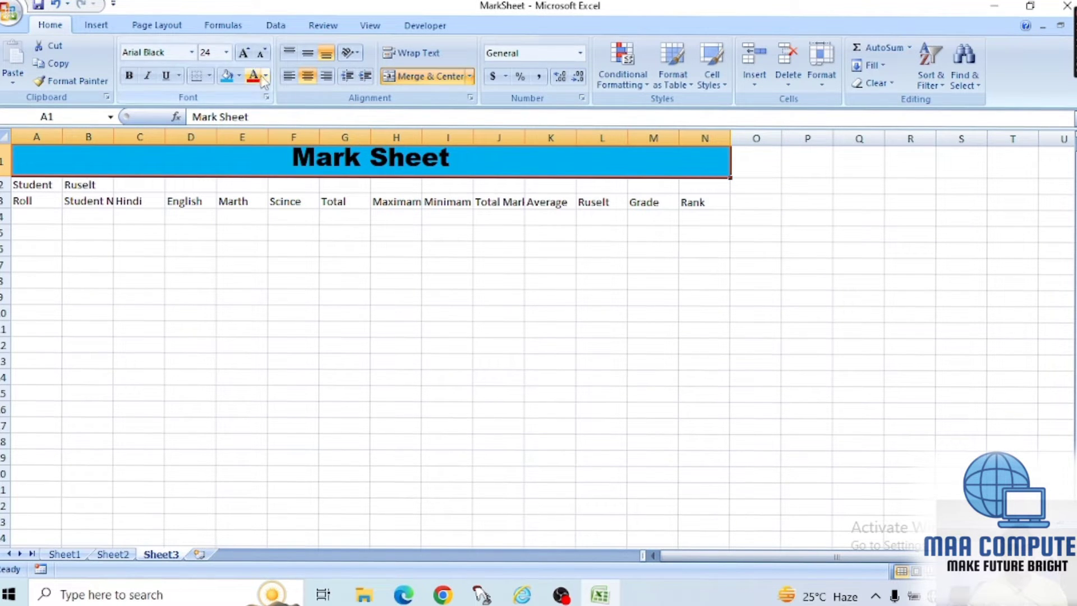
click(266, 77)
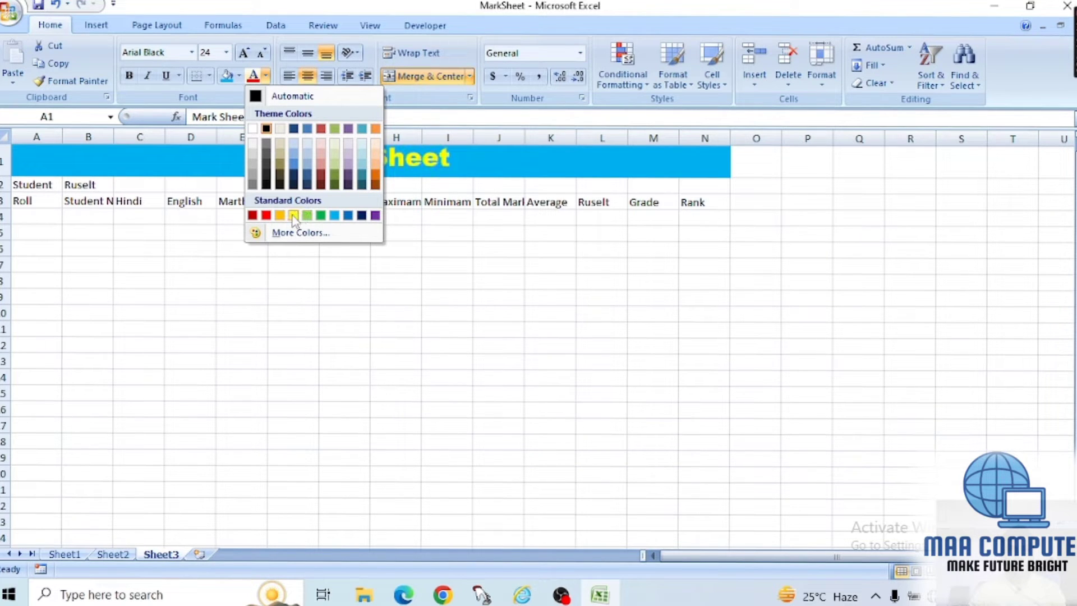
click(293, 217)
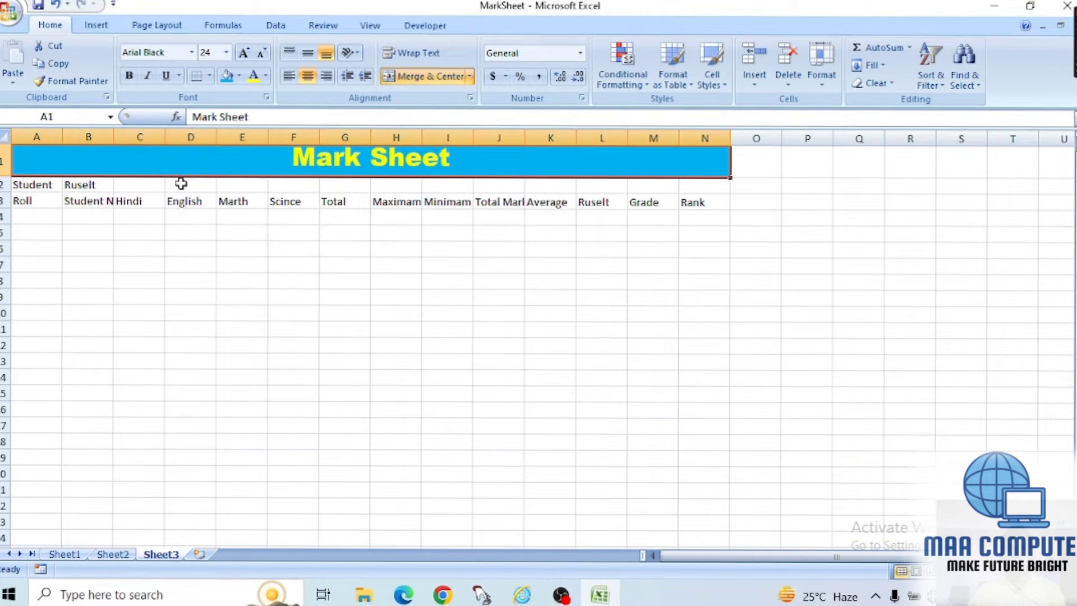
- Merge and centre A2:N2, keeping the top-left value, and add 'Ruselt' after Student
mouse_move(23, 185)
mouse_down()
mouse_move(255, 186)
mouse_move(341, 173)
mouse_move(488, 187)
mouse_move(709, 184)
mouse_up()
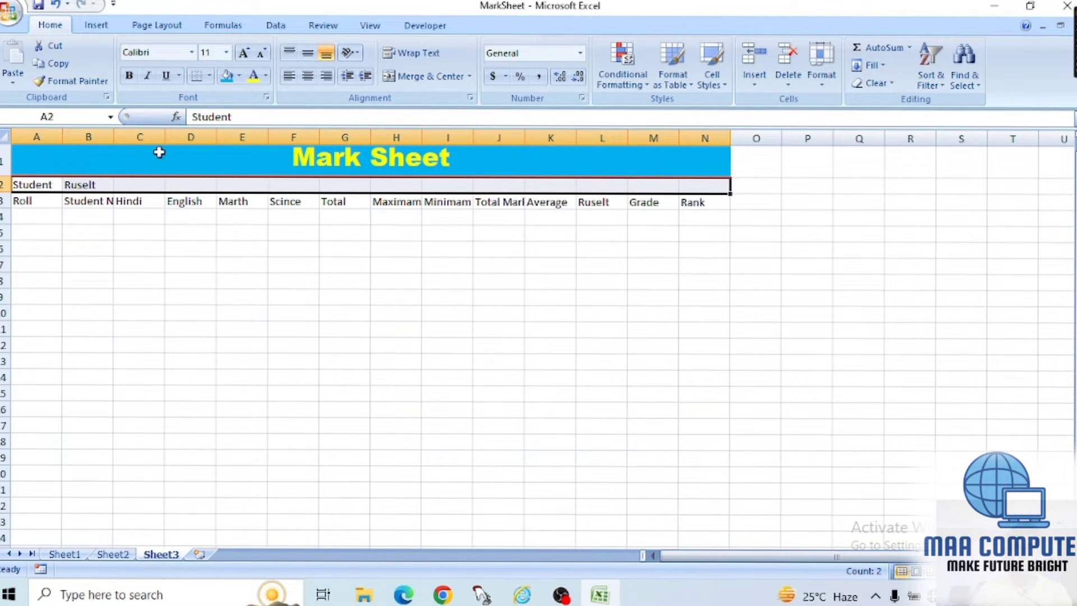
click(399, 76)
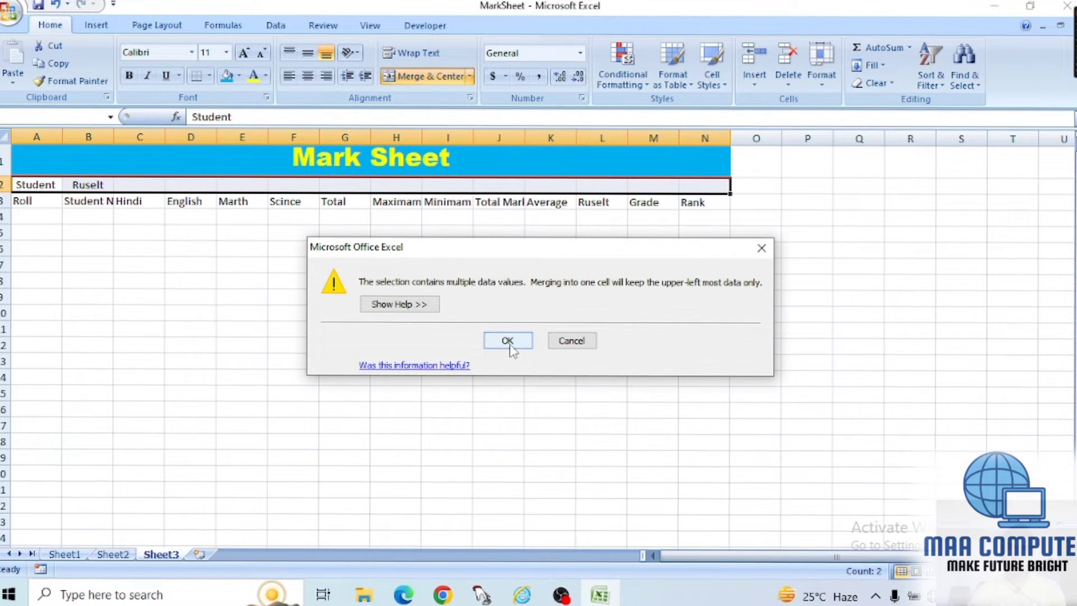
click(510, 346)
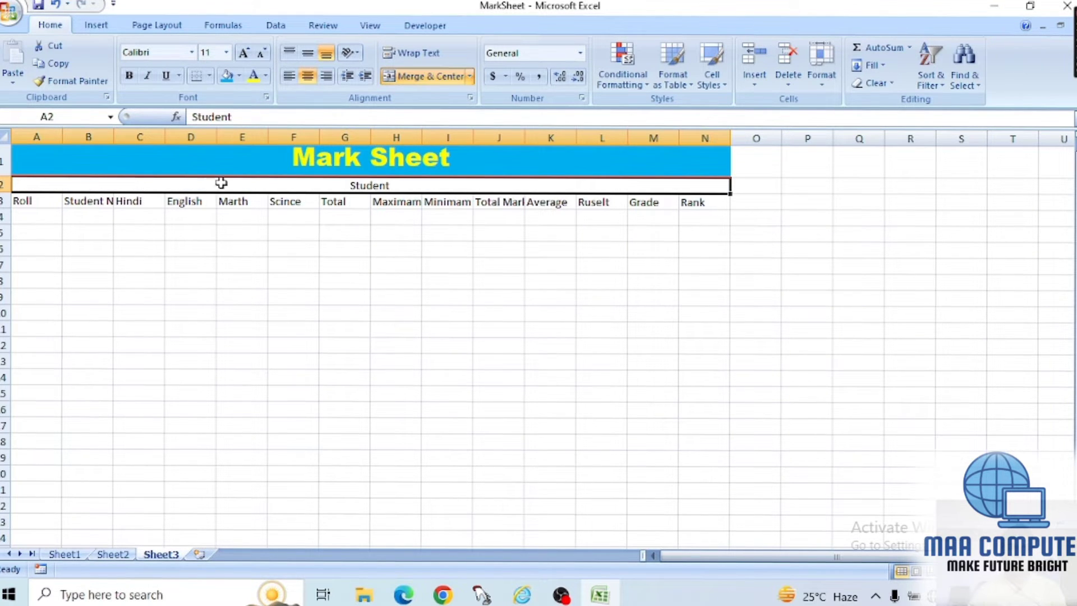
double_click(399, 185)
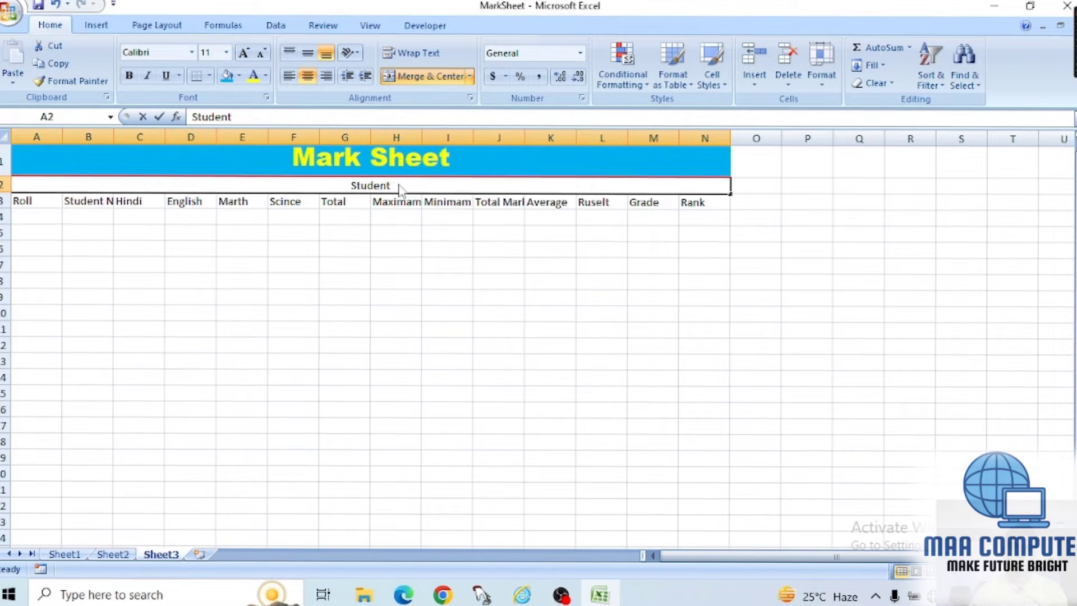
double_click(399, 187)
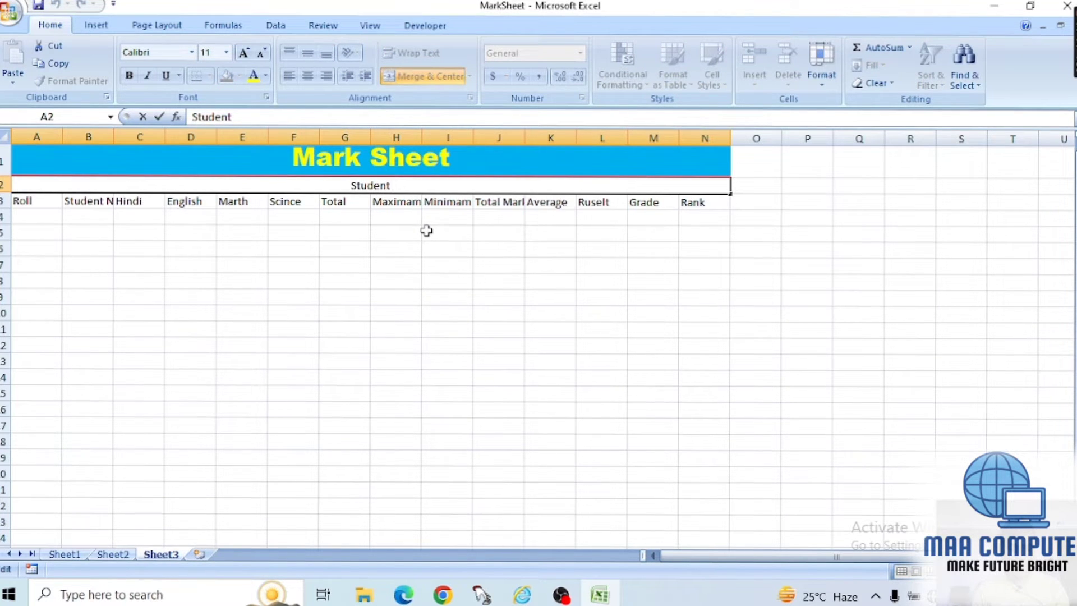
text(Ru)
text(se)
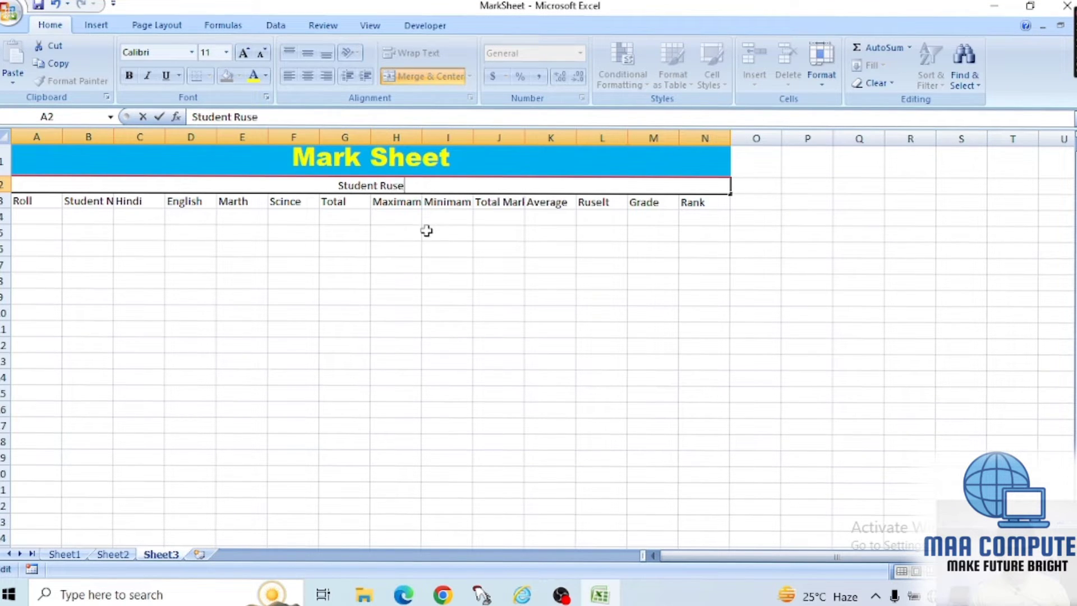
text(l)
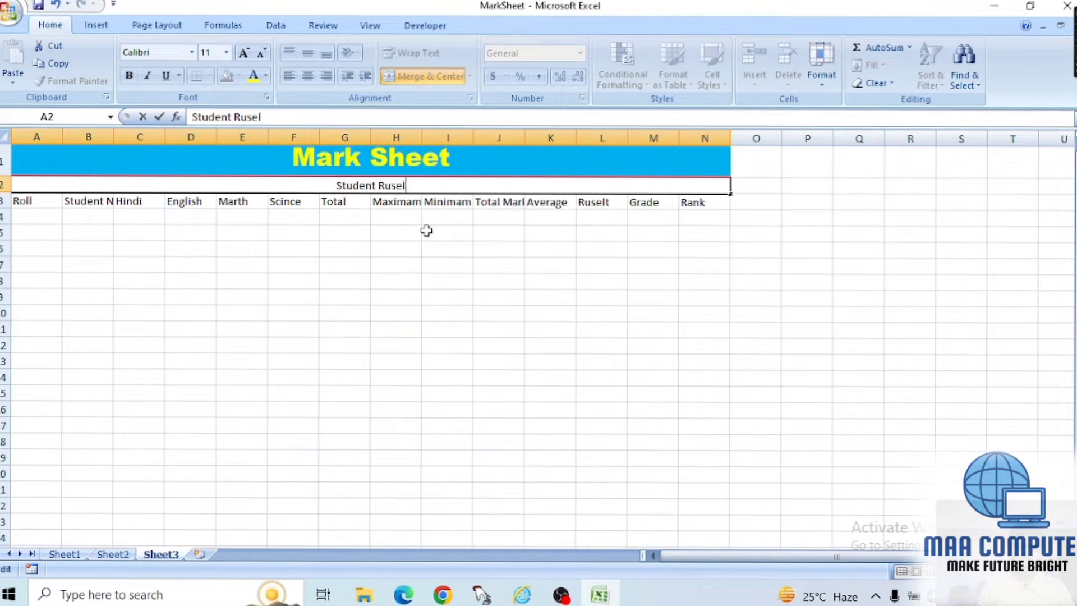
text(t)
- Set the Student Ruselt subtitle in Arial Rounded MT Bold, size 14
click(409, 277)
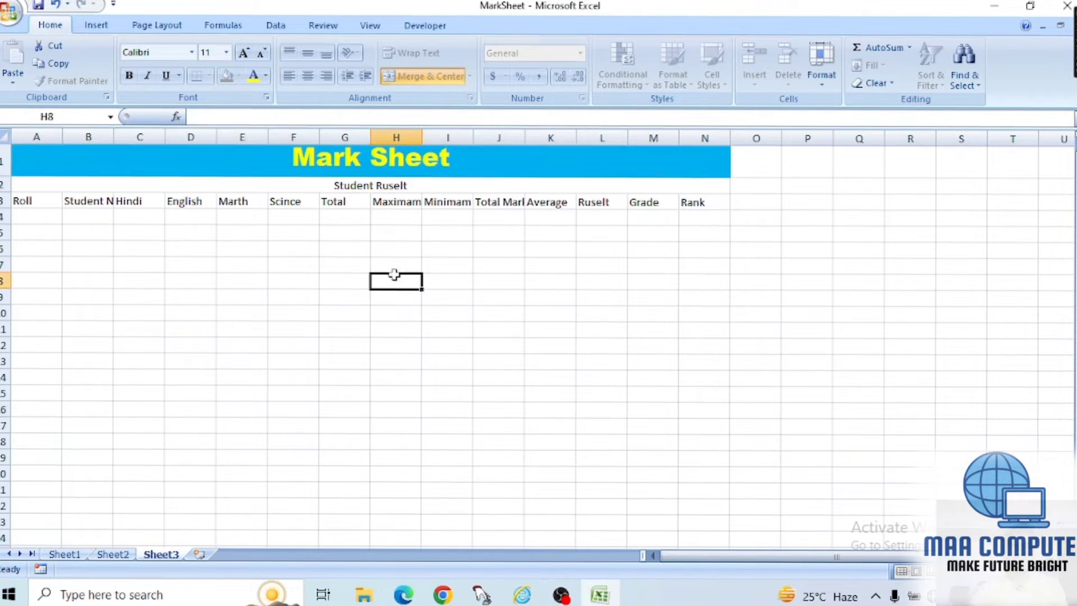
click(268, 188)
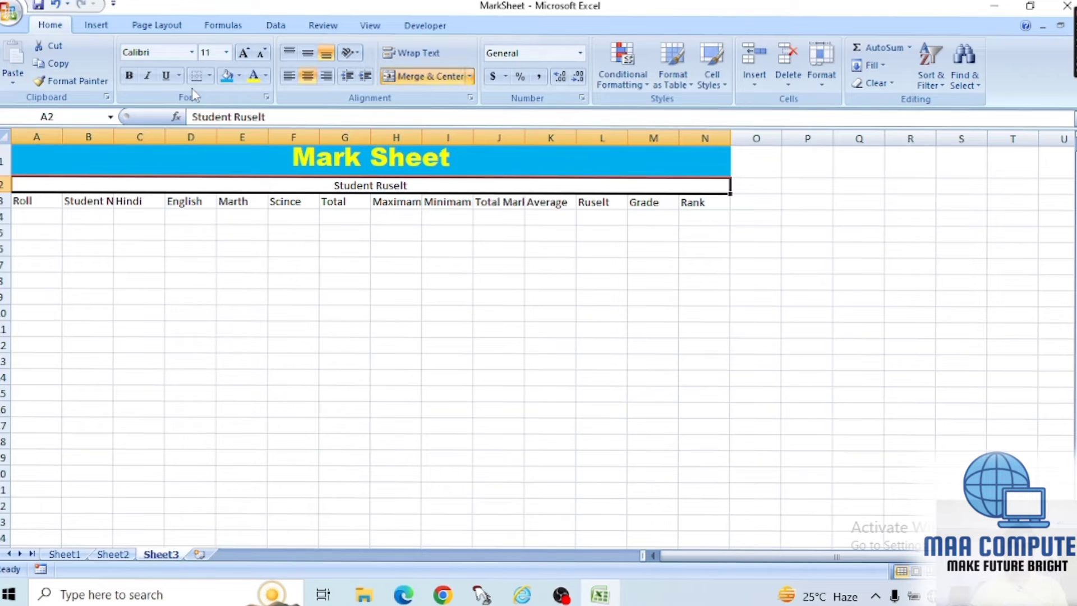
click(192, 53)
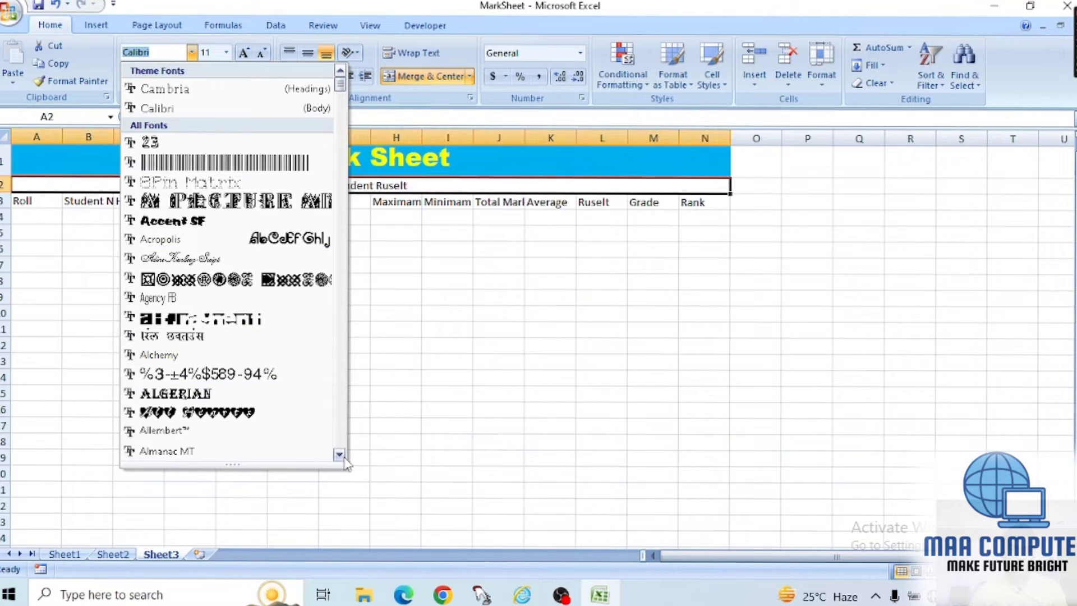
click(340, 455)
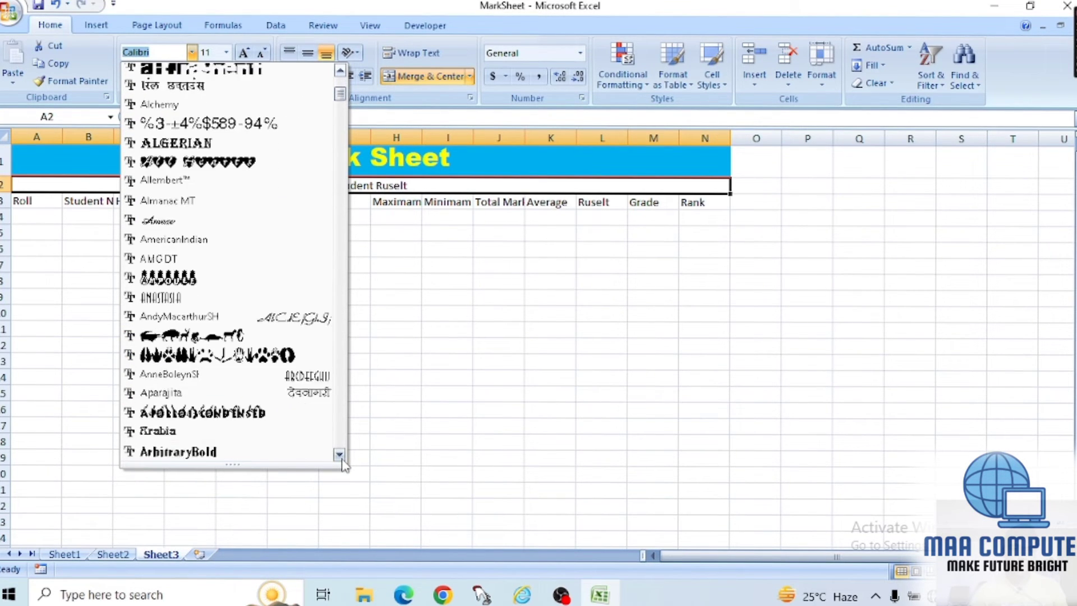
click(340, 455)
click(340, 454)
click(340, 455)
click(340, 455)
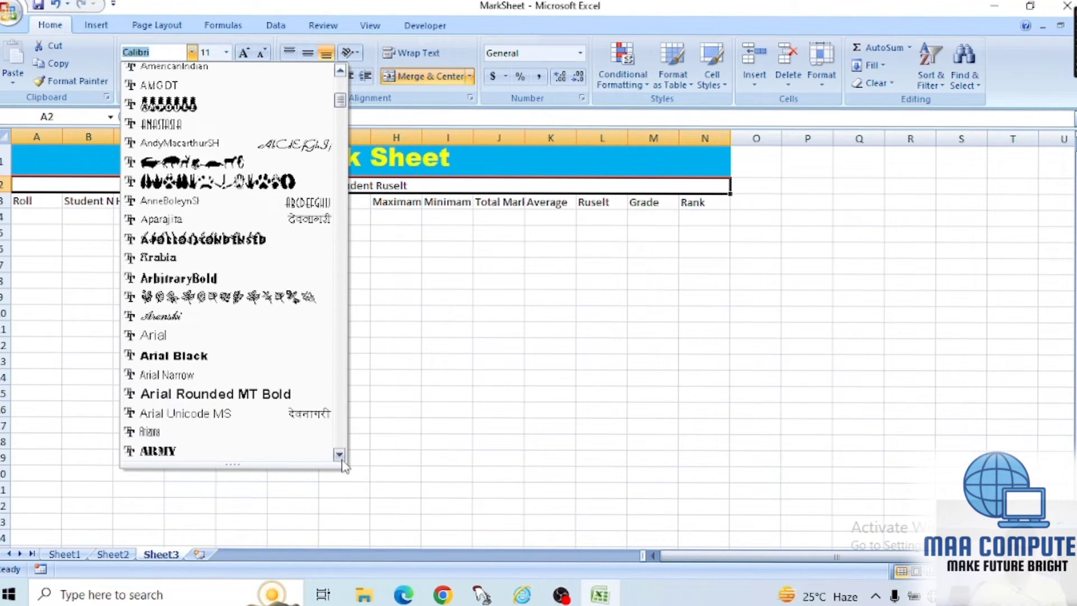
click(340, 455)
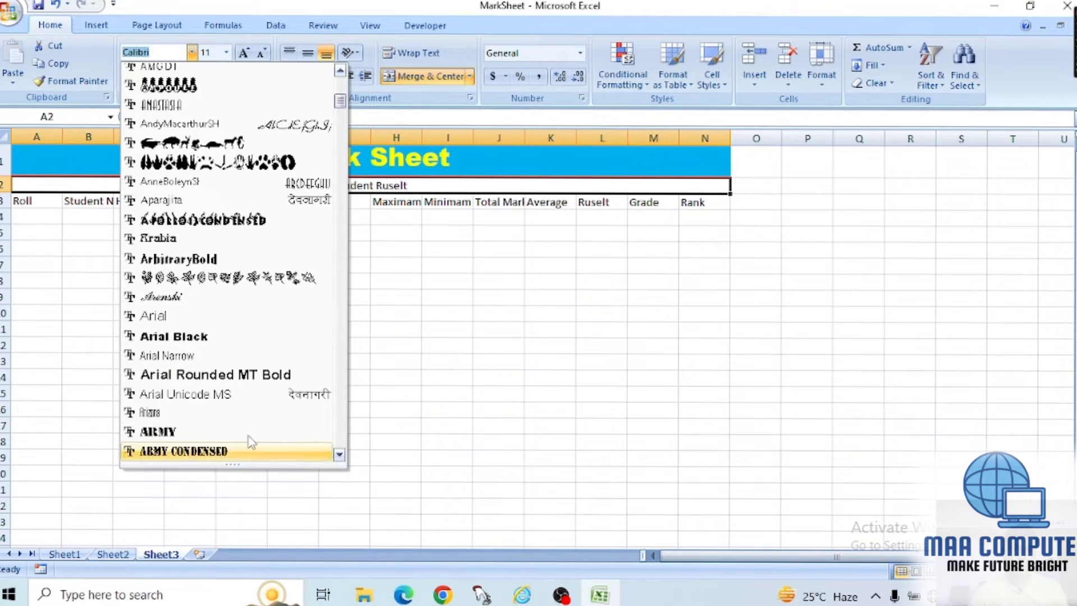
click(238, 377)
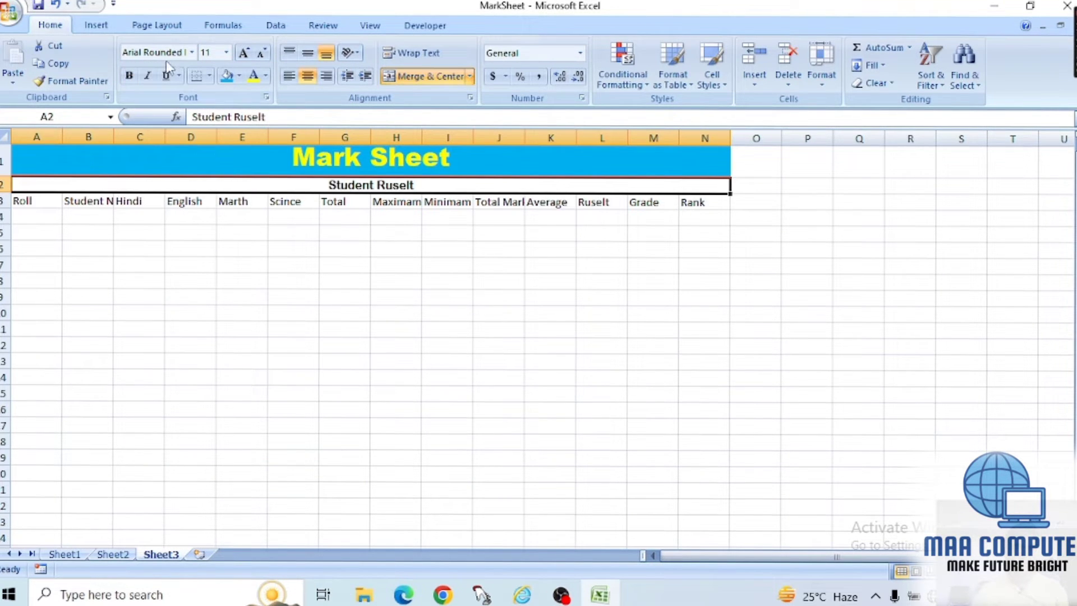
click(242, 53)
click(242, 53)
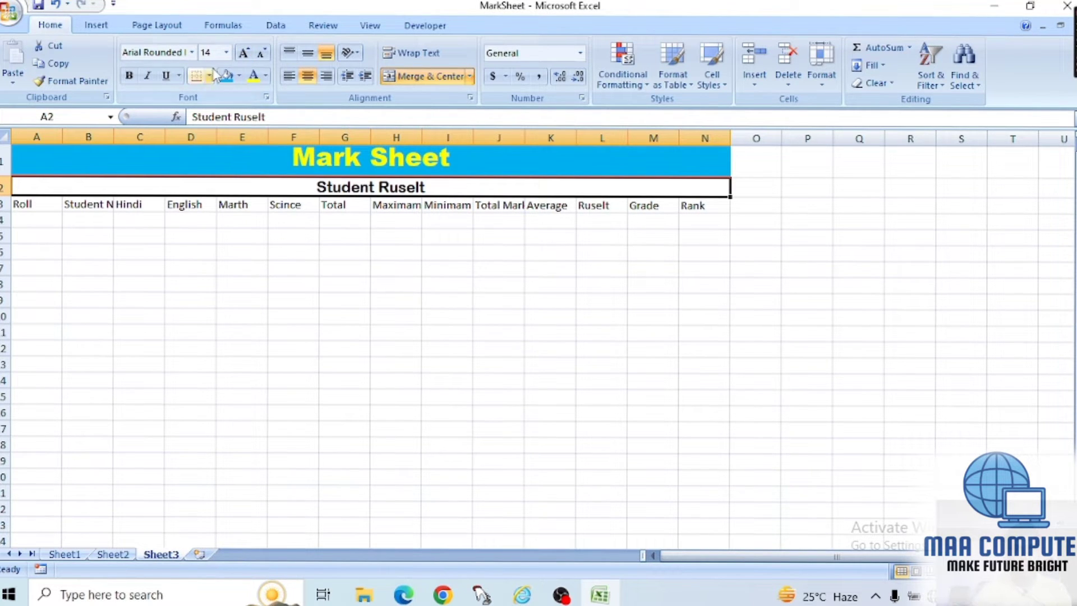
- Give the subtitle a light green fill and red font colour
click(239, 77)
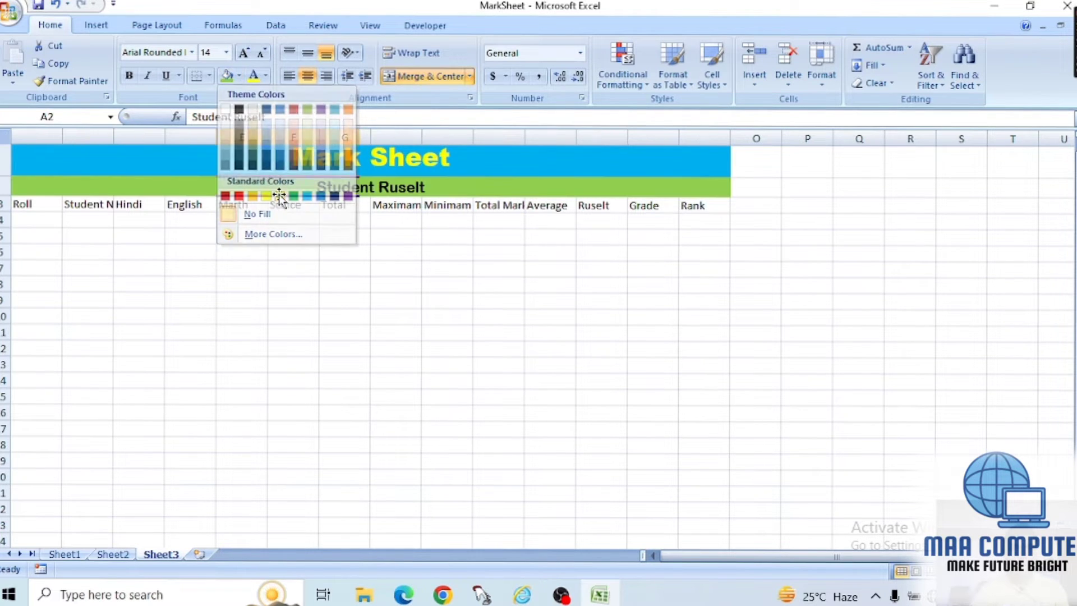
click(280, 195)
click(265, 79)
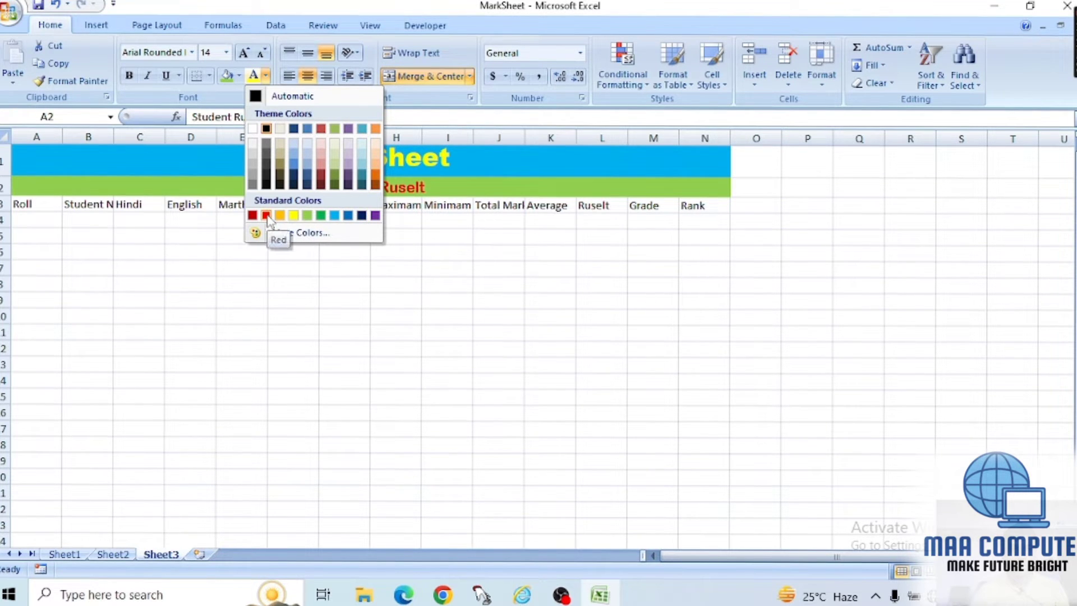
click(266, 215)
click(201, 263)
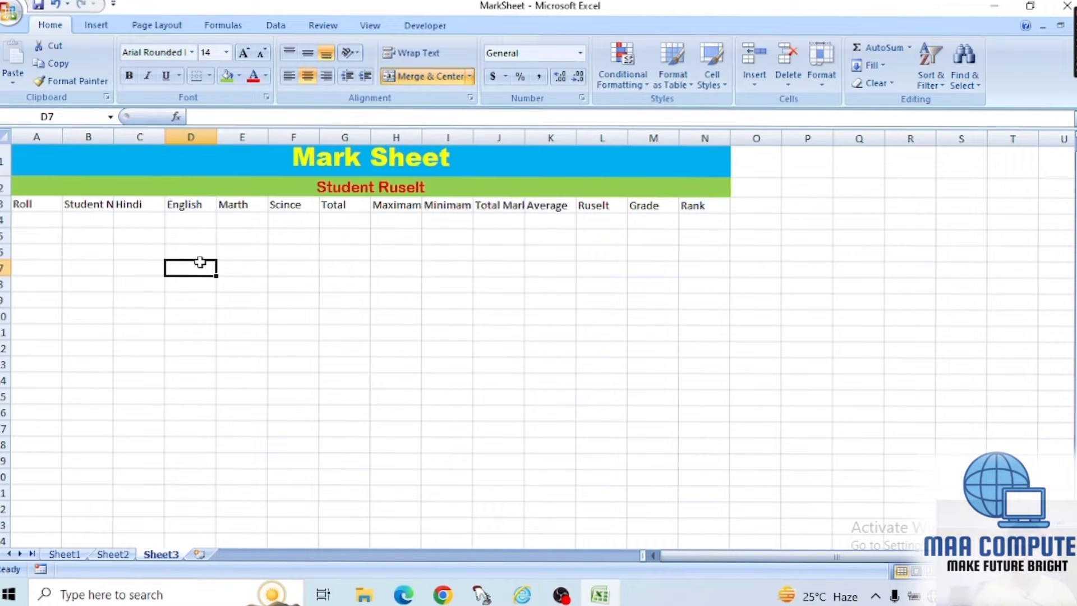
- Make the row 3 column headings bold, size 12, in dark navy text
mouse_move(30, 205)
mouse_down()
mouse_move(693, 195)
mouse_move(694, 206)
mouse_up()
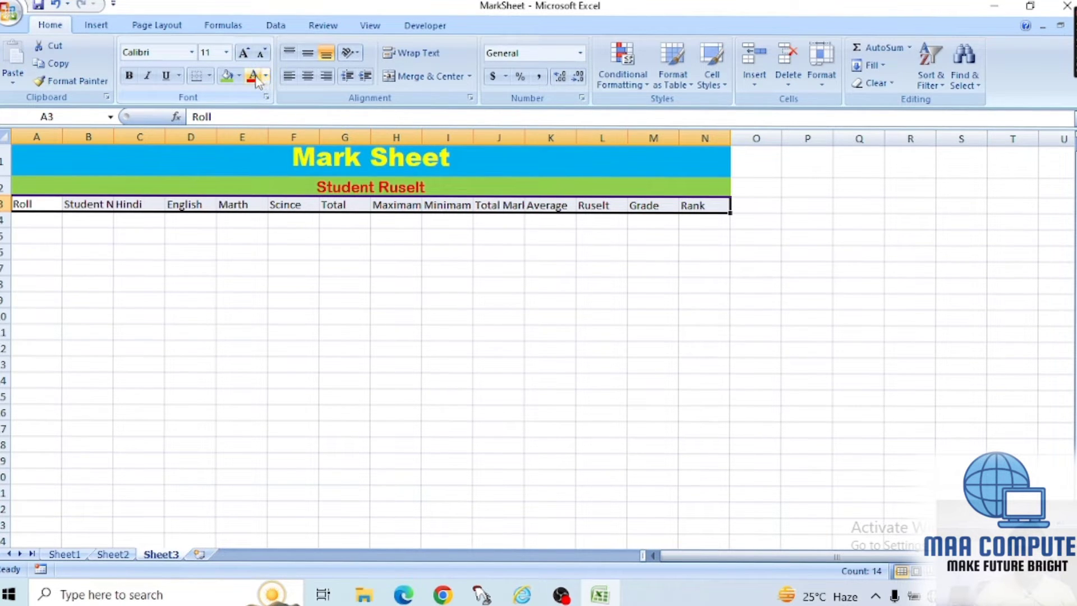
click(129, 76)
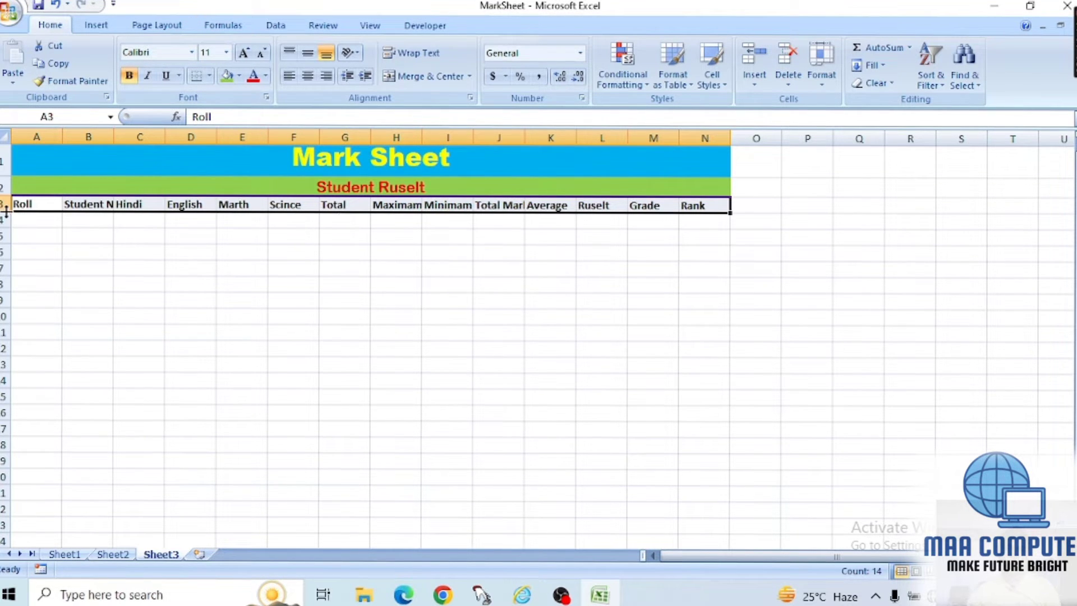
click(244, 52)
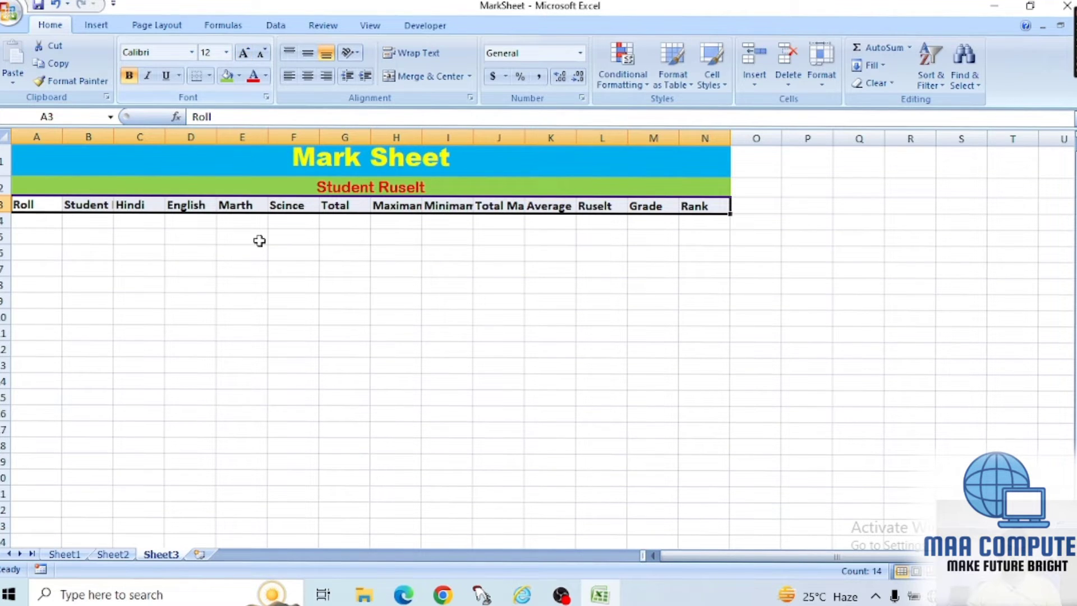
click(259, 78)
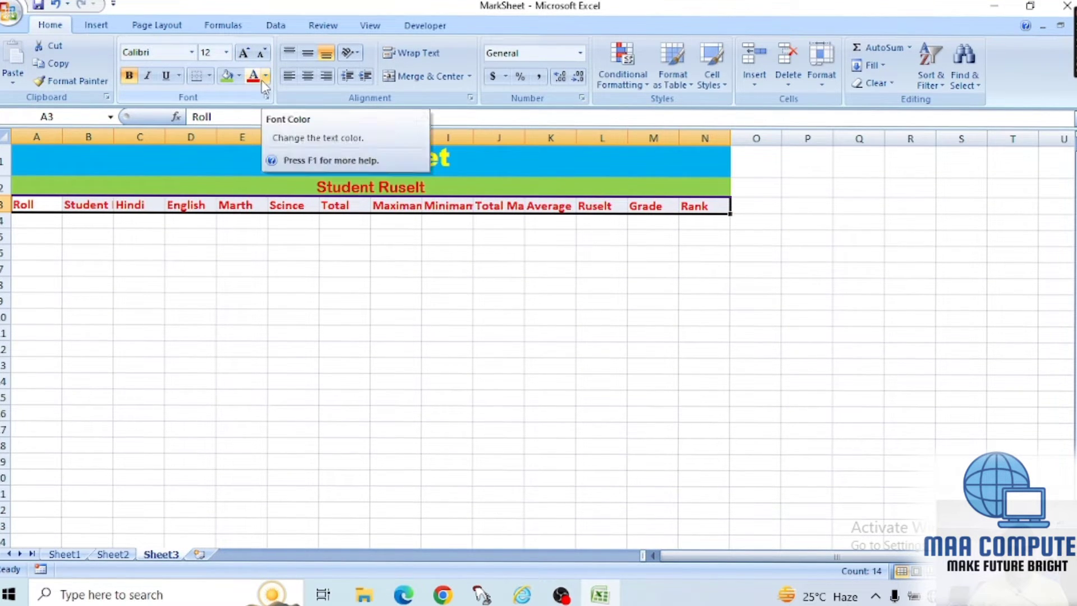
click(267, 77)
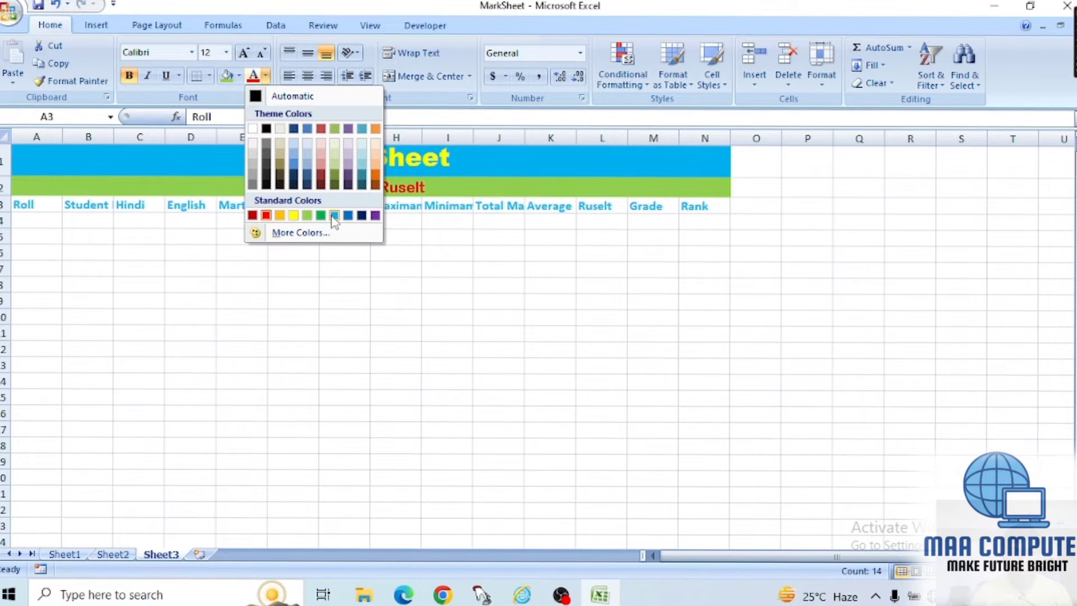
click(362, 216)
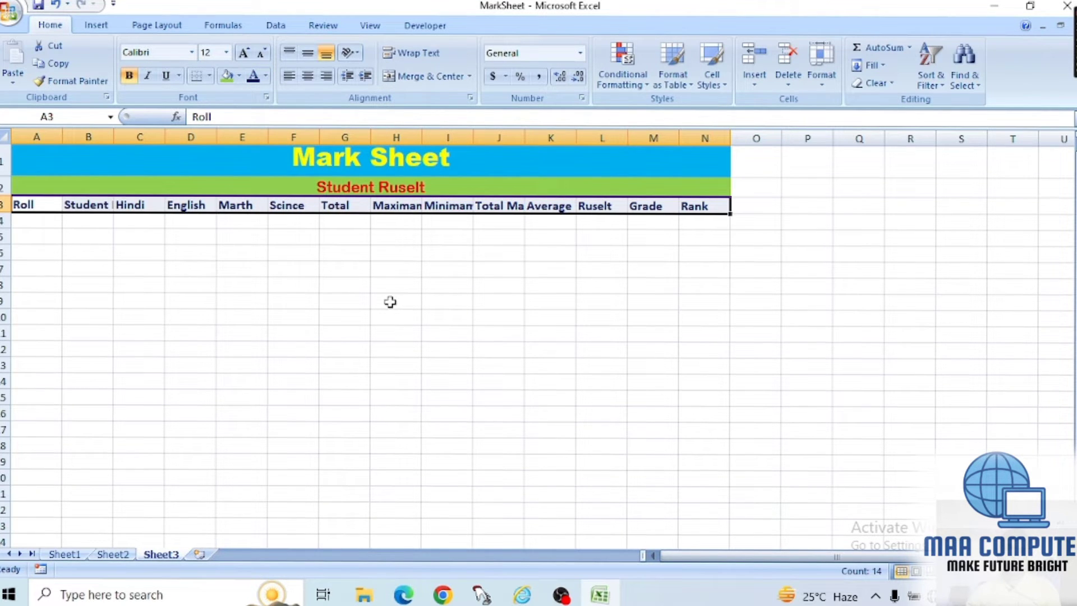
click(390, 302)
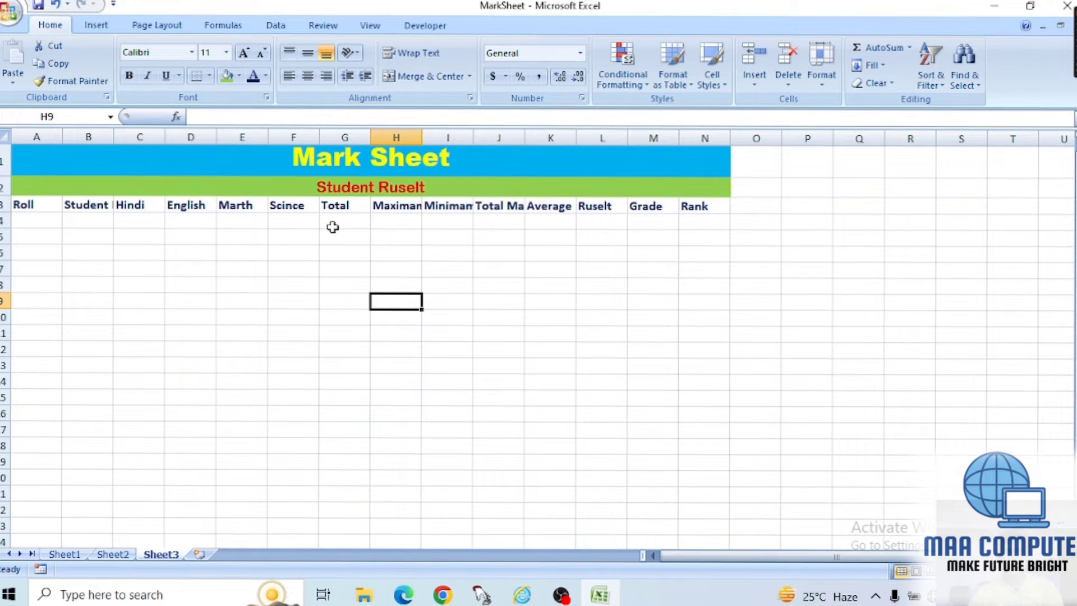
- AutoFit all column widths so headings like Minimam and Total Marks show in full
click(397, 209)
click(448, 207)
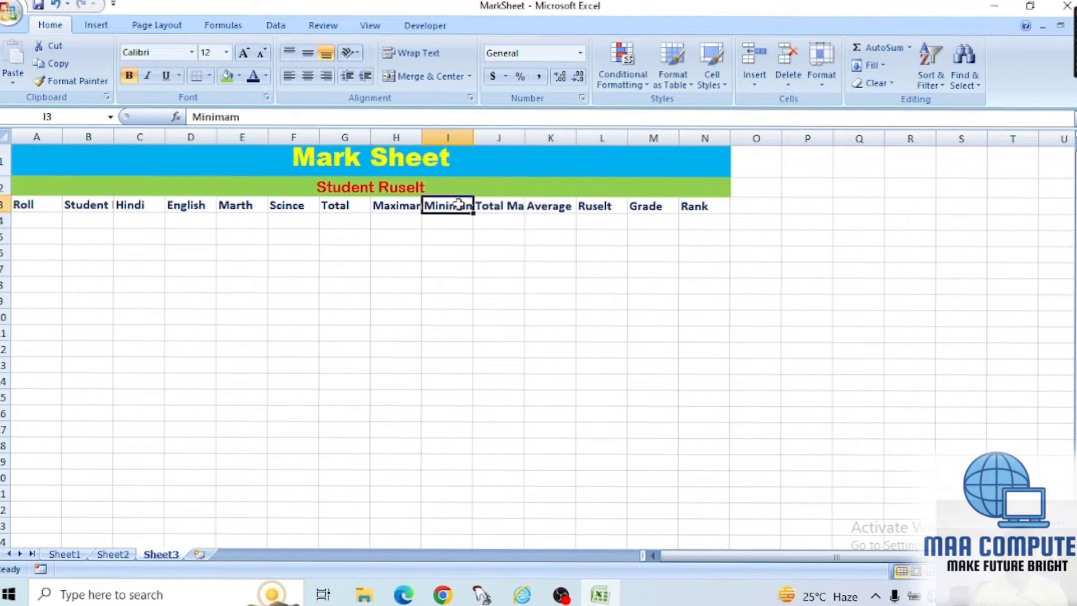
double_click(450, 207)
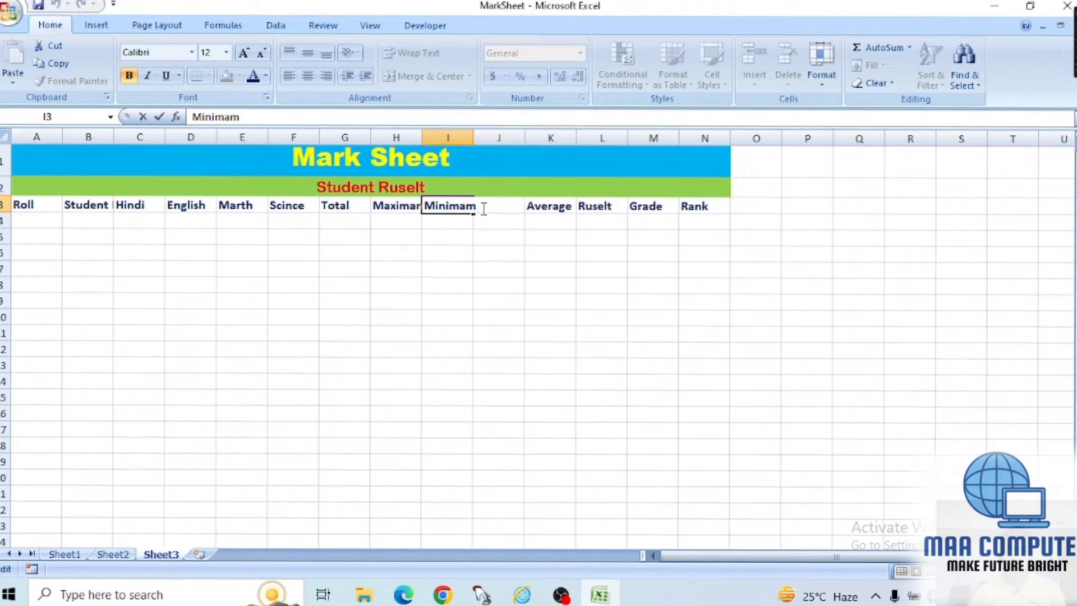
text(Total Marks)
click(515, 209)
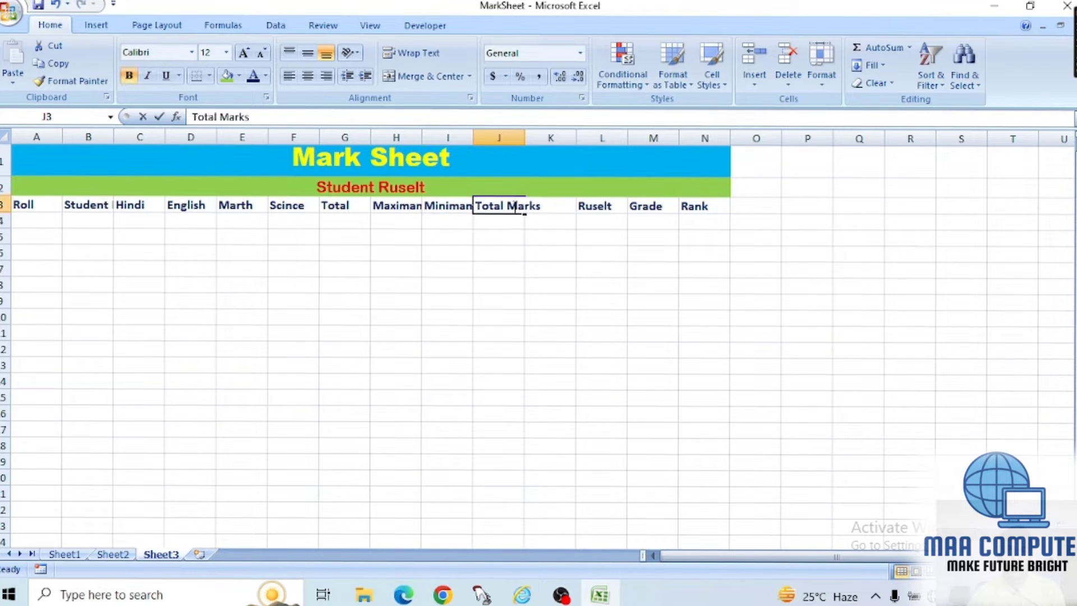
double_click(515, 209)
click(510, 238)
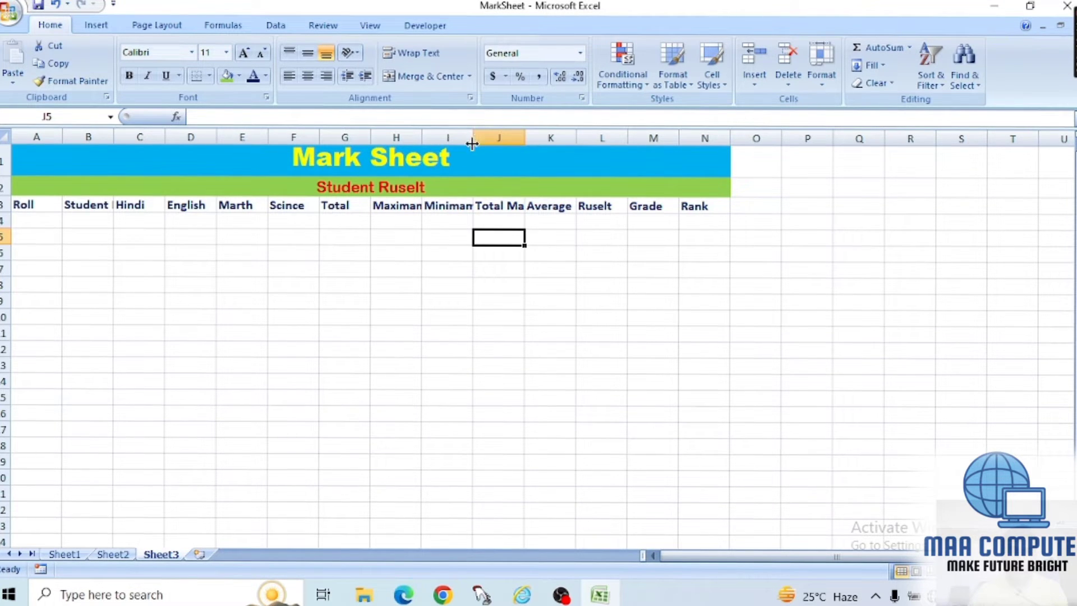
drag(472, 144, 490, 138)
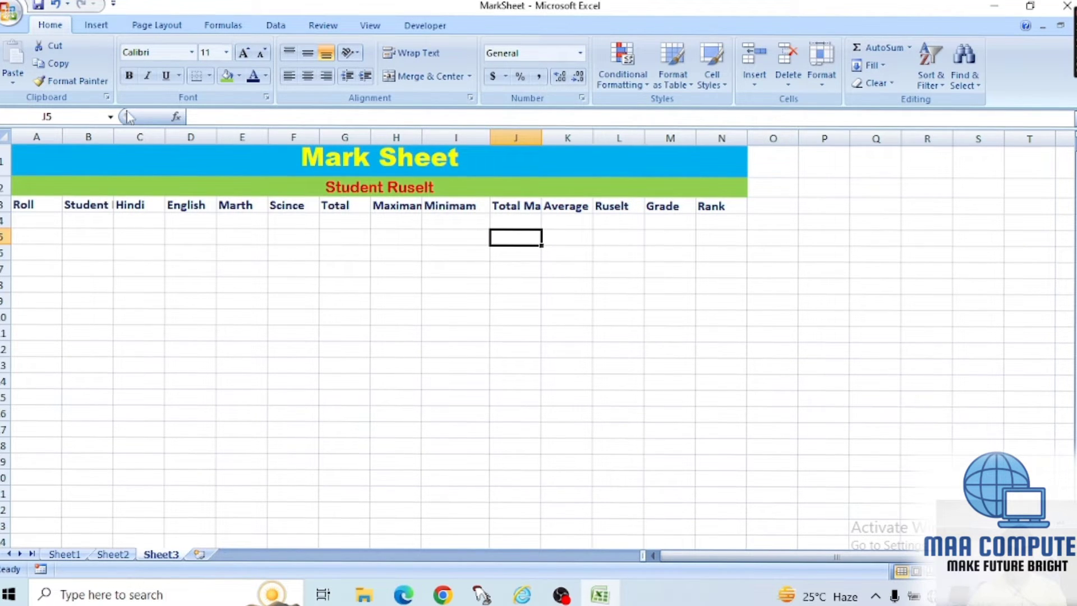
click(5, 137)
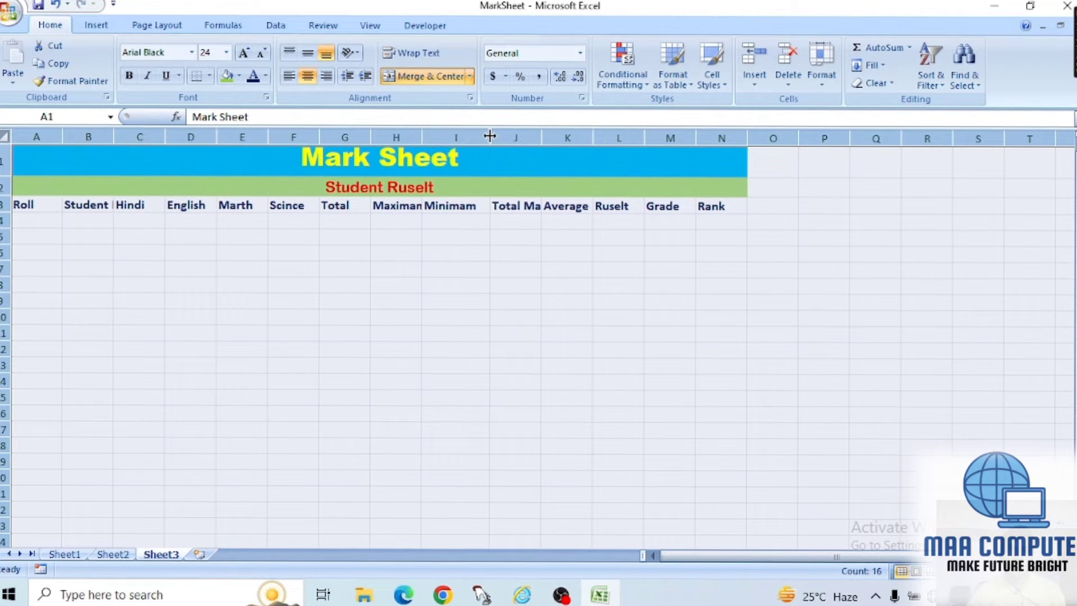
double_click(490, 136)
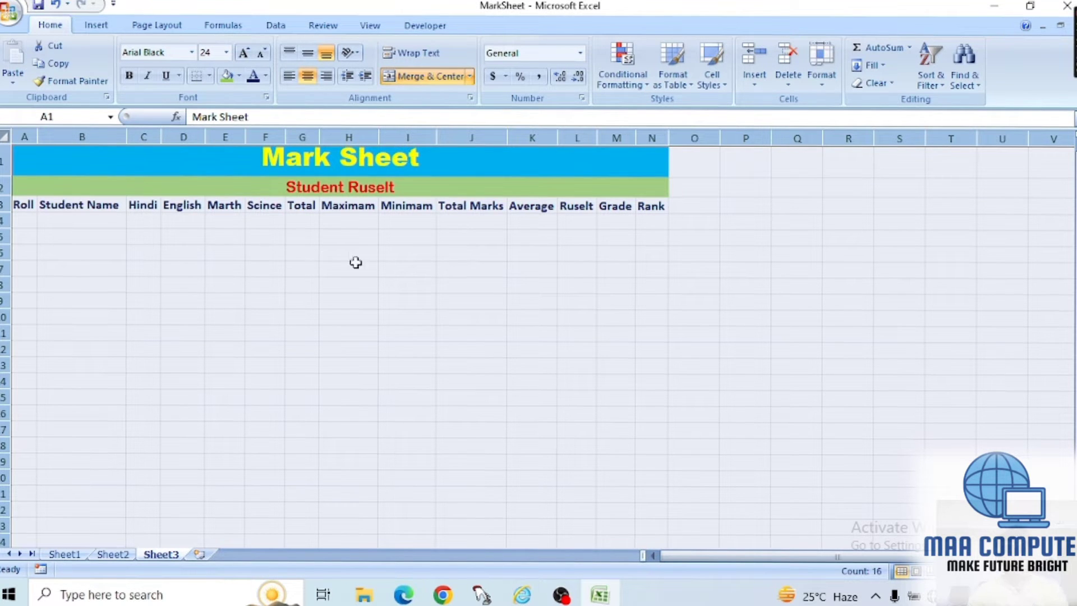
click(57, 237)
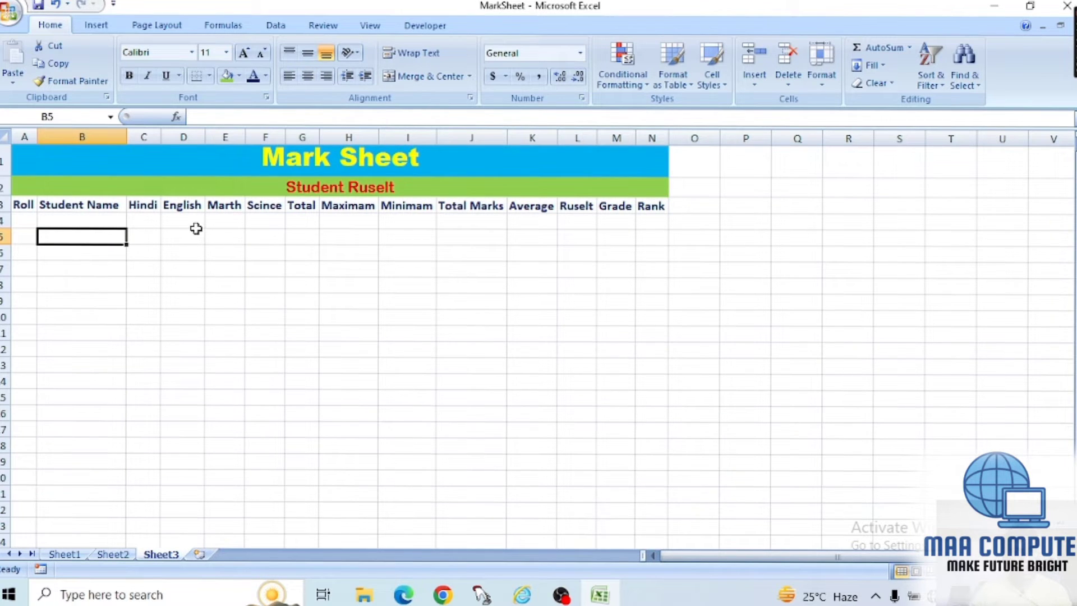
- Fill A4:A13 with roll numbers 1 to 10 as a series, deleting the surplus 11
click(25, 220)
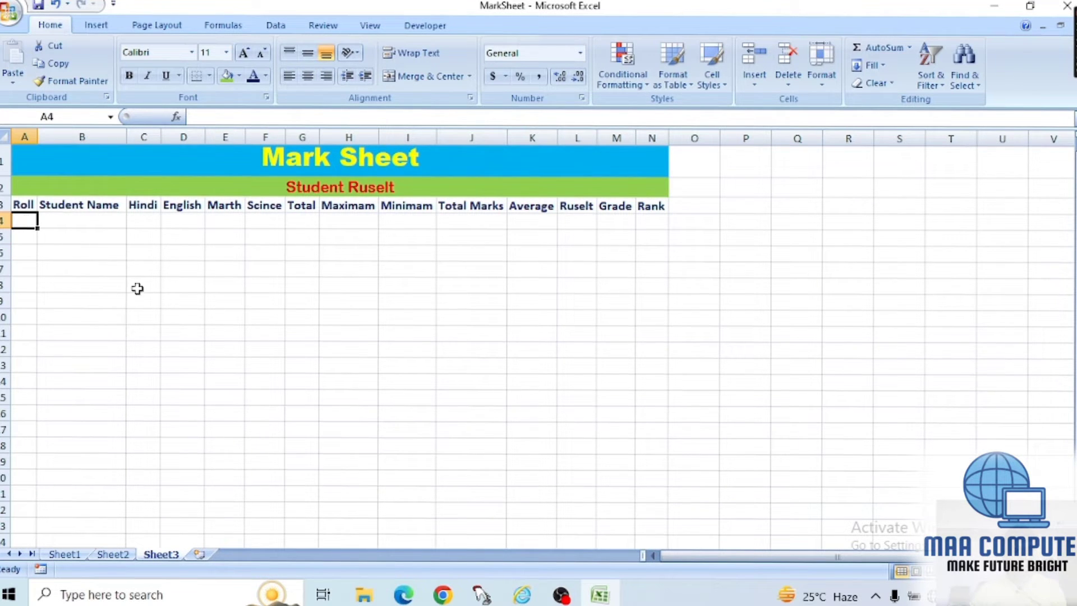
text(1)
key(Escape)
click(50, 297)
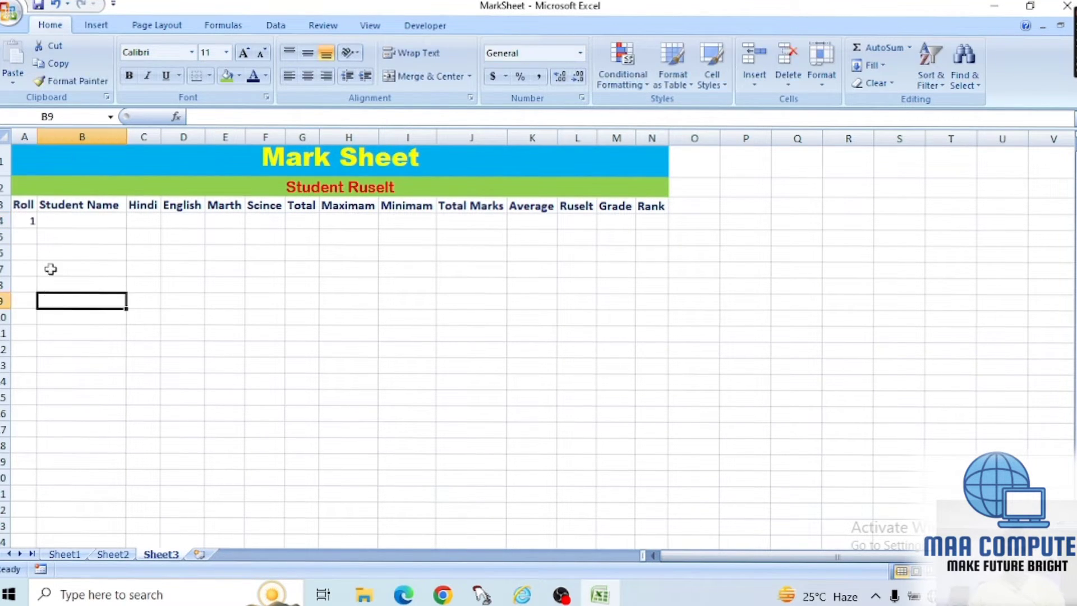
click(29, 222)
text(1)
key(ctrl+Return)
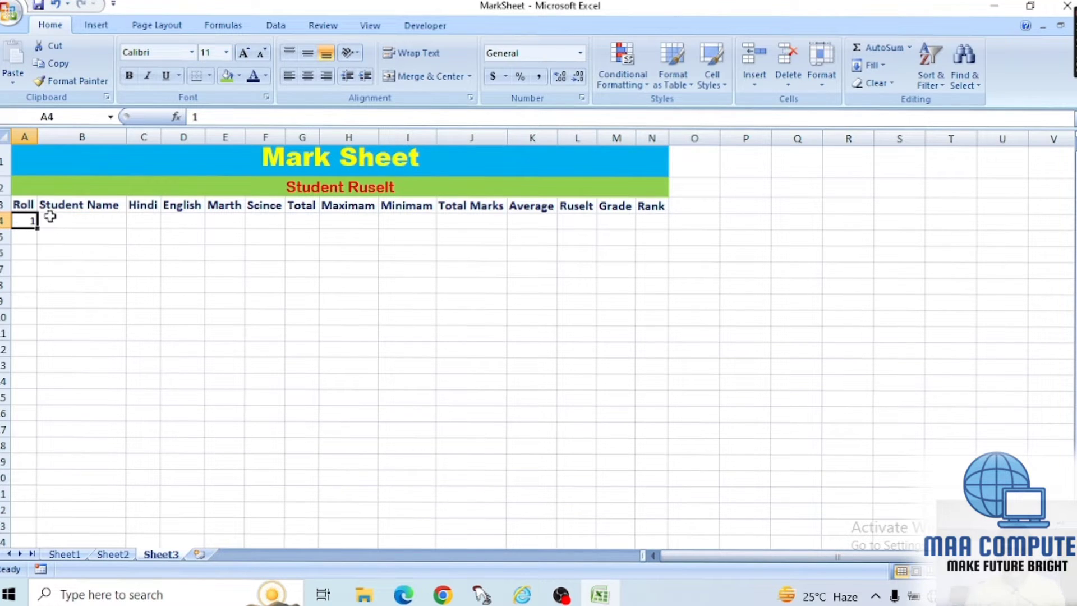
drag(39, 230, 49, 384)
key(ctrl)
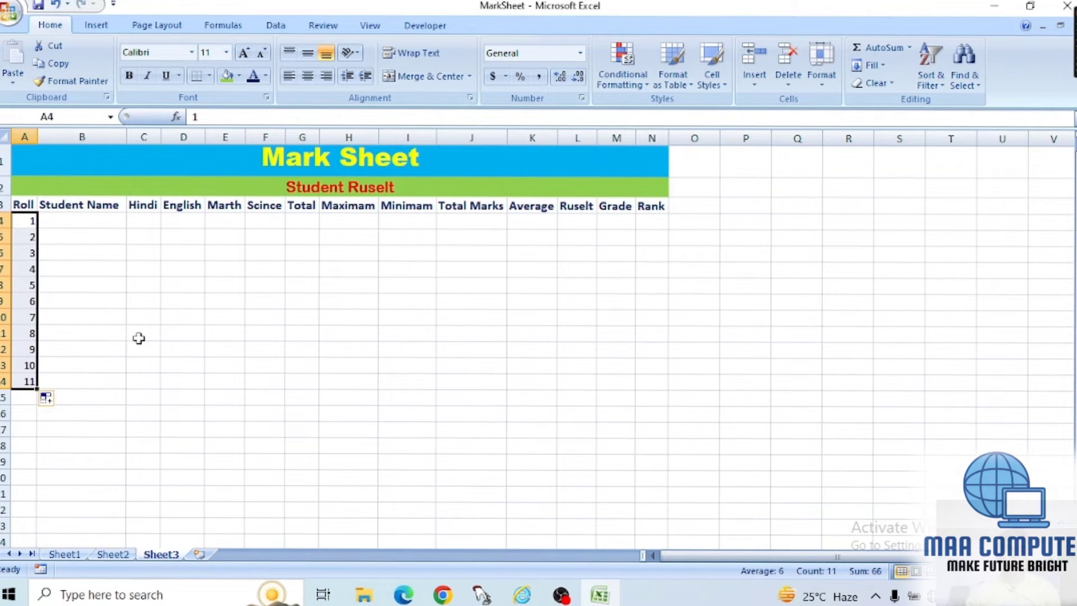
click(24, 380)
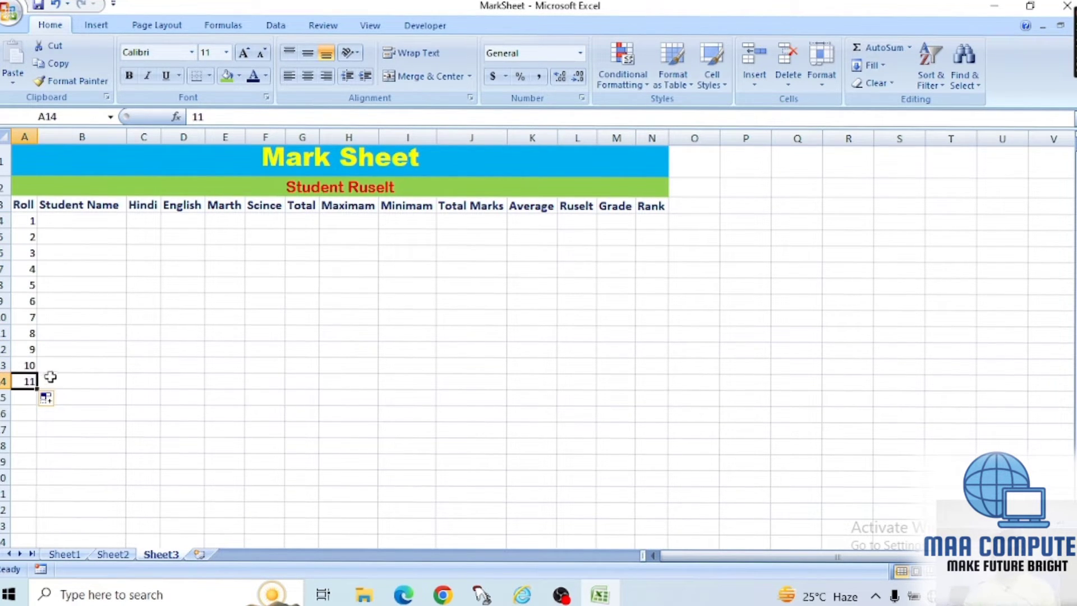
key(Delete)
click(76, 224)
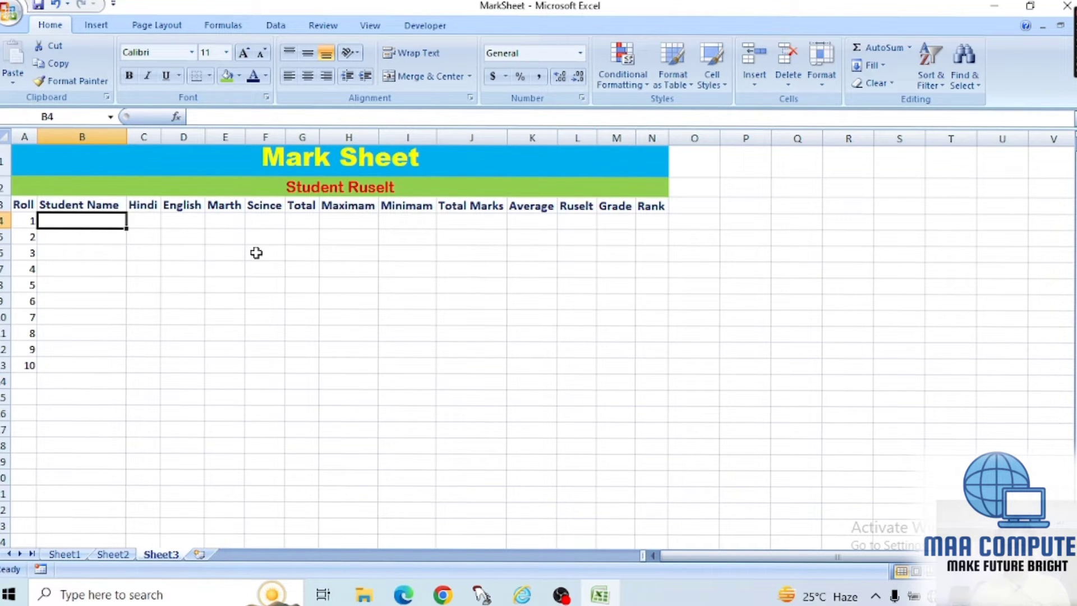
- Enter the first five student names down the Student Name column
text(A)
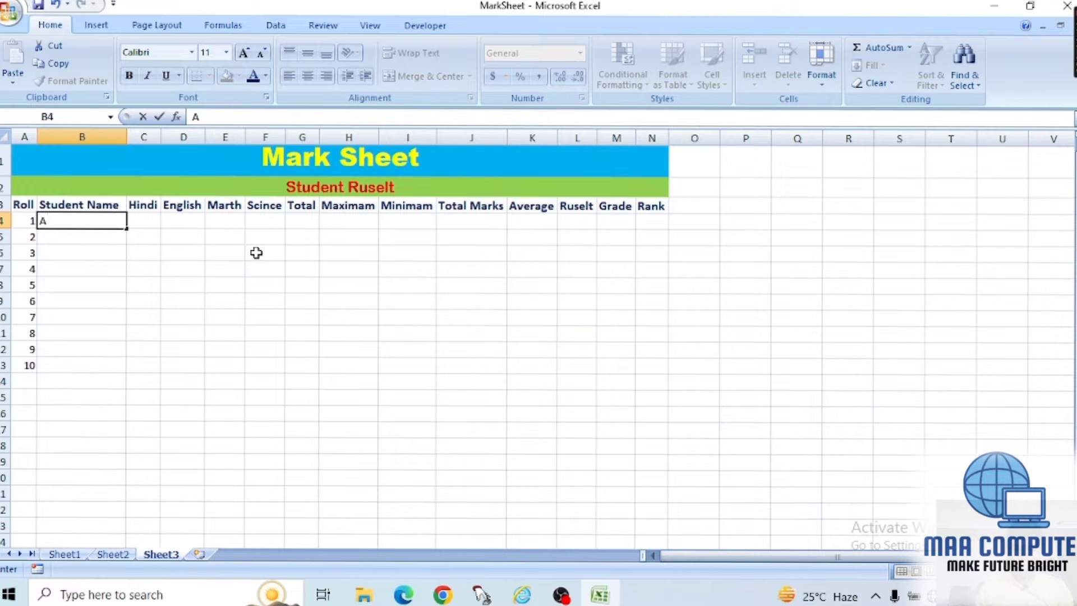
text(nil)
key(Return)
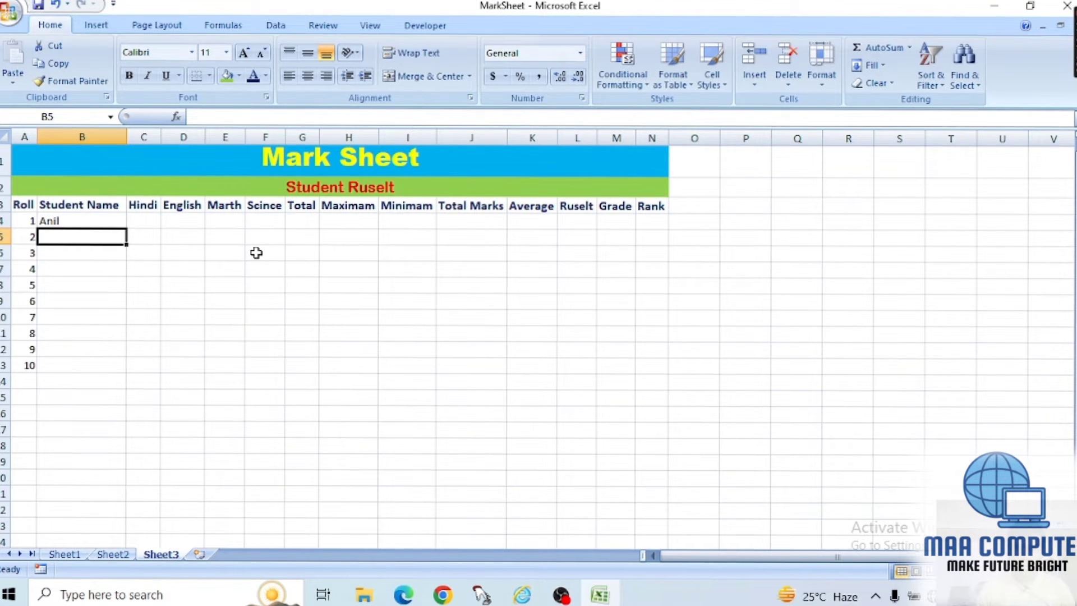
text(Sunil)
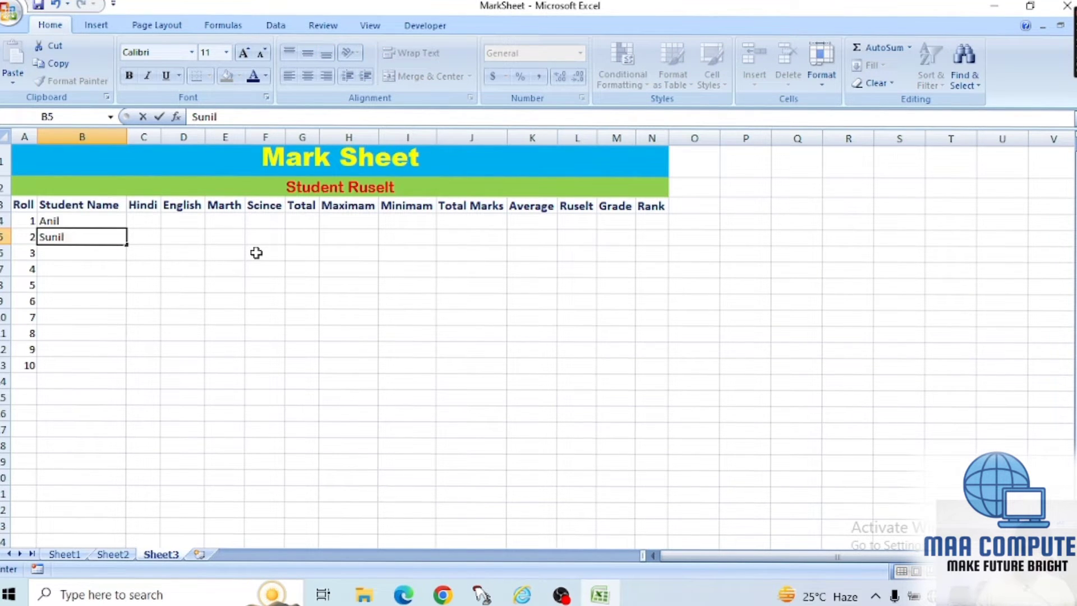
key(Return)
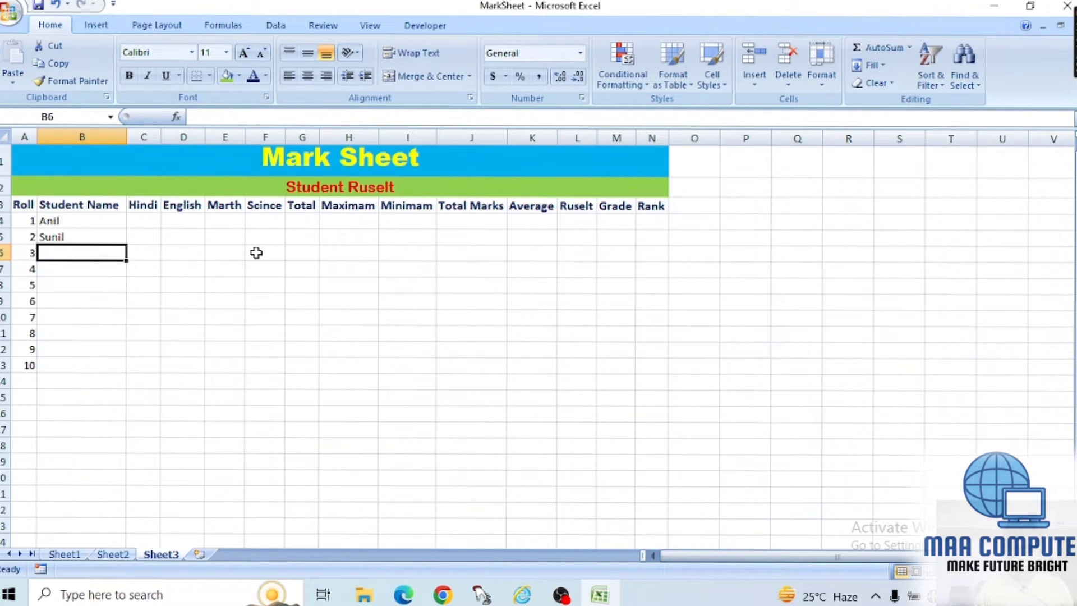
text(A)
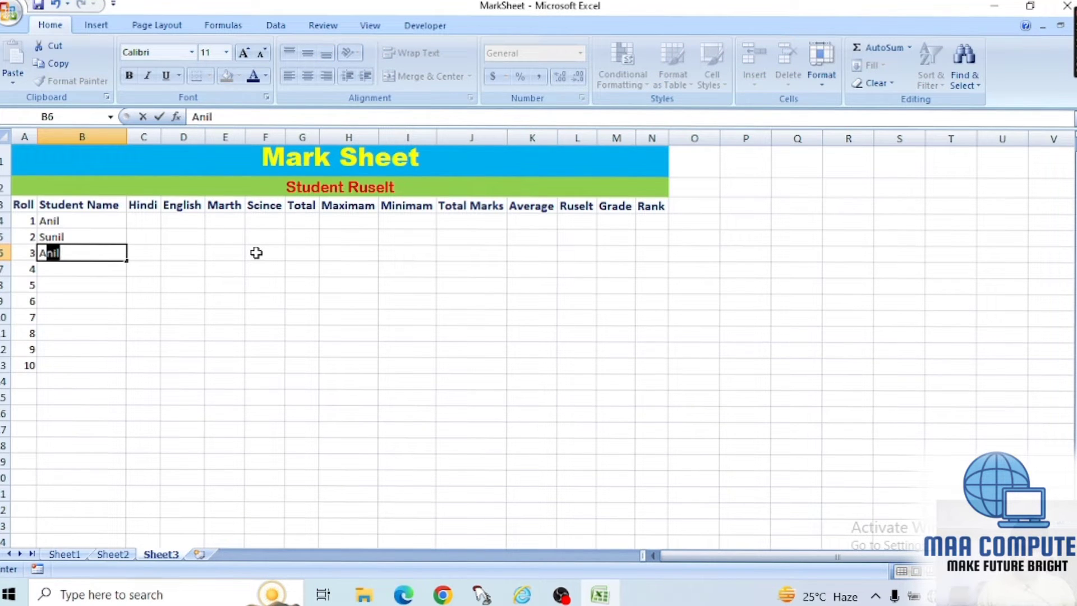
text(mit)
key(Return)
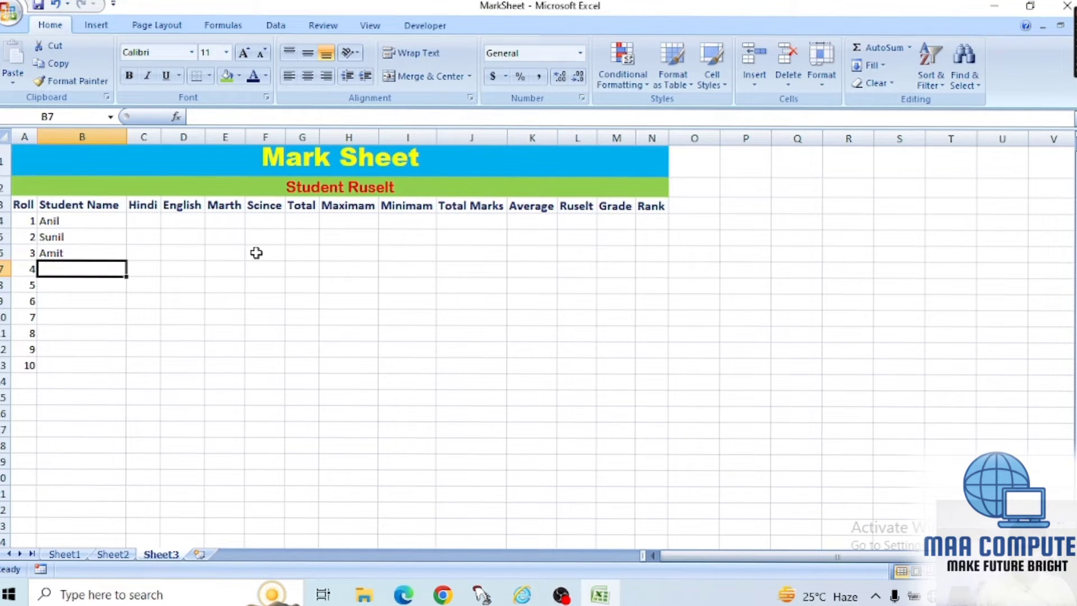
text(P)
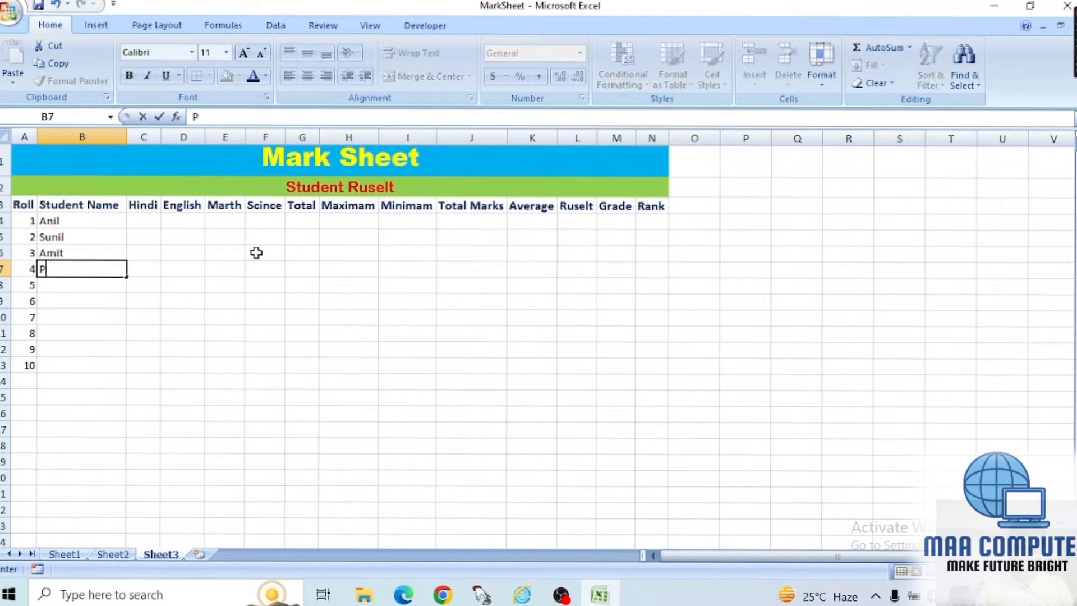
text(riya)
key(Return)
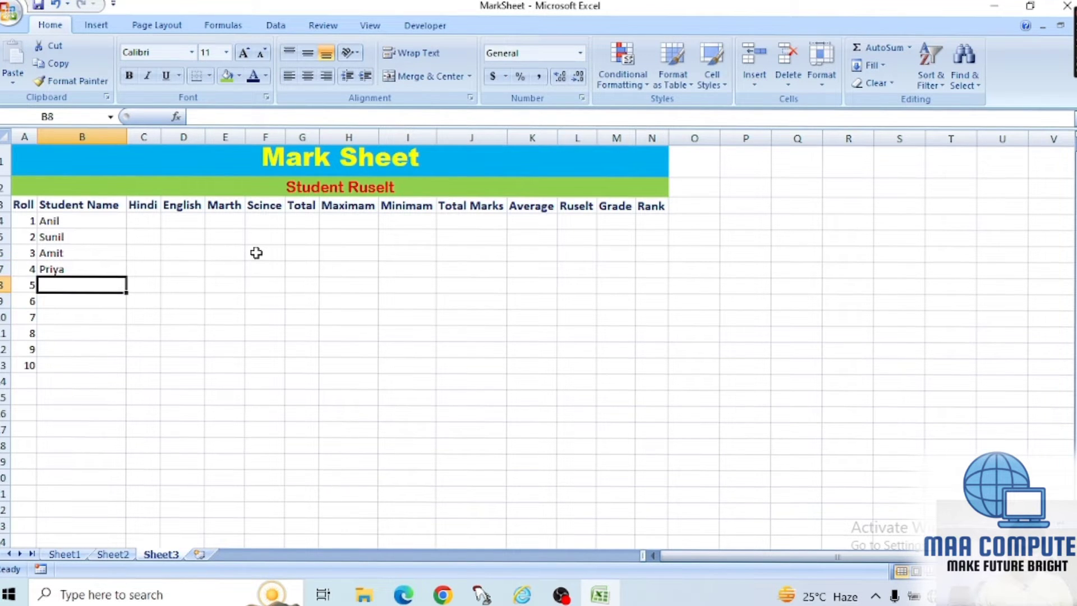
text(Jiya)
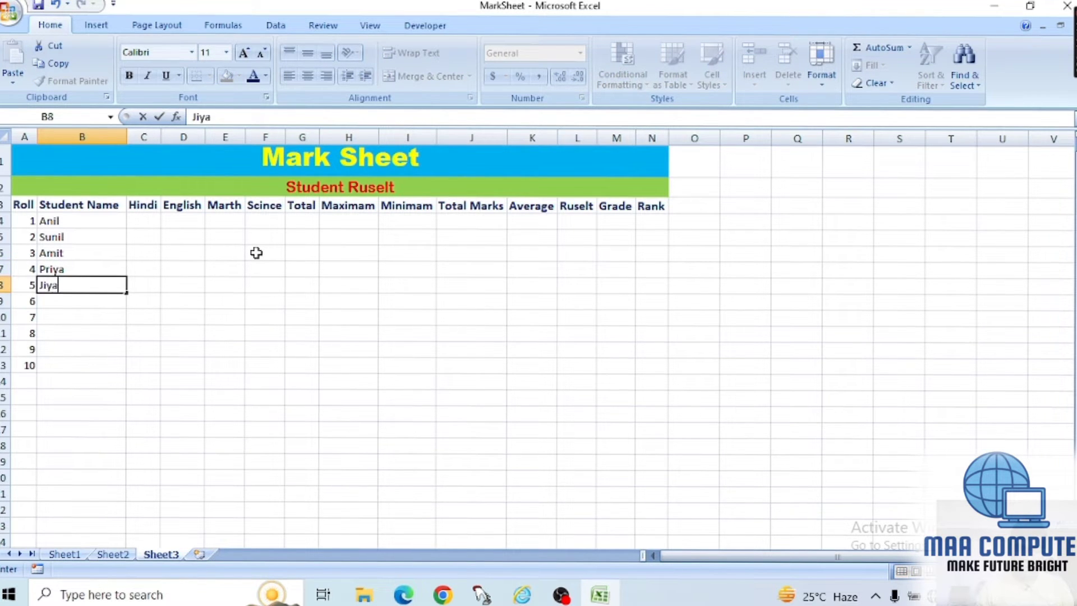
key(Return)
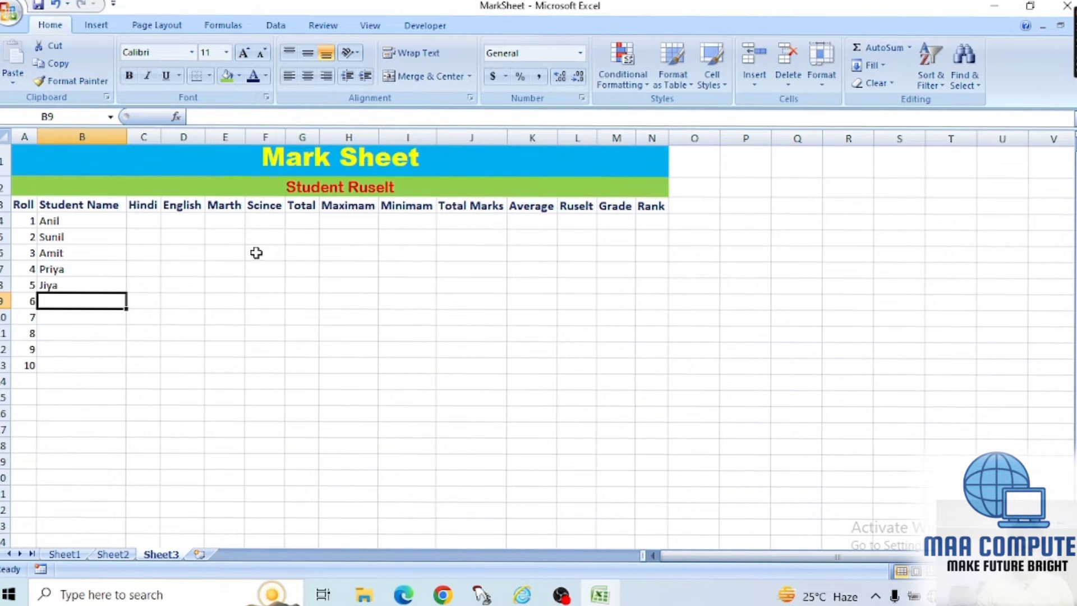
- Enter the remaining five student names, correcting a typo in the last one
text(RI)
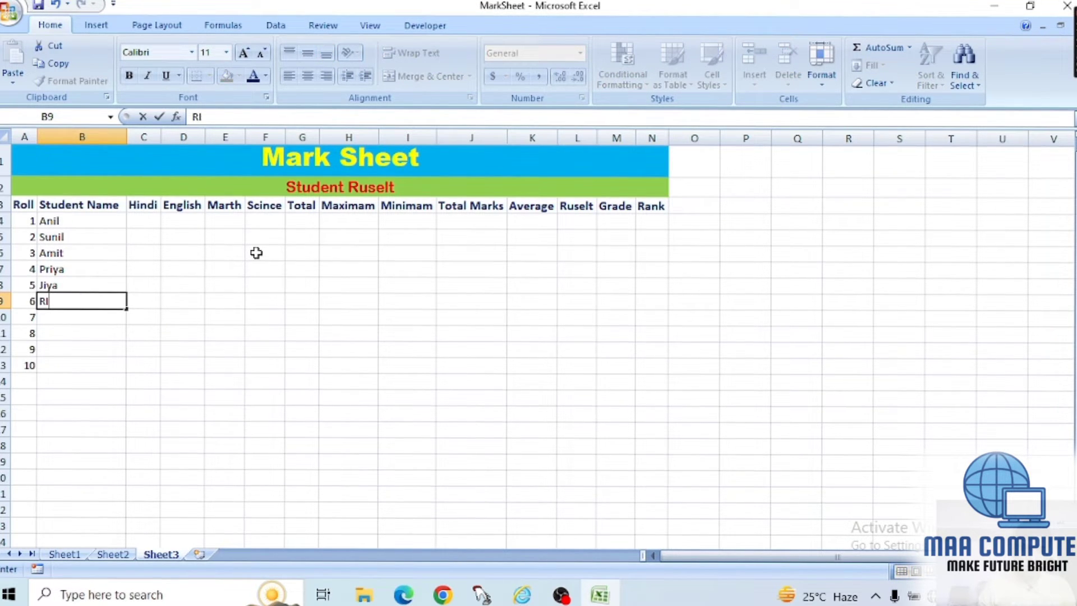
text(tu)
key(Return)
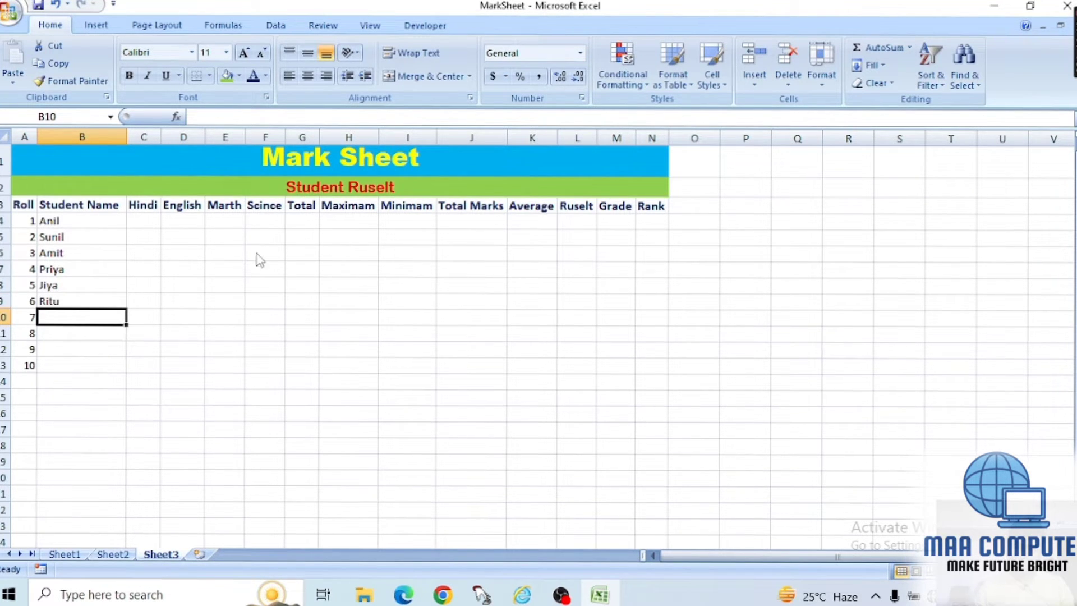
text(K)
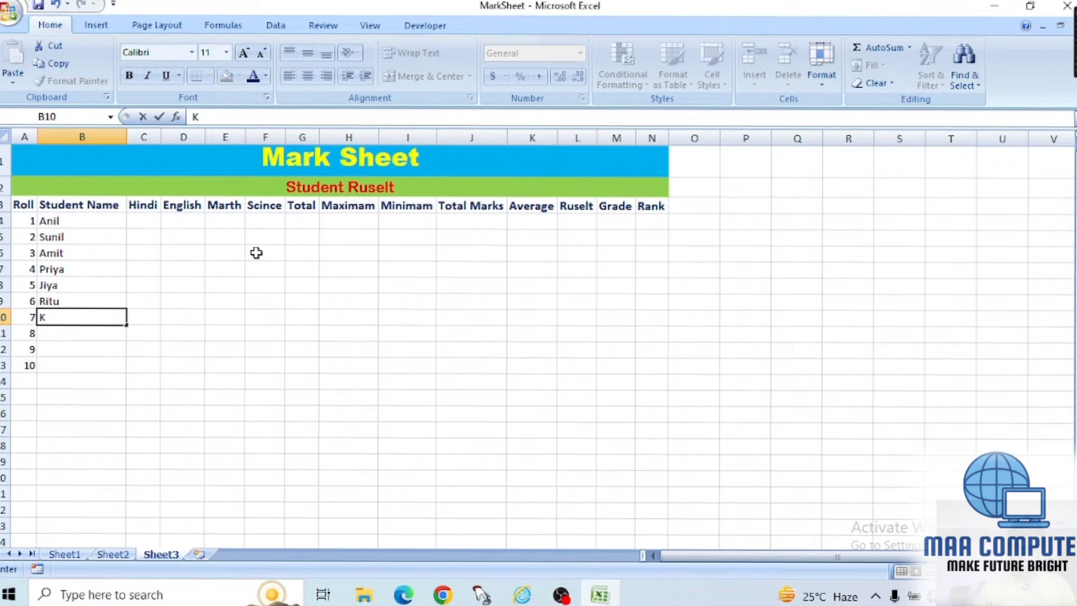
text(ris)
text(hna)
key(Return)
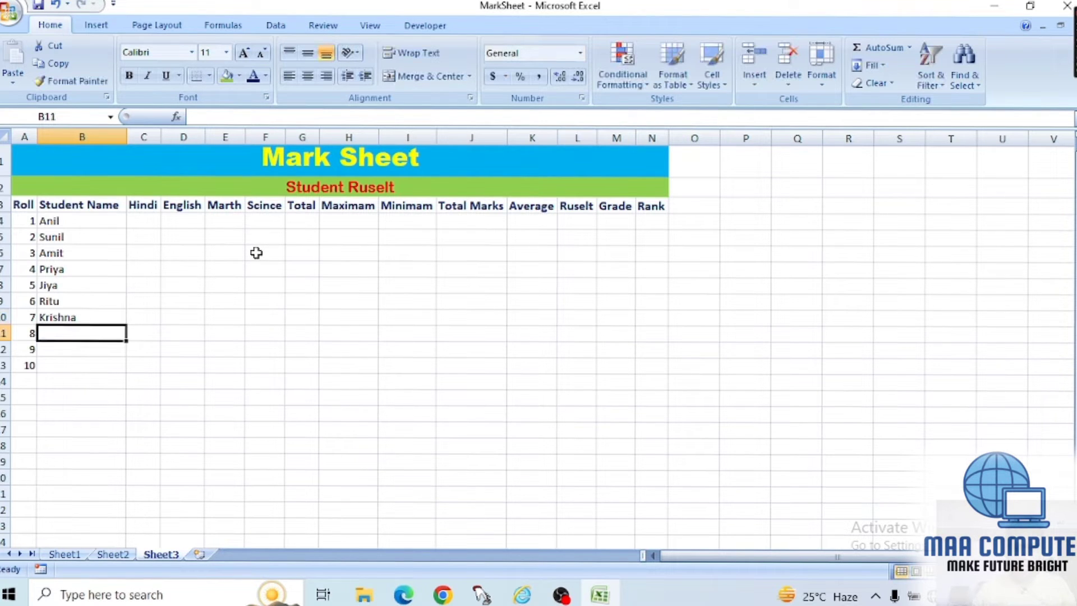
text(R)
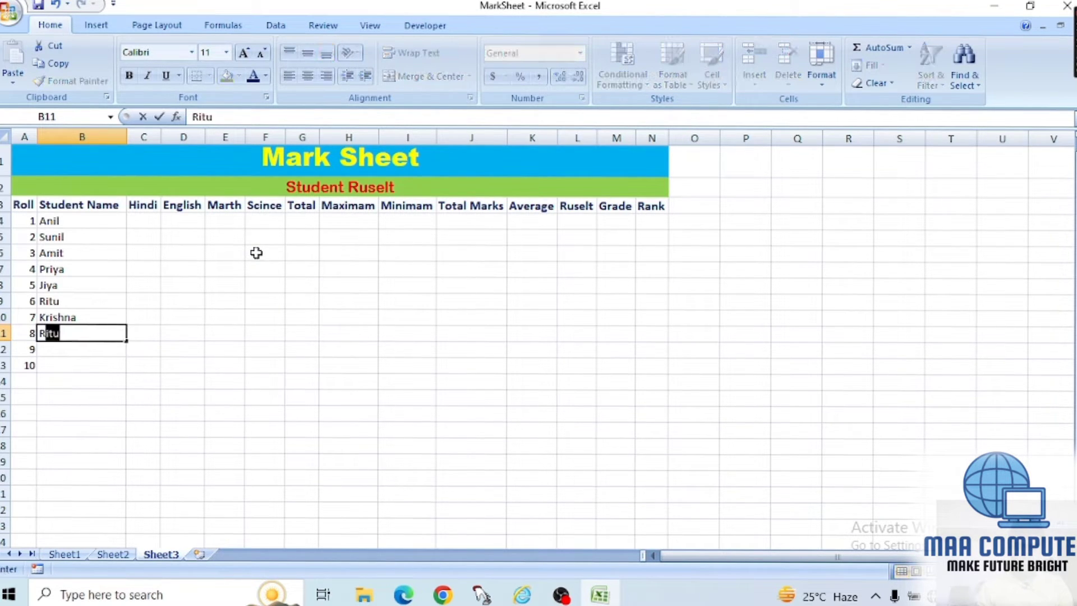
text(ahul)
key(Return)
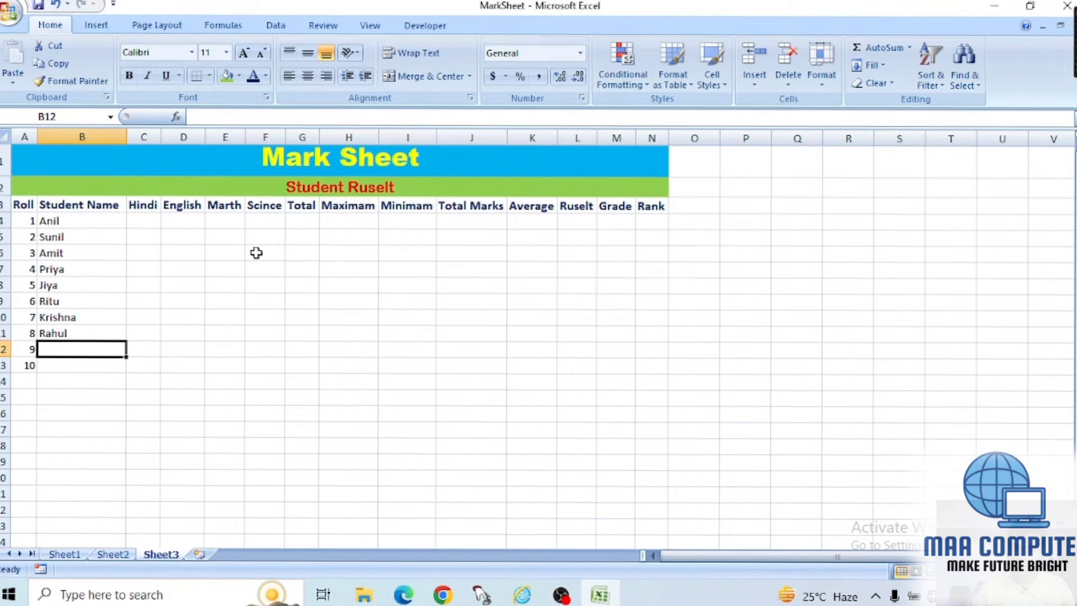
text(Ma)
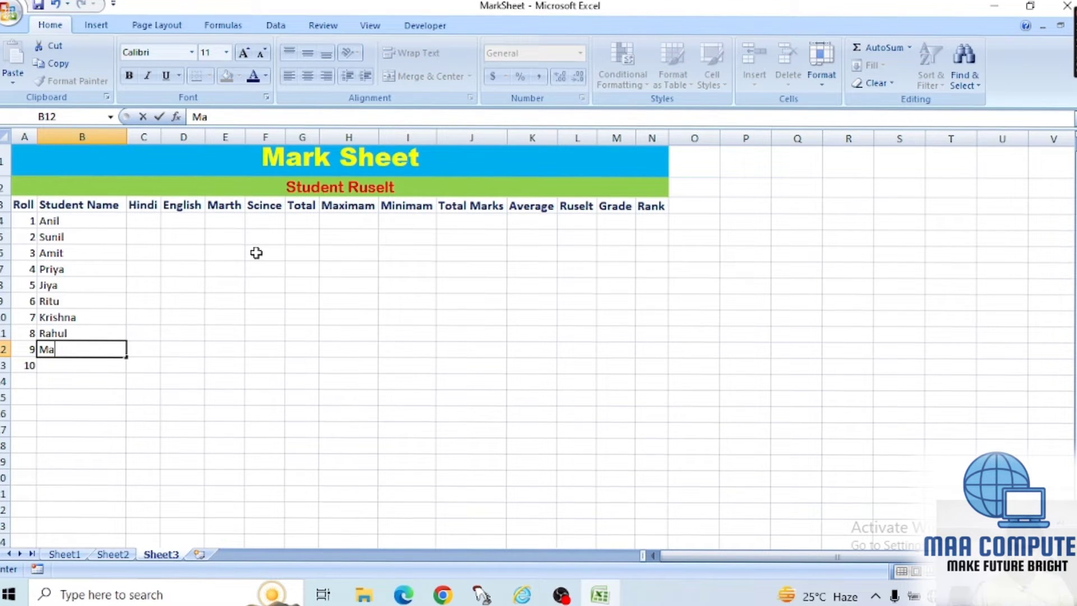
text(h)
text(esh)
key(Return)
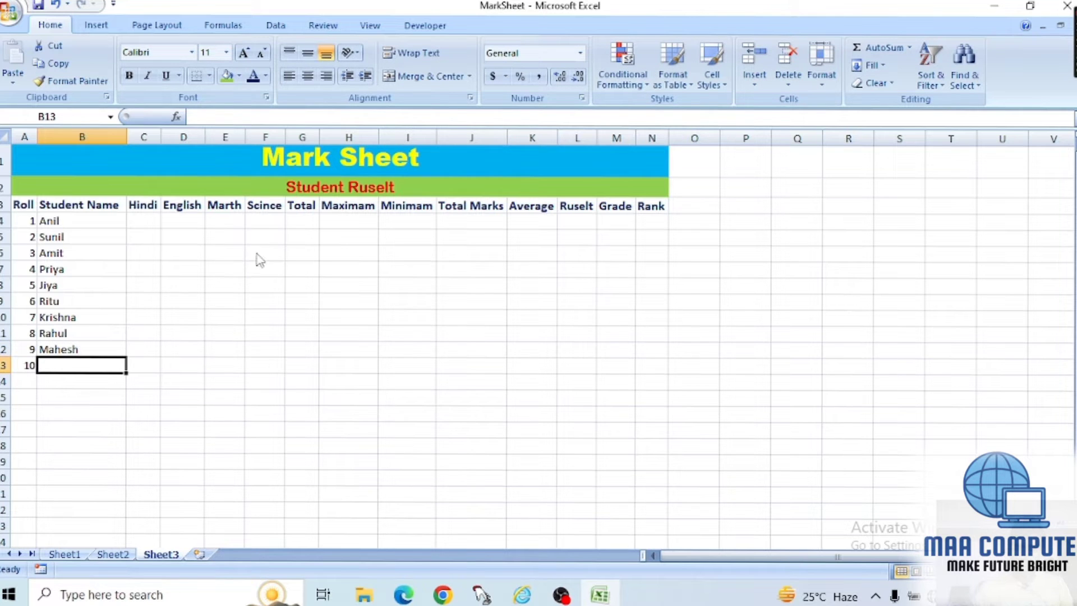
text(Kio)
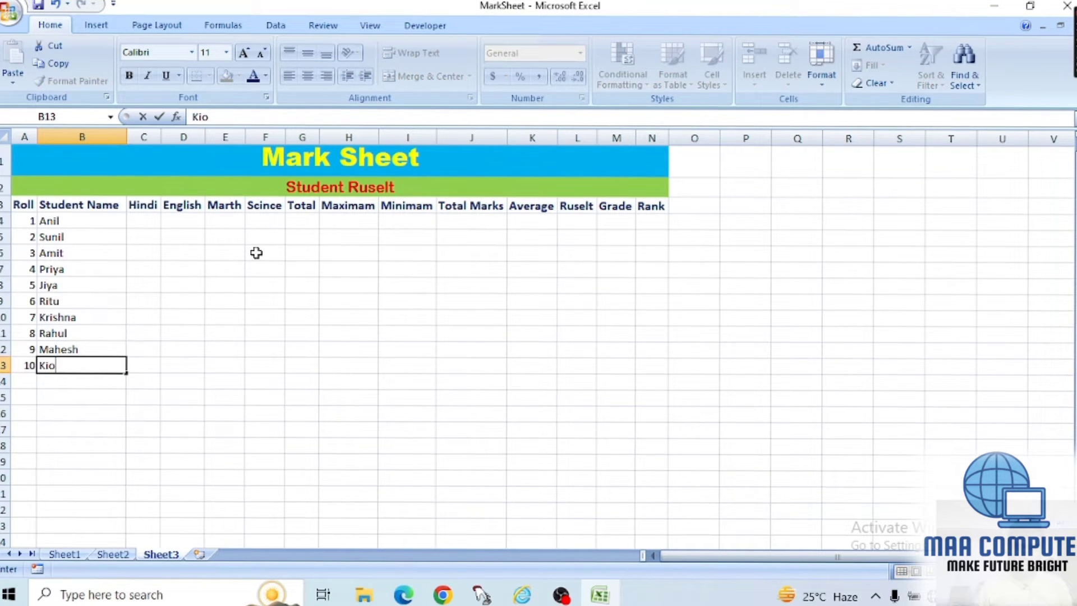
key(BackSpace)
text(n)
text(jal)
- Widen the Hindi, English and Scince mark columns
click(146, 223)
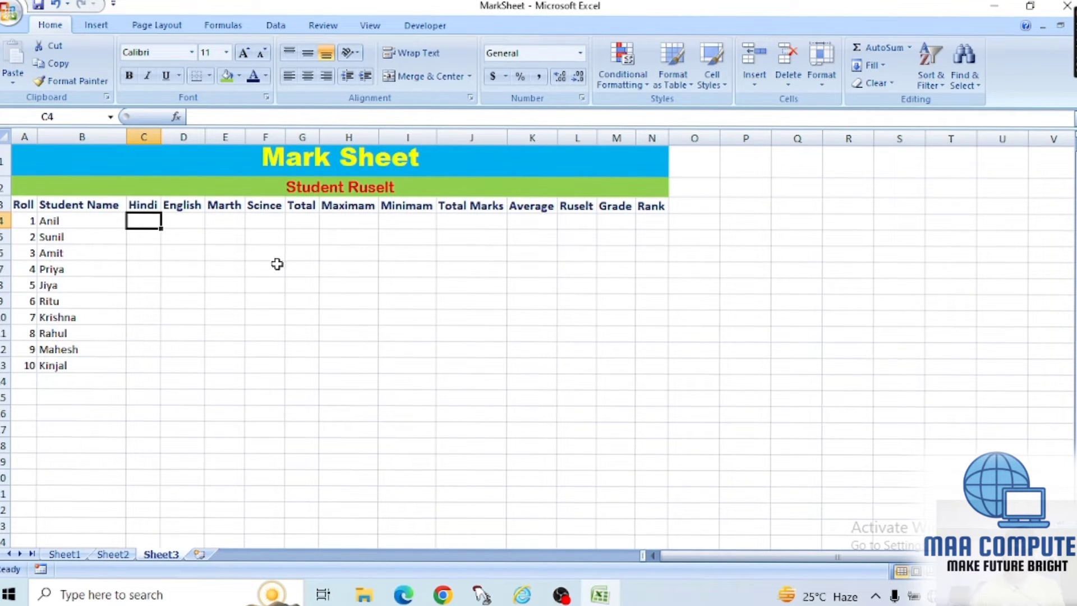
drag(161, 138, 191, 140)
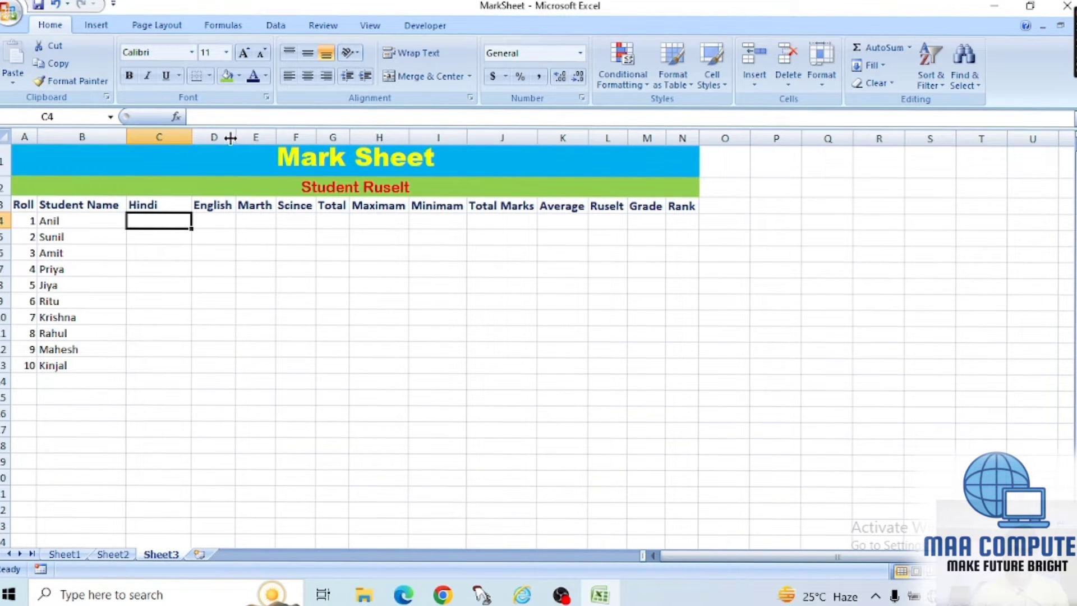
drag(236, 138, 315, 140)
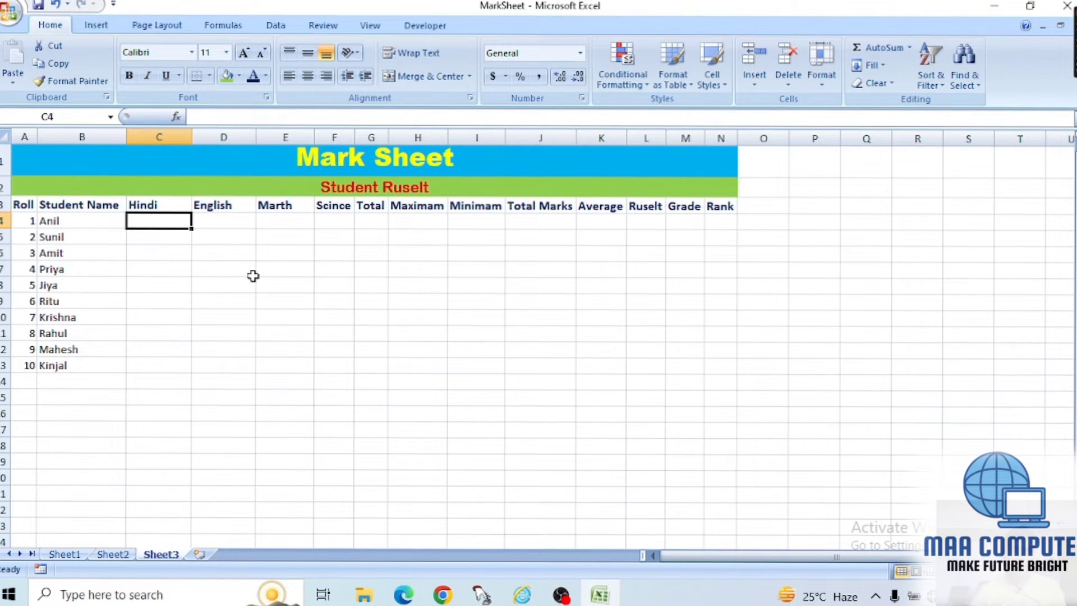
drag(354, 137, 428, 139)
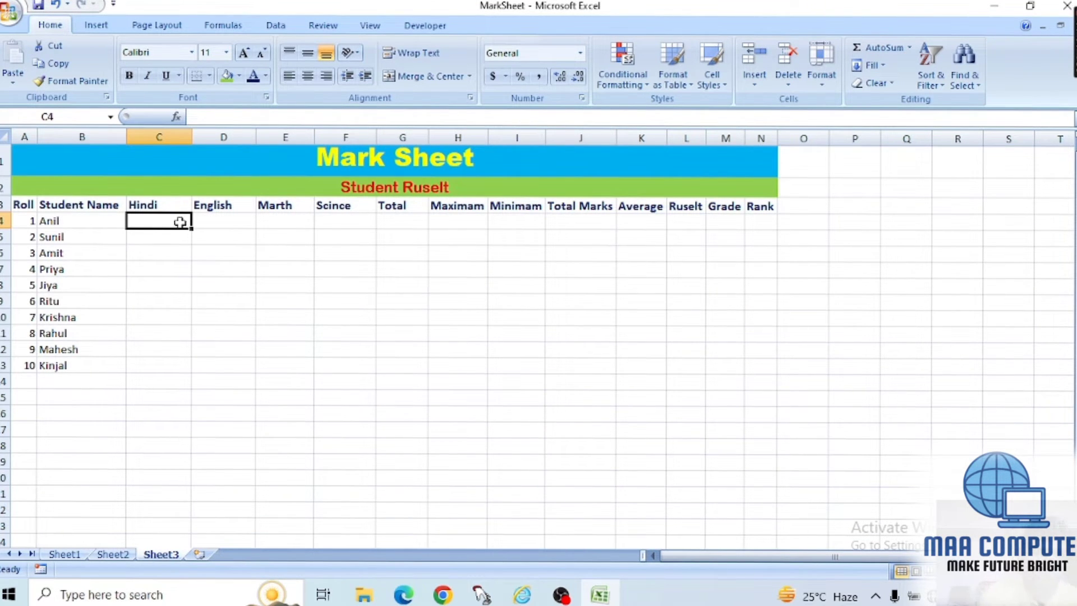
drag(180, 223, 343, 263)
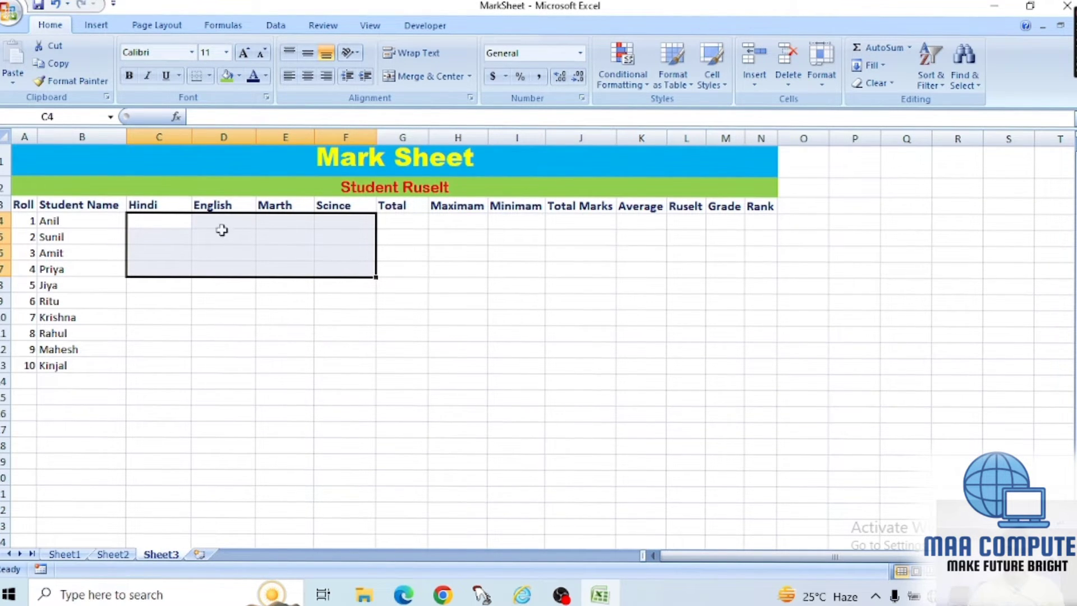
click(168, 223)
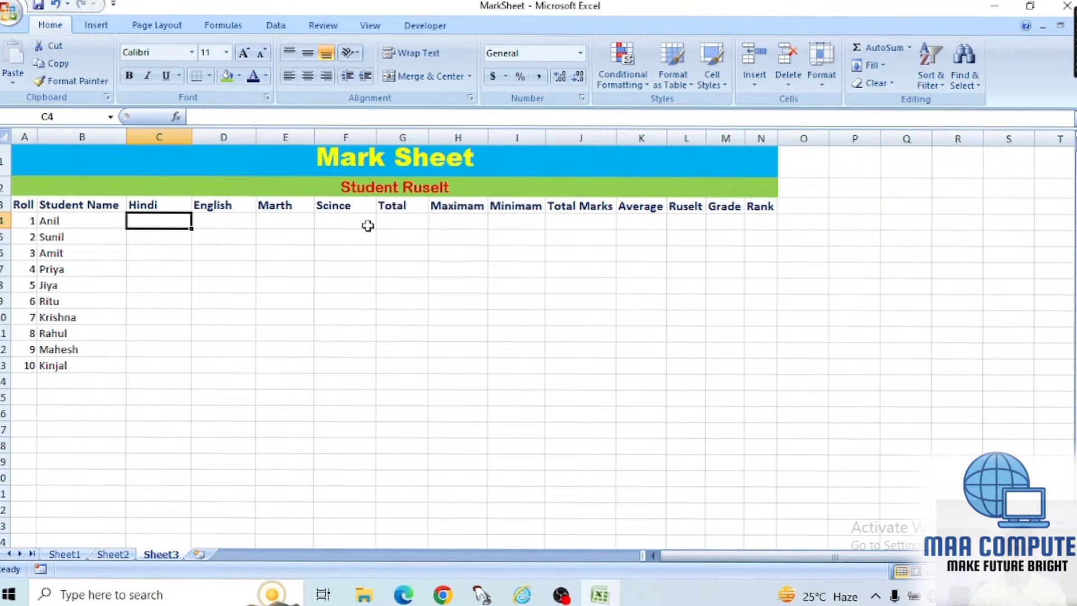
- Insert an entire new column before Total and head it 'Computer'
drag(393, 207, 744, 208)
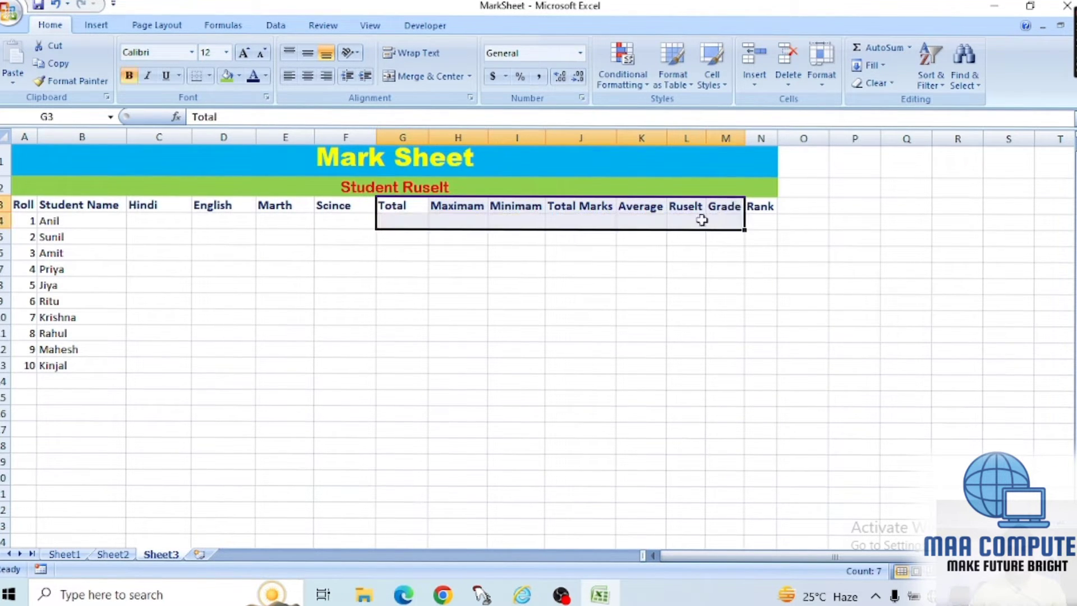
click(424, 286)
click(397, 206)
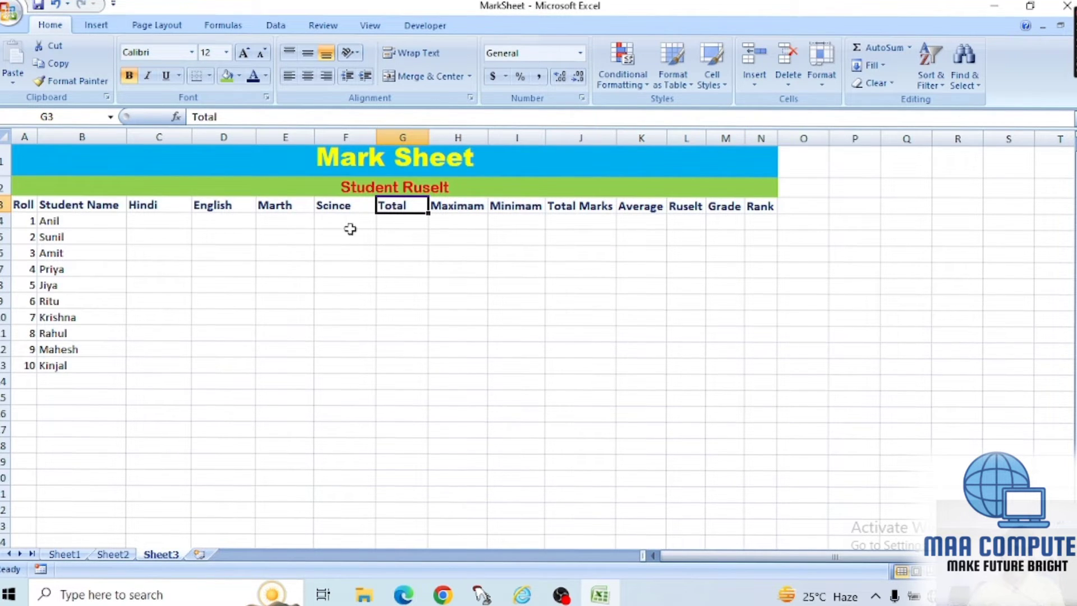
right_click(385, 209)
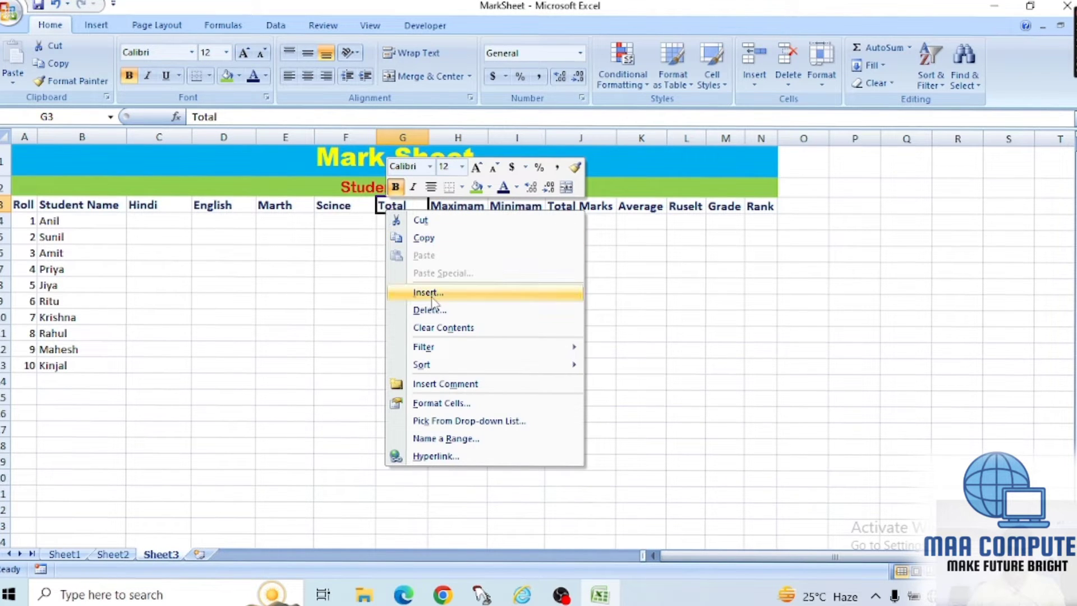
click(433, 296)
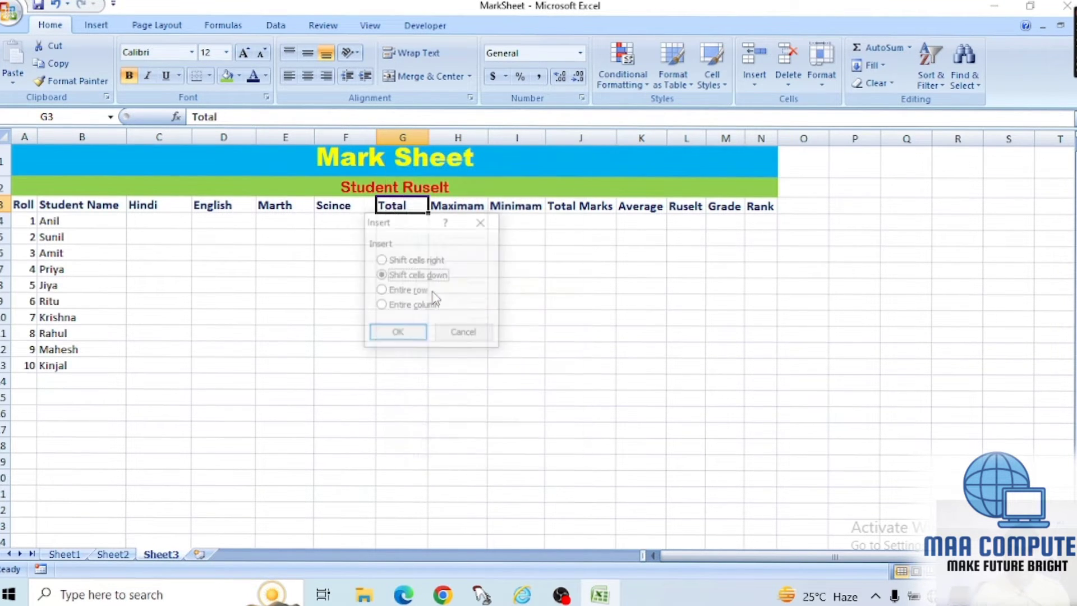
click(382, 305)
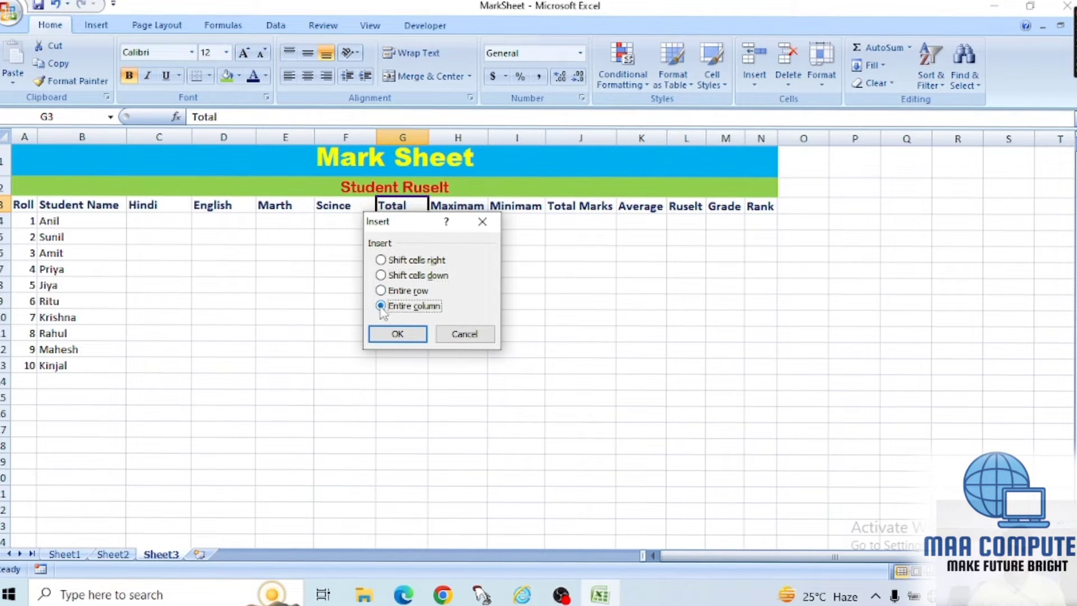
click(398, 334)
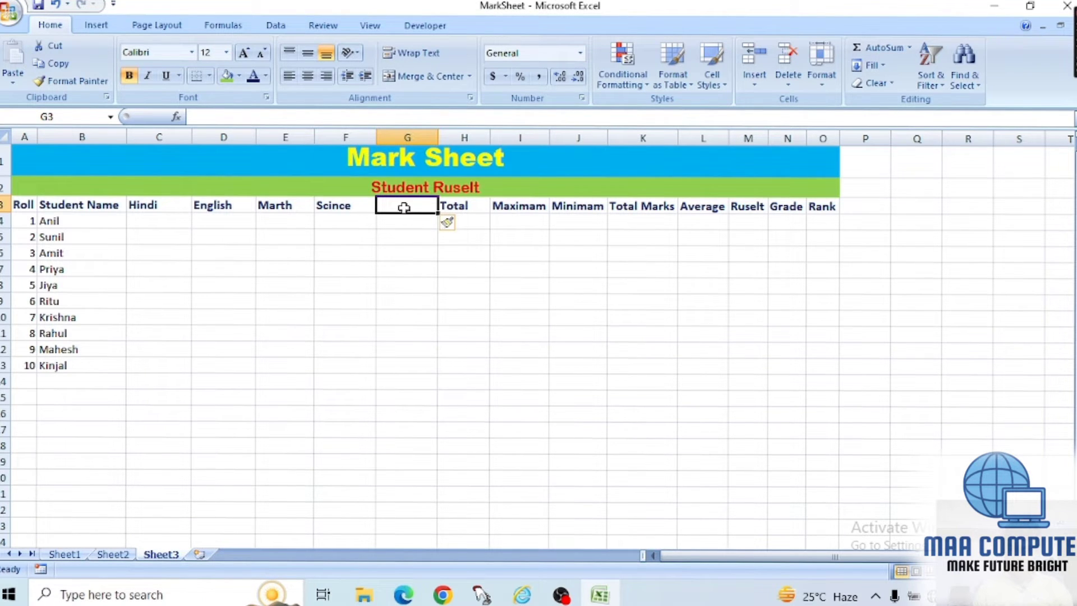
text(C)
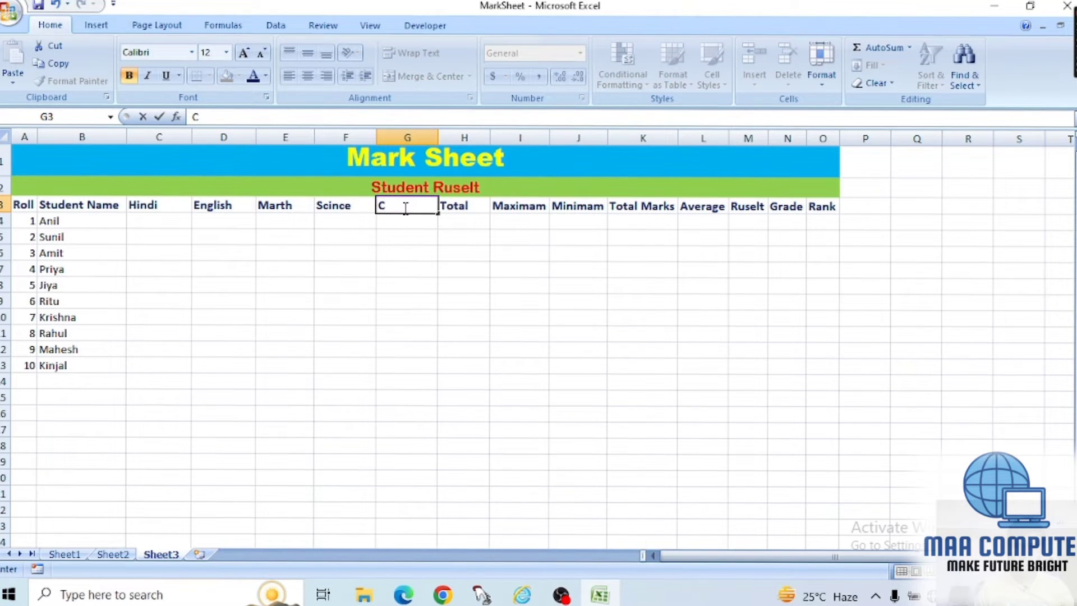
text(ompu)
text(ter)
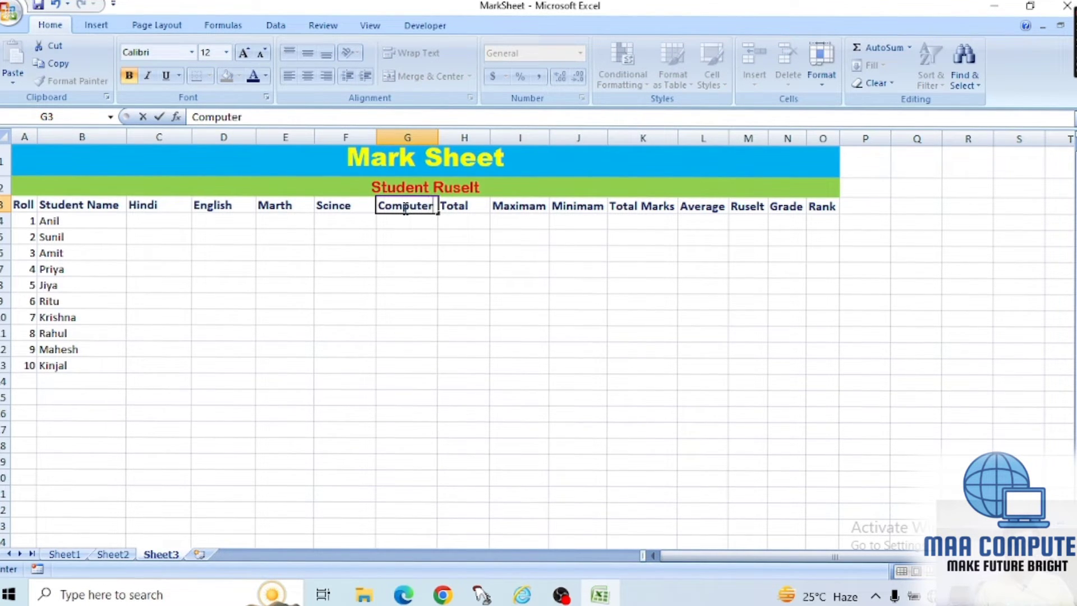
click(383, 283)
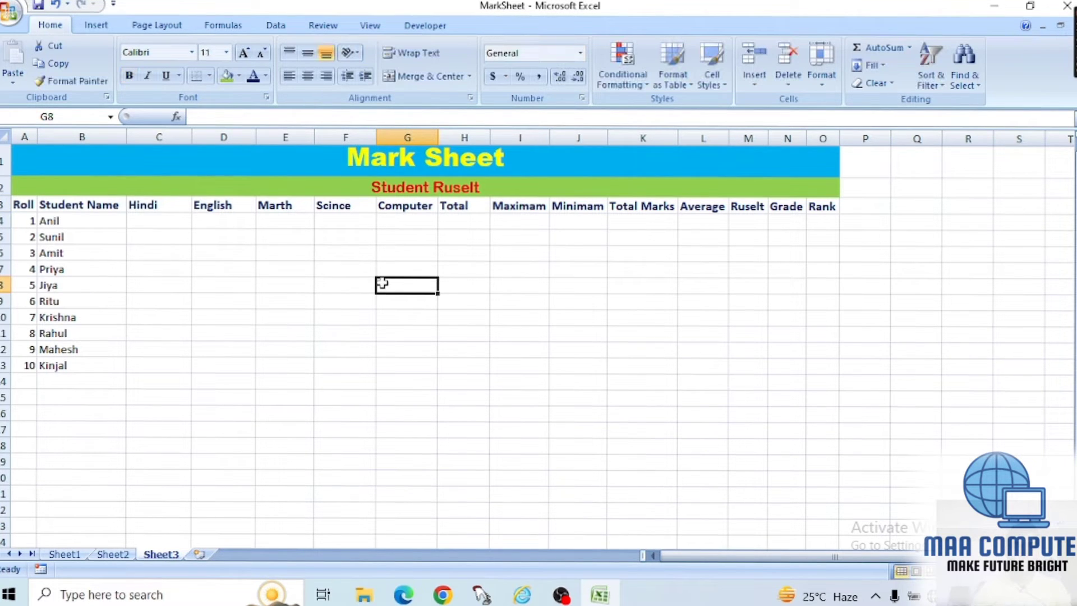
- Fill C4:G13 with =RANDBETWEEN(33,99) so every student gets marks from 33 to 99
click(151, 223)
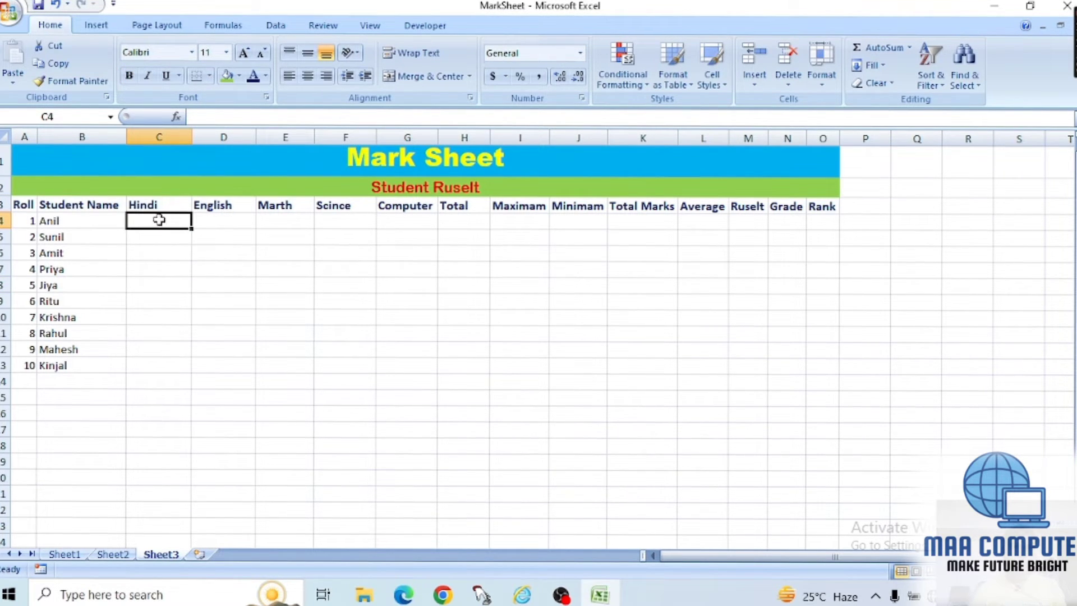
mouse_move(162, 222)
mouse_down()
mouse_move(391, 266)
mouse_move(392, 365)
mouse_up()
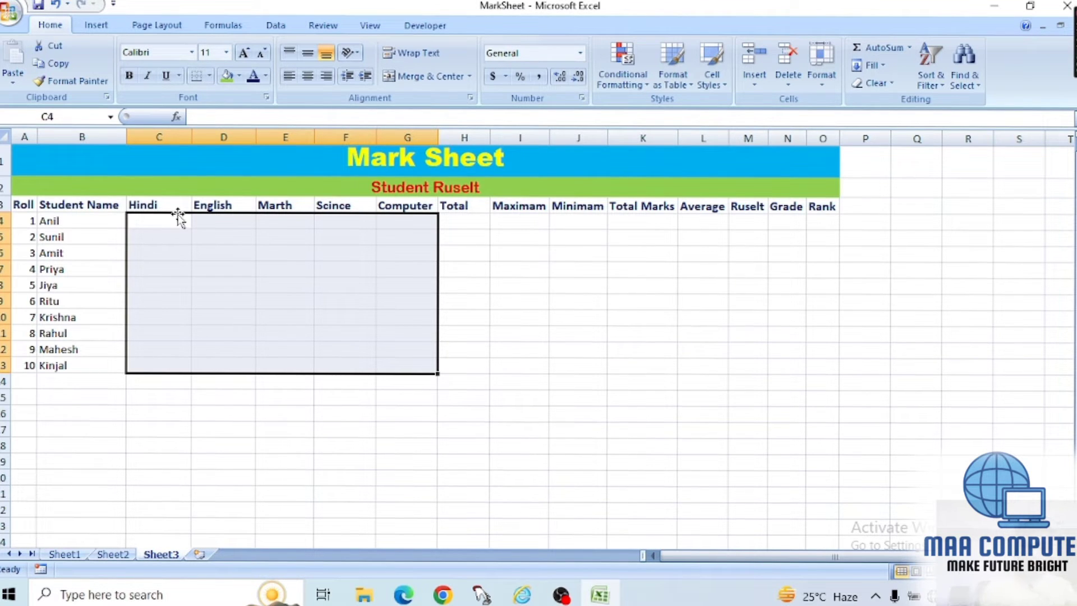
text(=)
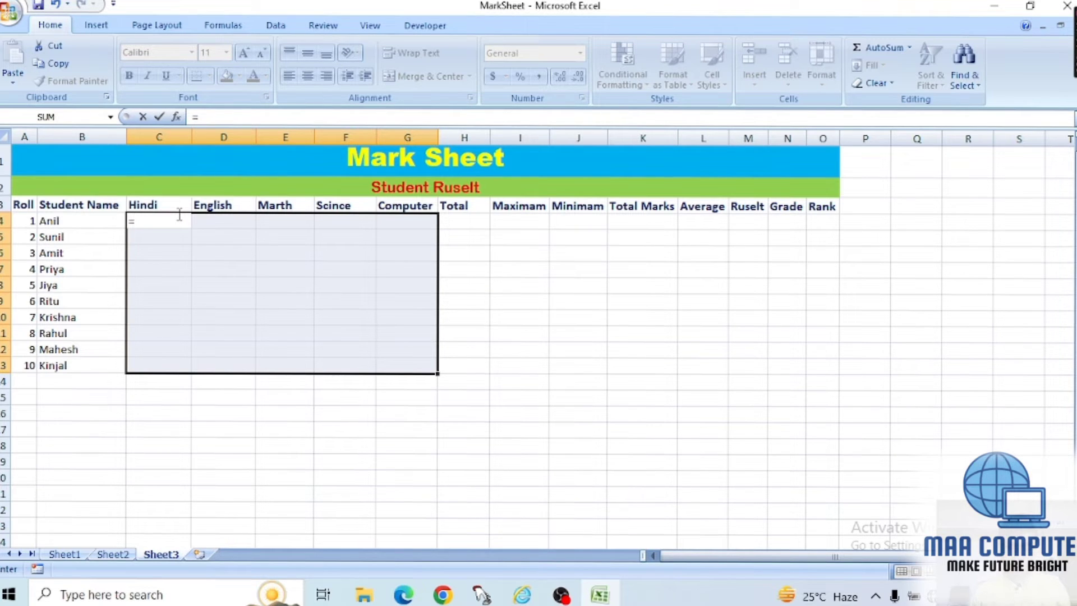
text(ran)
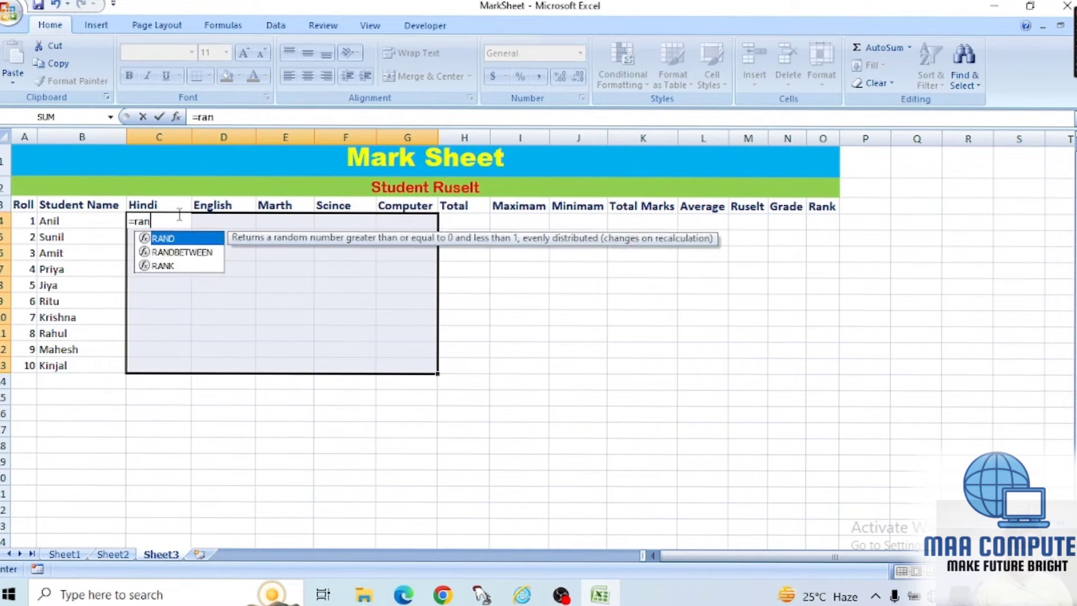
text(d)
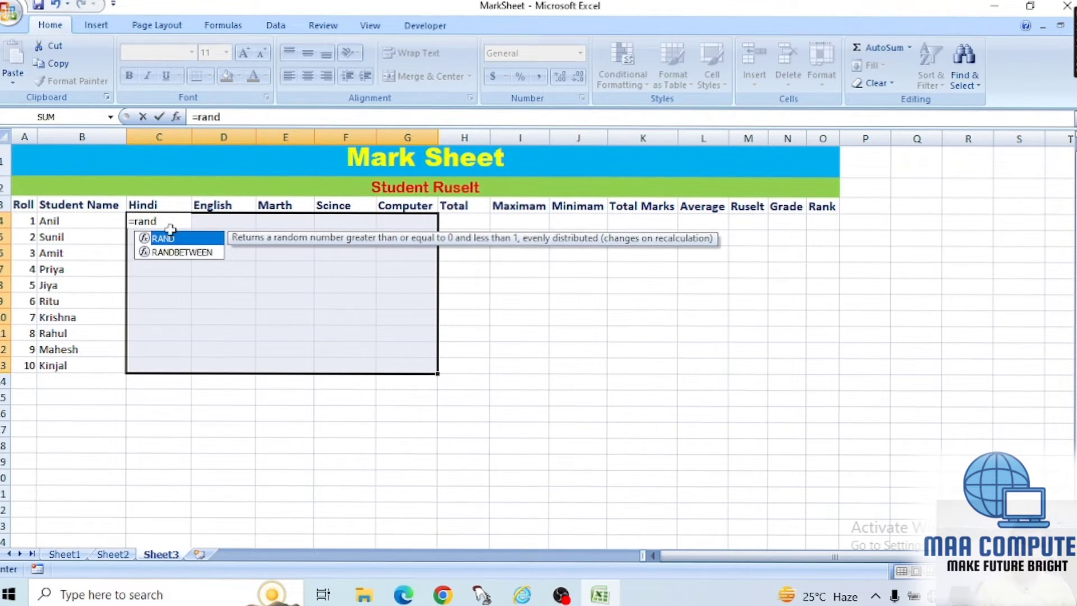
click(192, 255)
double_click(192, 255)
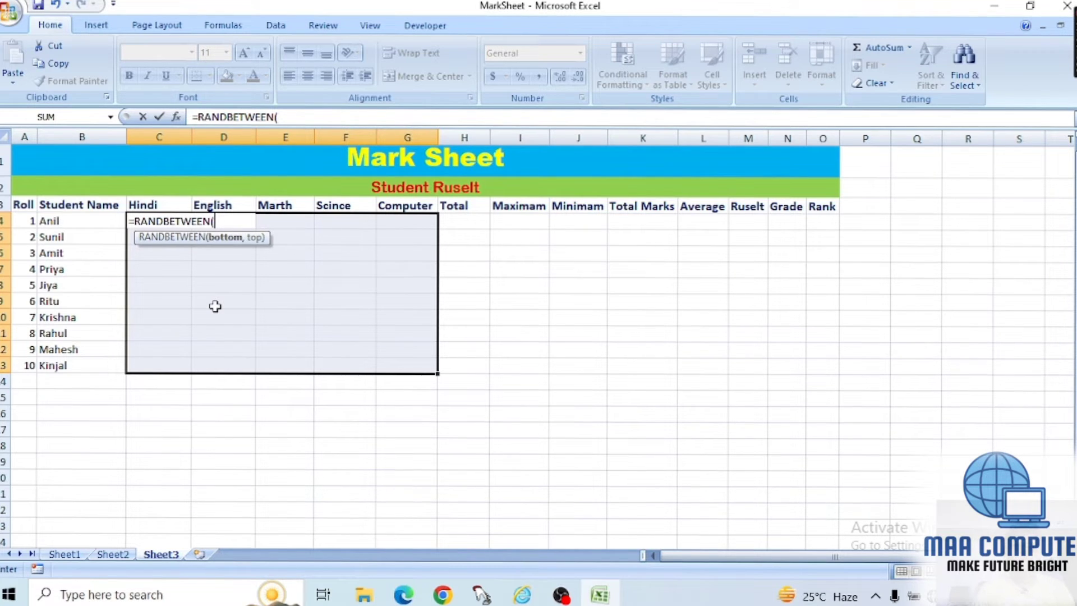
text(33)
text(,9)
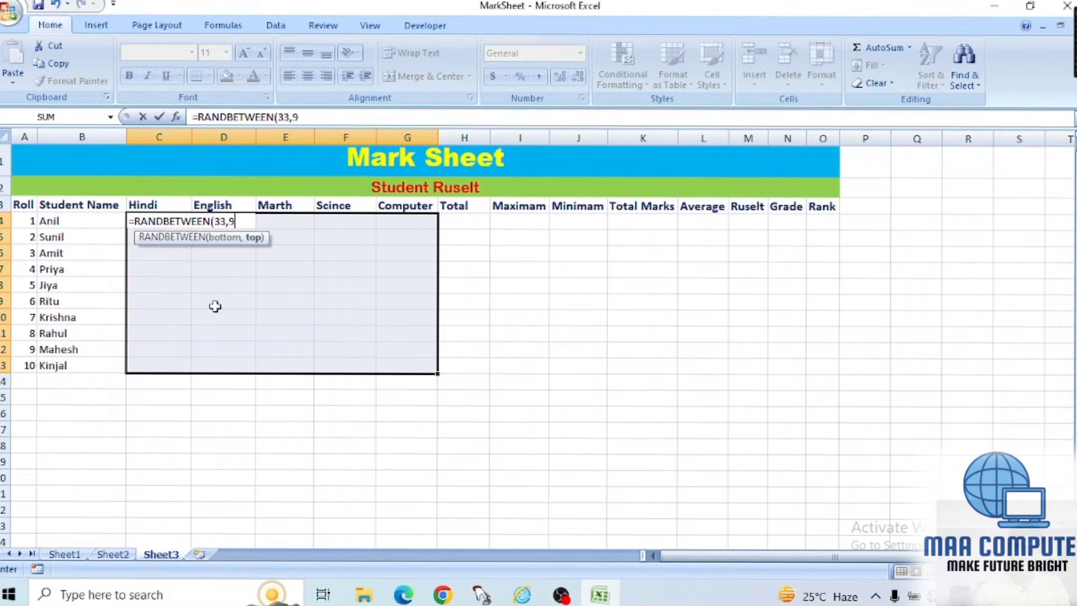
text(9)
text())
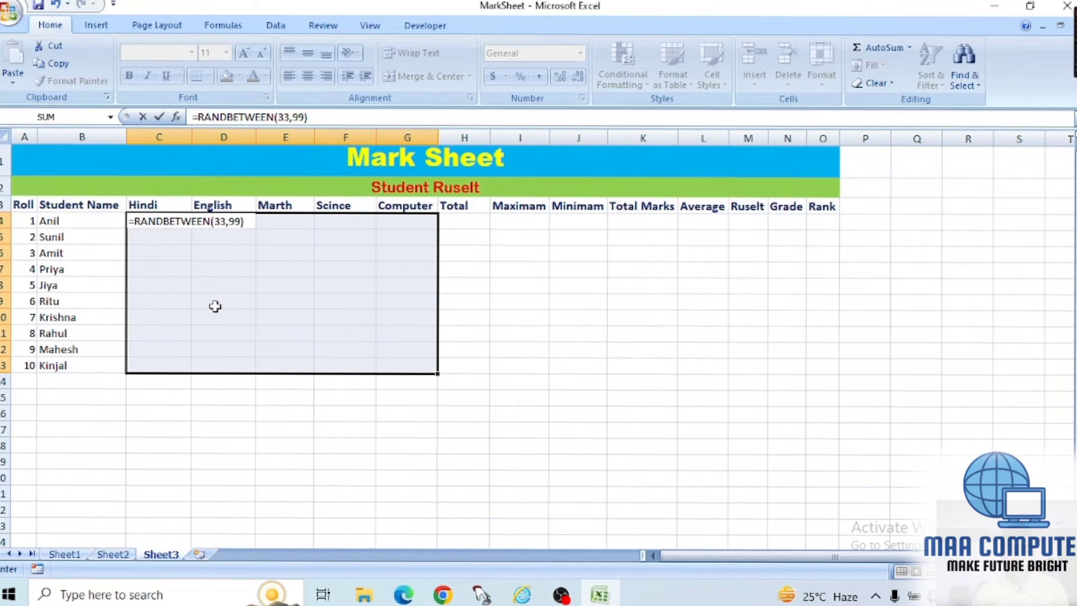
key(ctrl+Return)
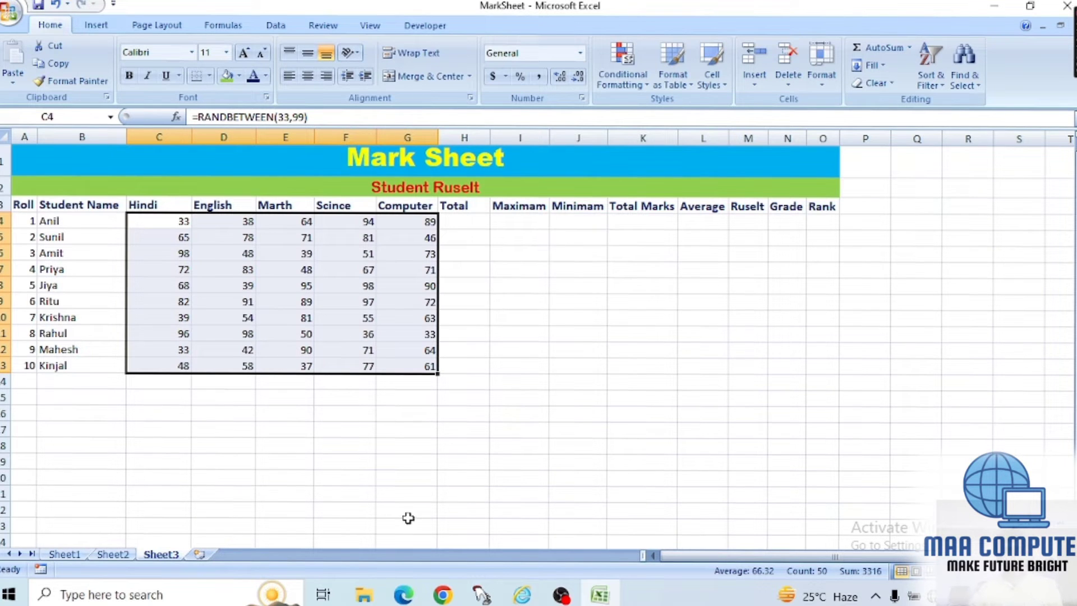
click(344, 414)
- Undo the random marks fill, which also removes the Computer heading
key(ctrl+z)
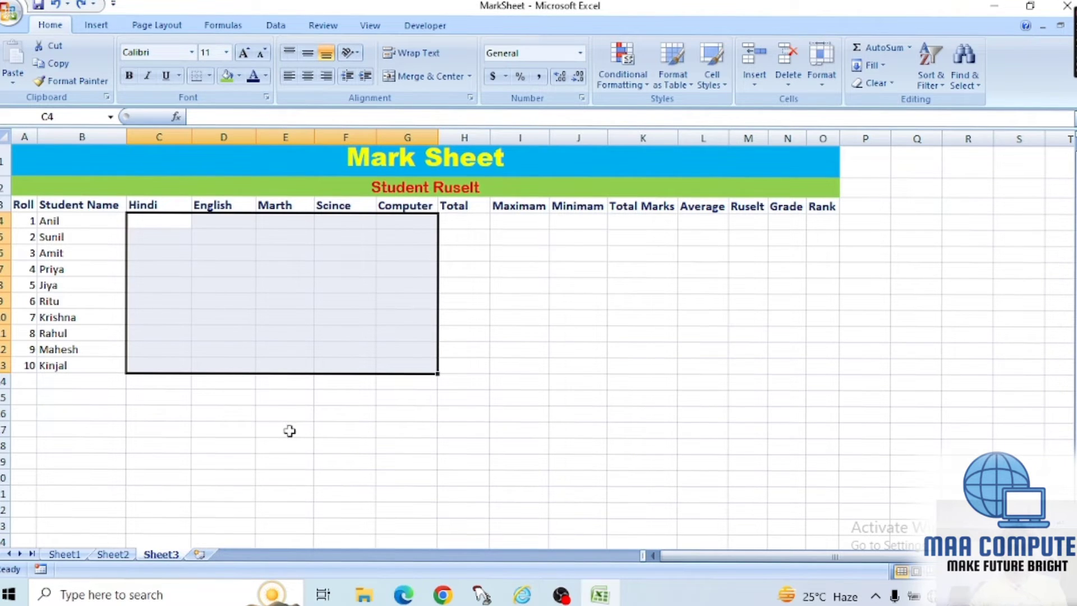
key(ctrl+z)
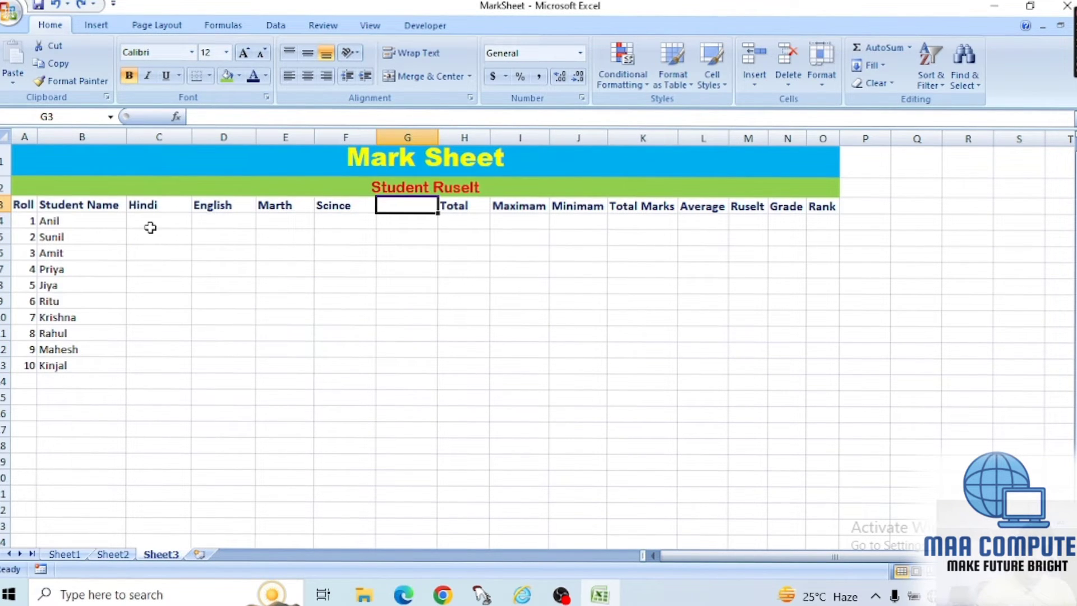
click(150, 223)
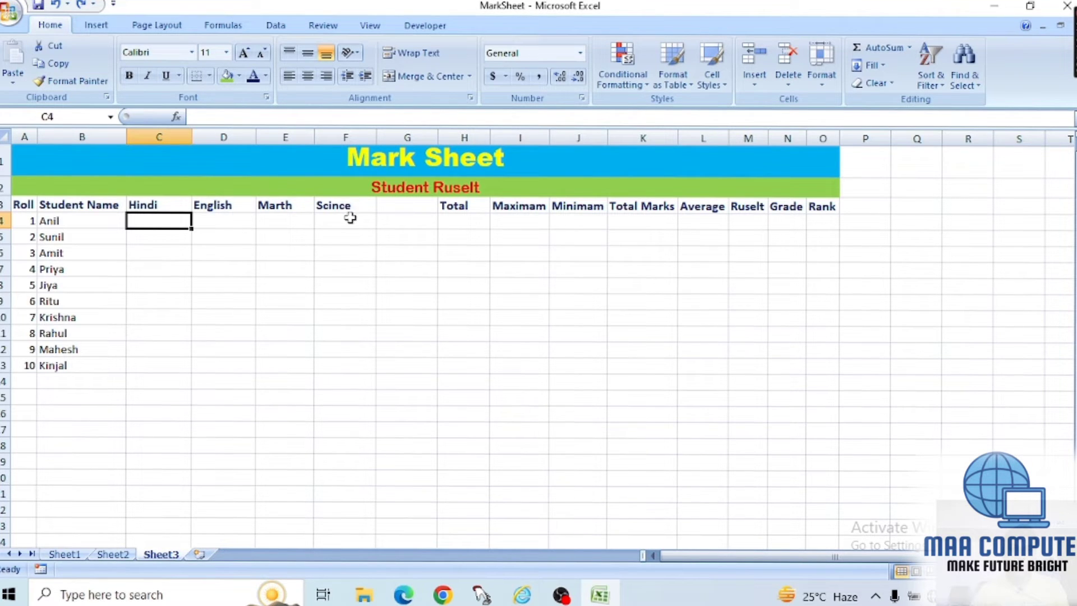
- Retype 'Computer' as the heading in G3
click(420, 206)
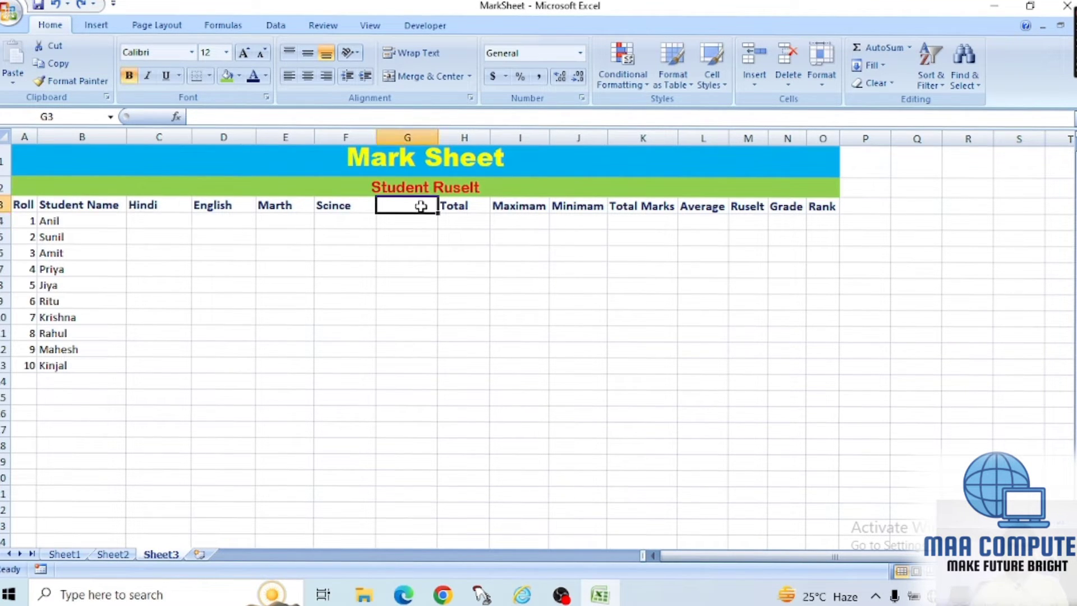
text(Co)
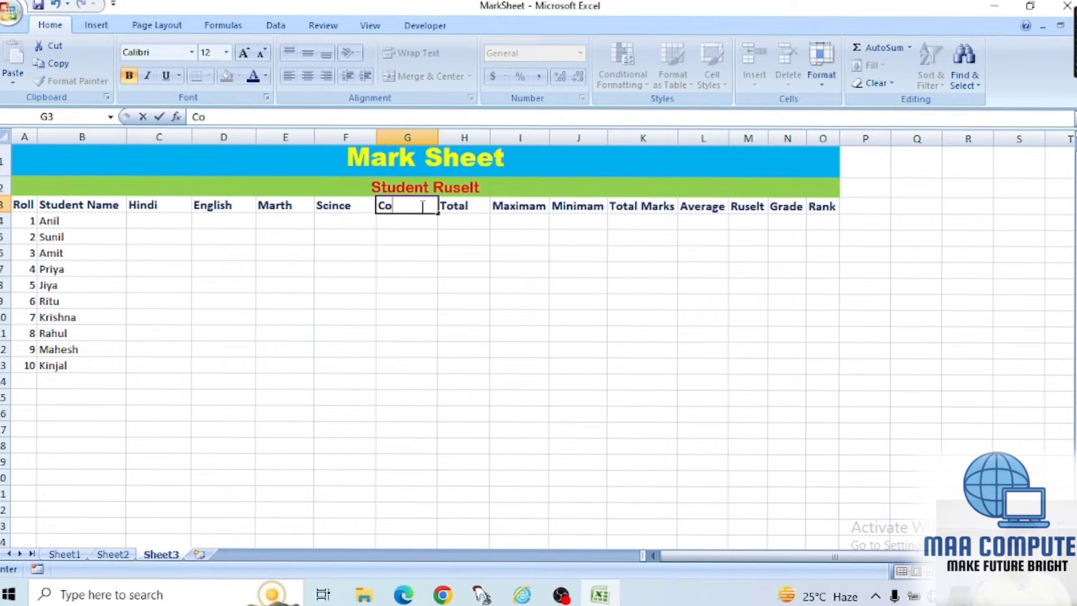
text(mpu)
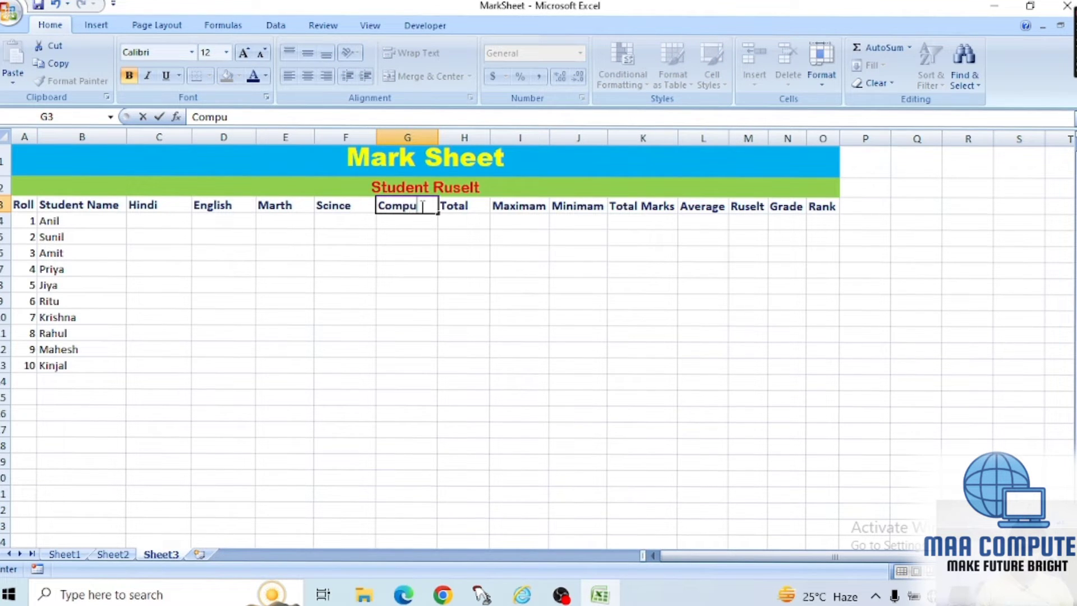
text(ter)
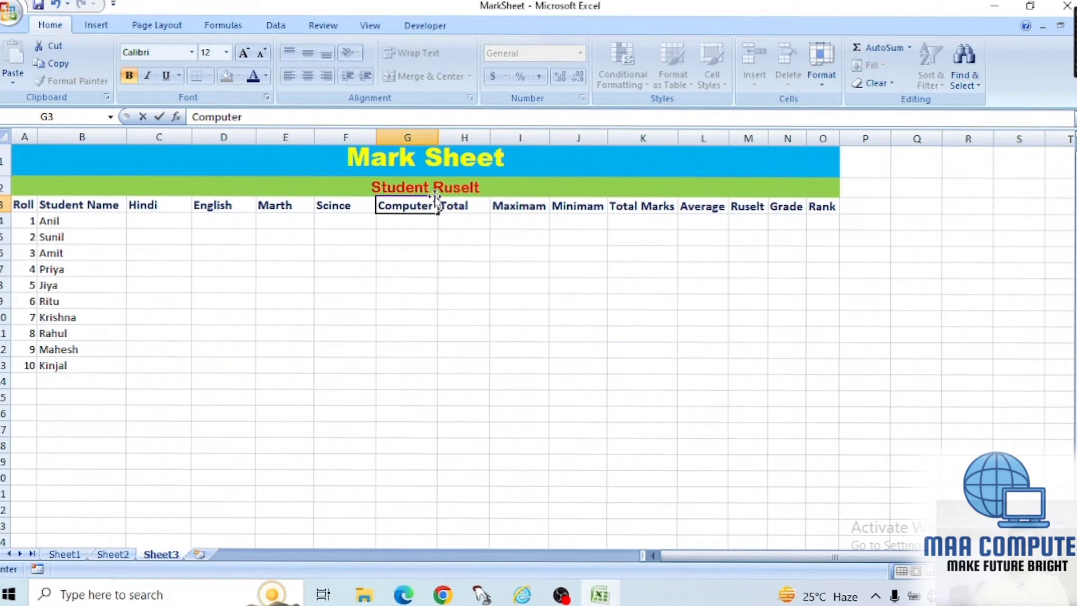
click(365, 267)
click(176, 221)
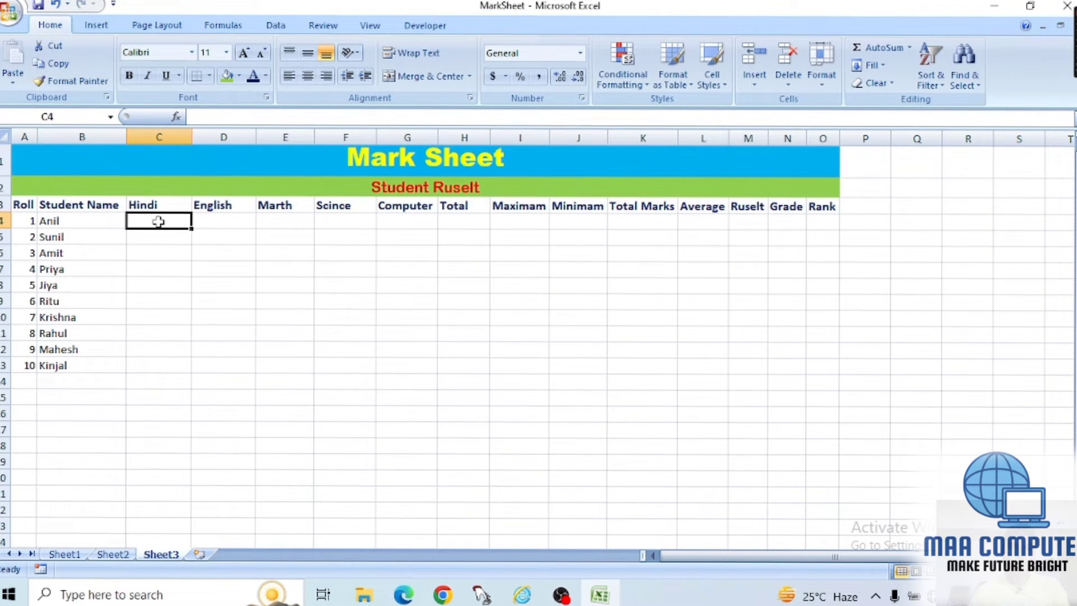
- Select C4:G13 again and fill it with fresh =RANDBETWEEN(33,99) marks
drag(158, 222, 389, 295)
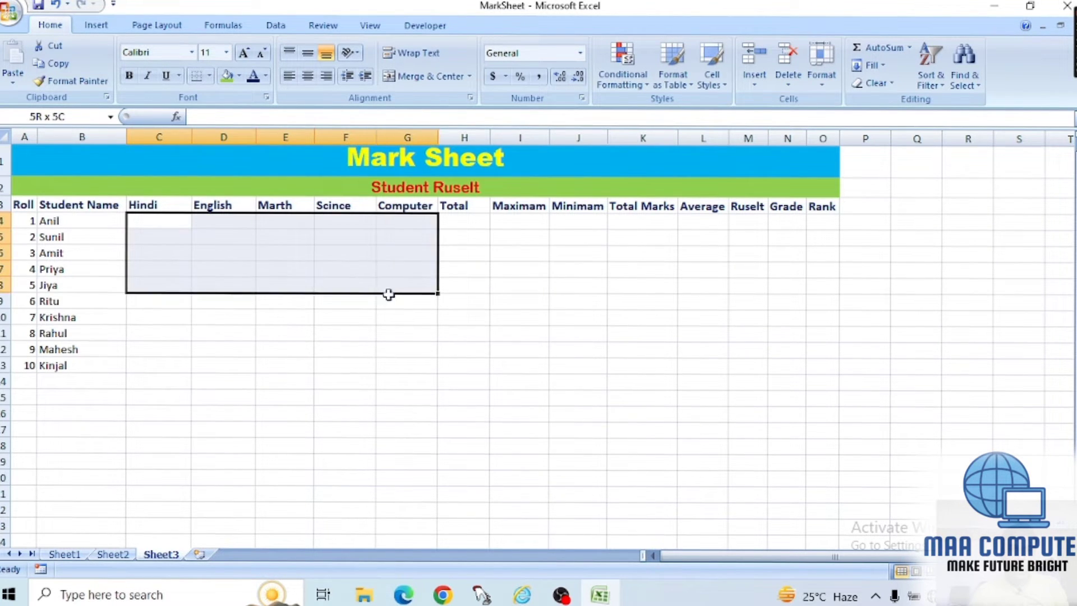
drag(388, 294, 407, 363)
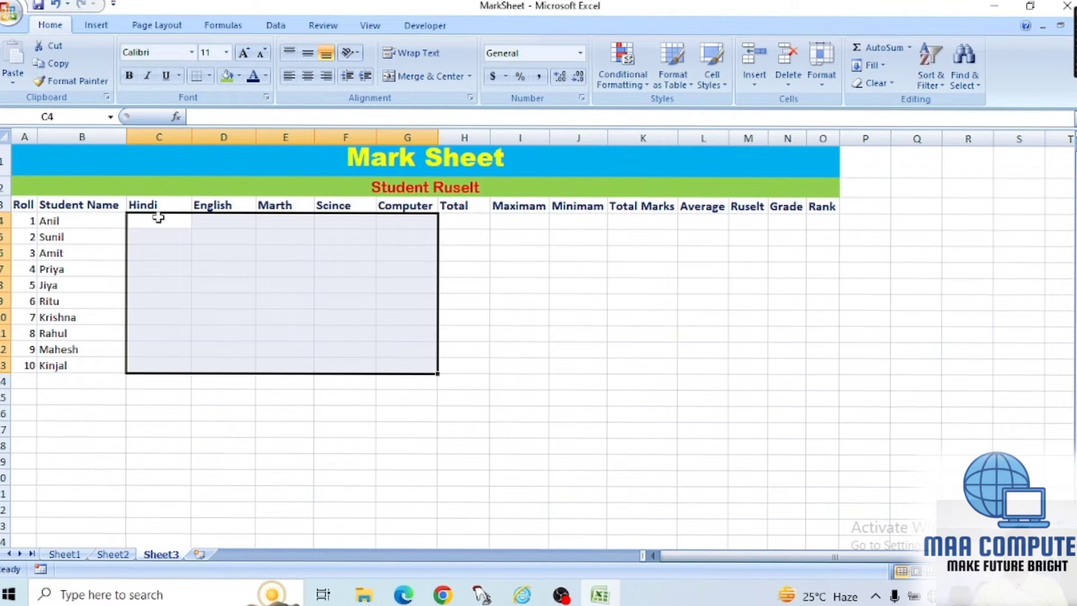
text(=)
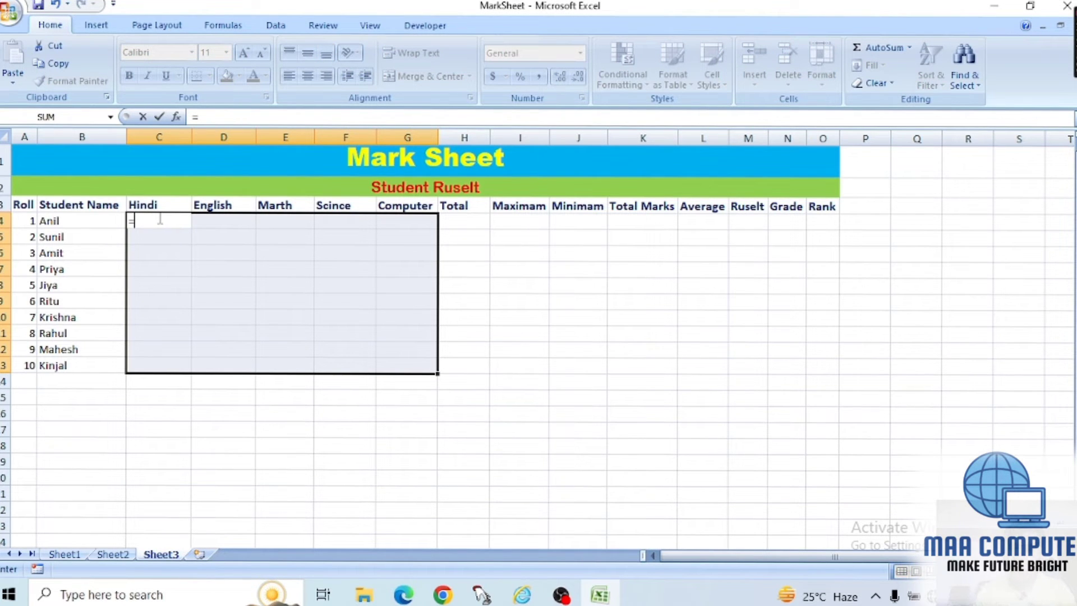
text(ran)
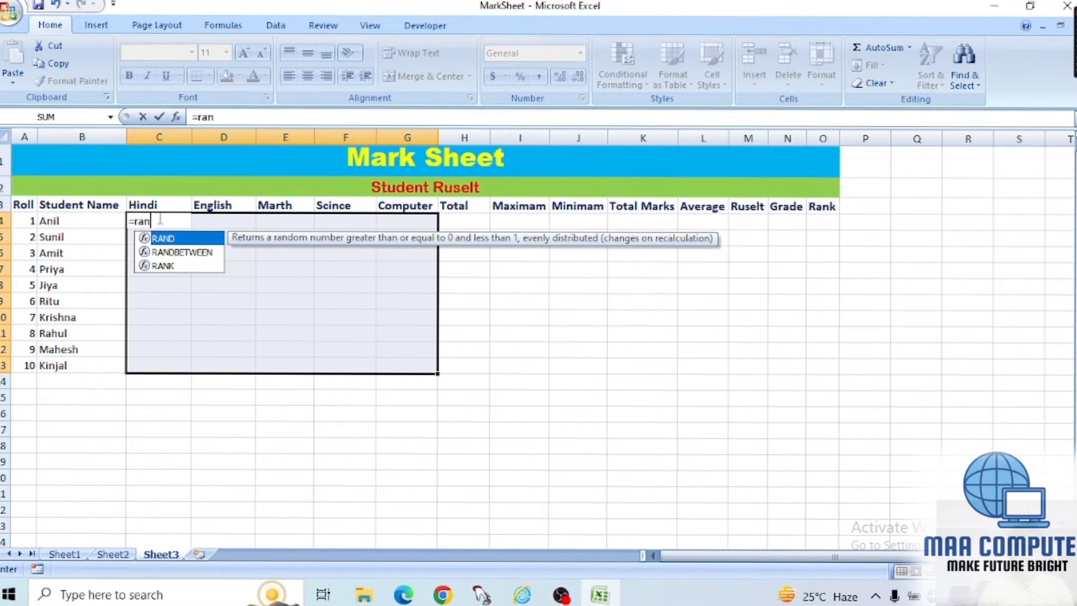
text(d)
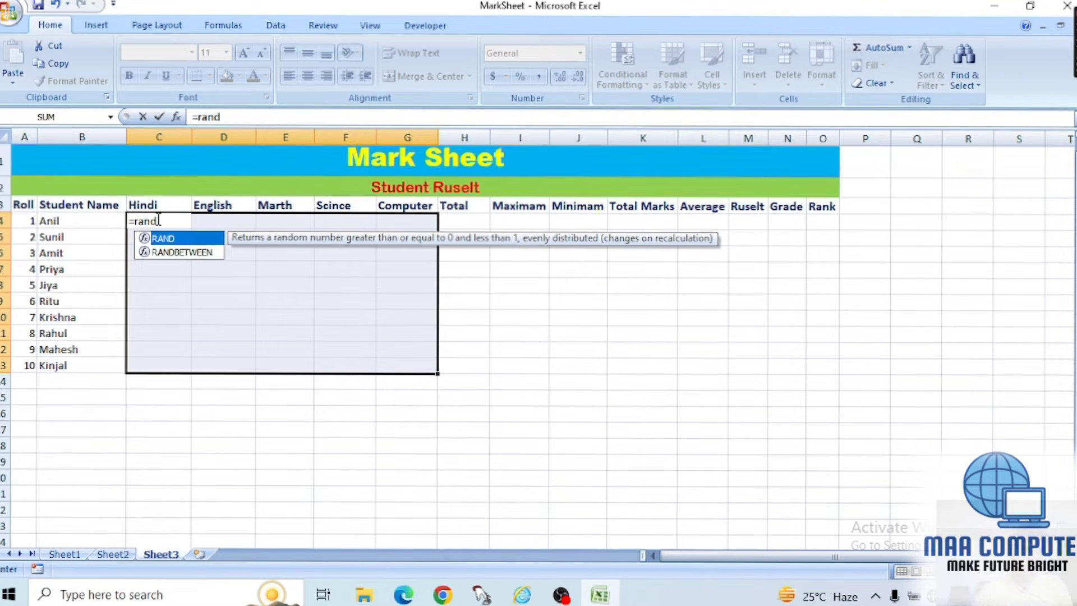
double_click(194, 253)
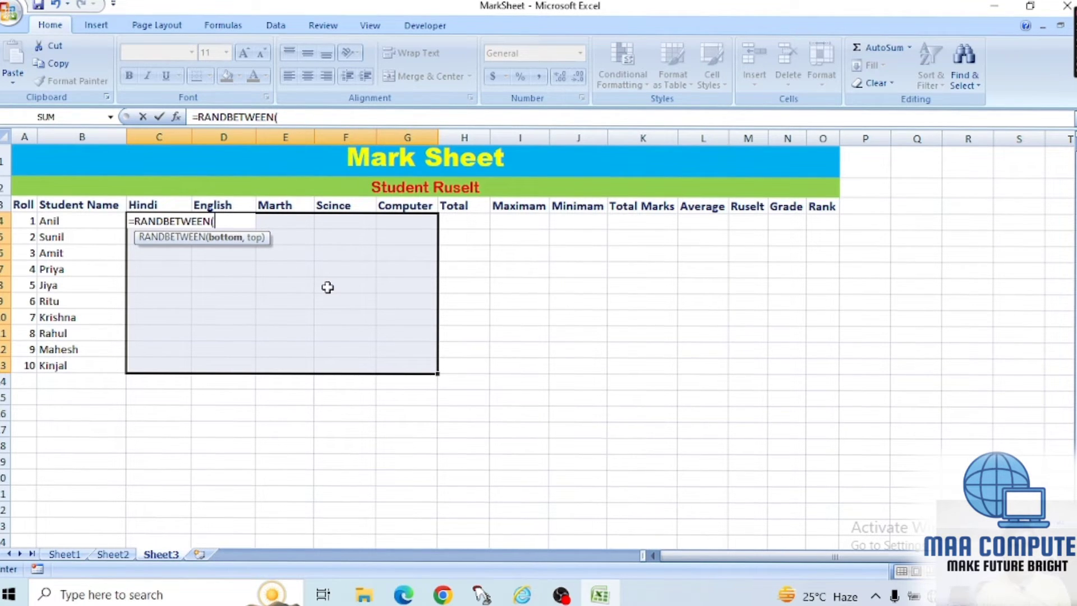
text(33)
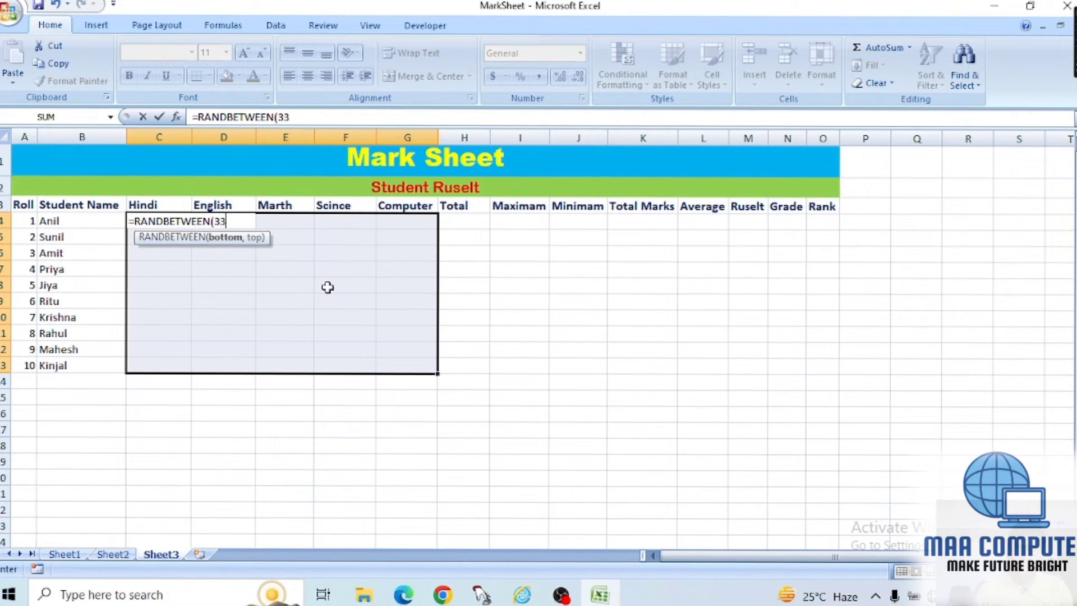
text(,)
text(99)
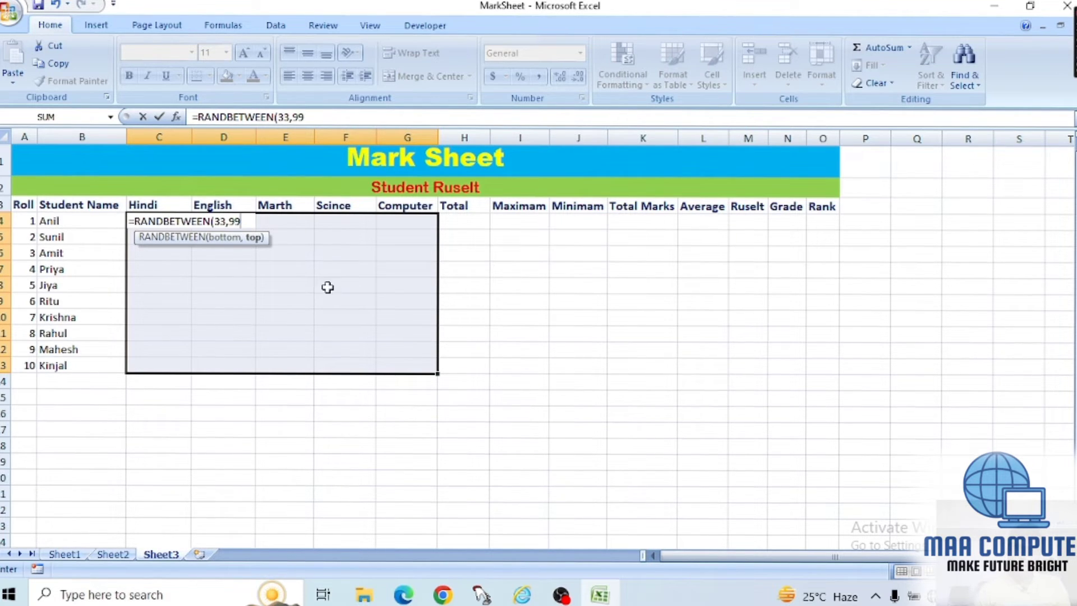
text())
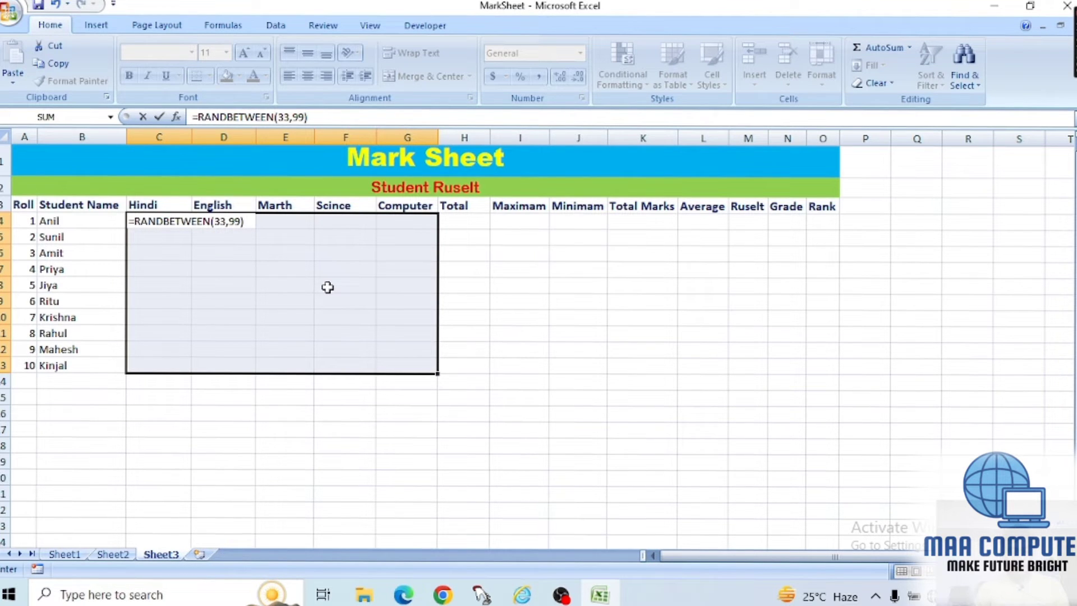
key(ctrl+Return)
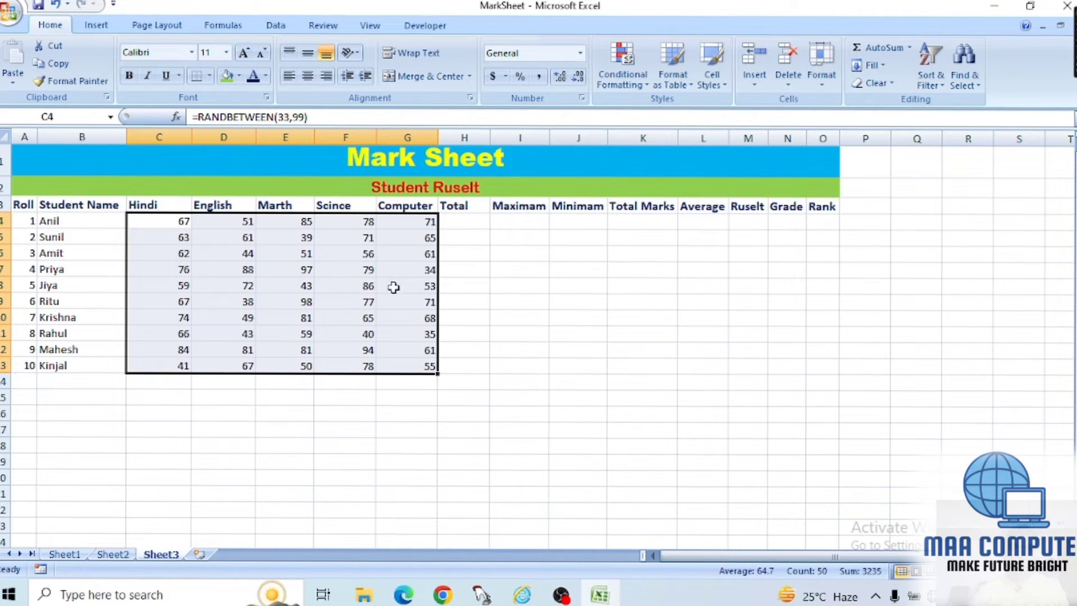
- Enter =SUM(C4:G4) in H4 for Anil's total, then clear it again
click(464, 227)
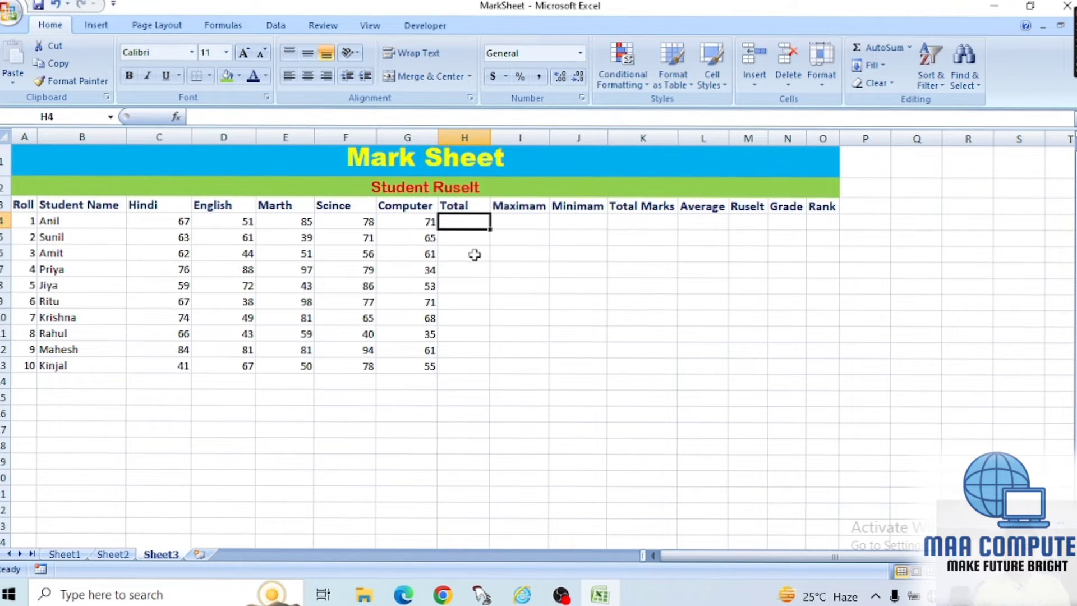
text(=s)
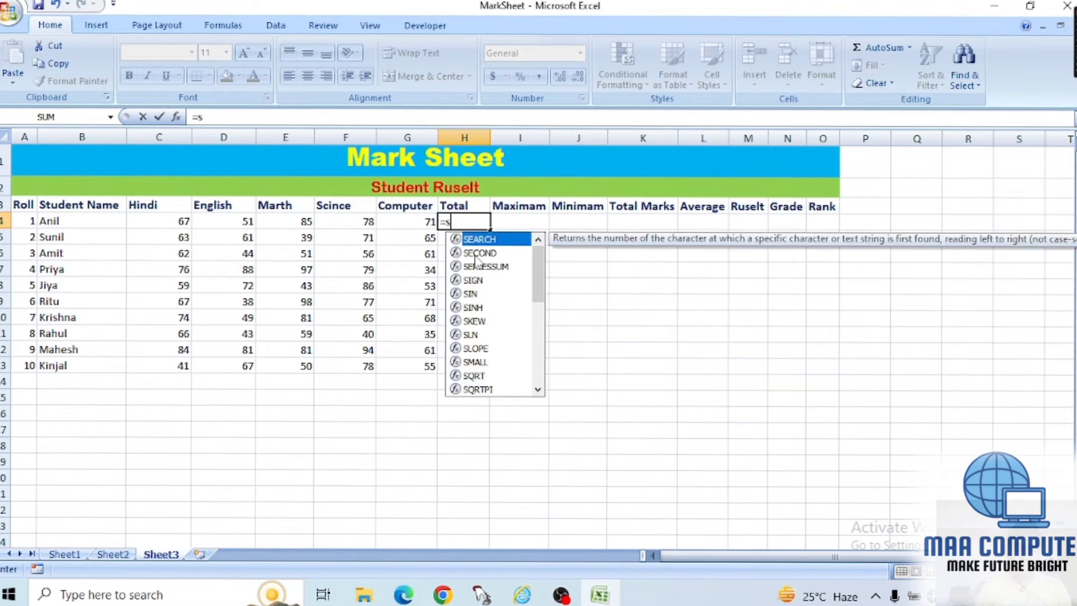
text(um)
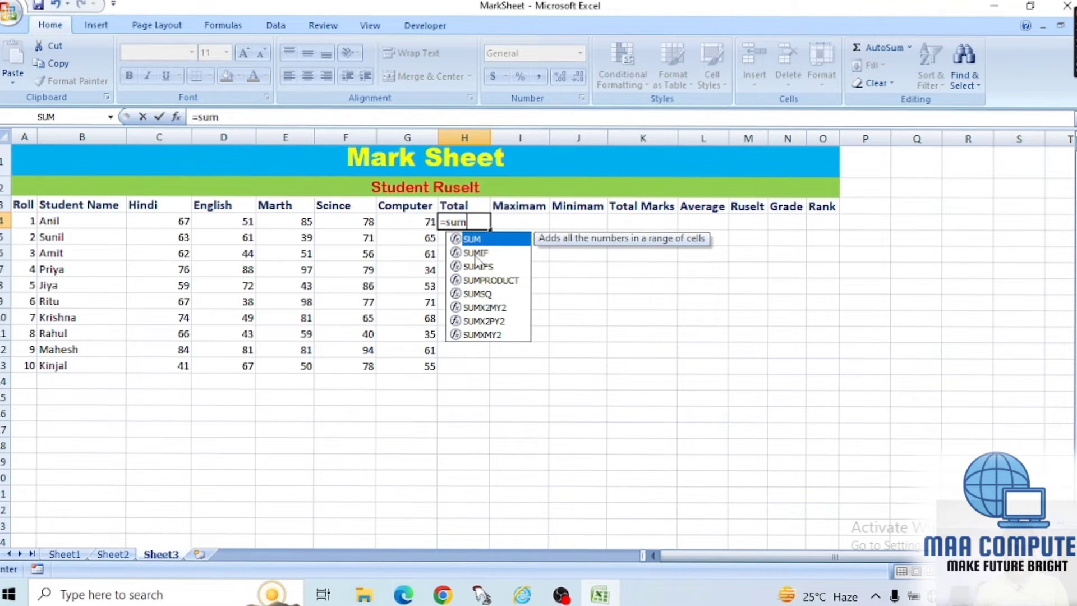
text(()
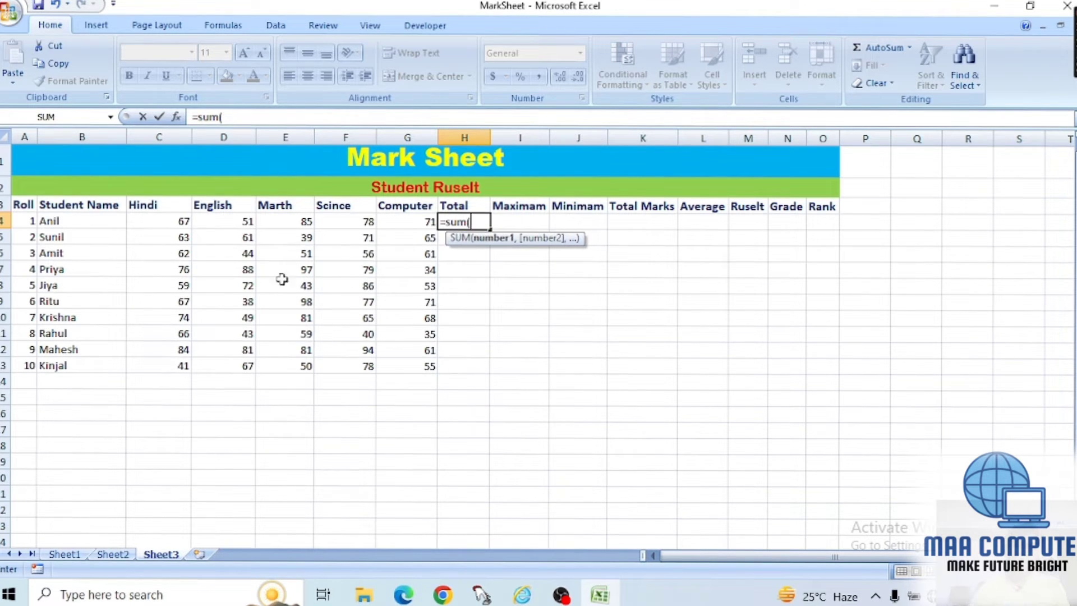
drag(176, 221, 409, 220)
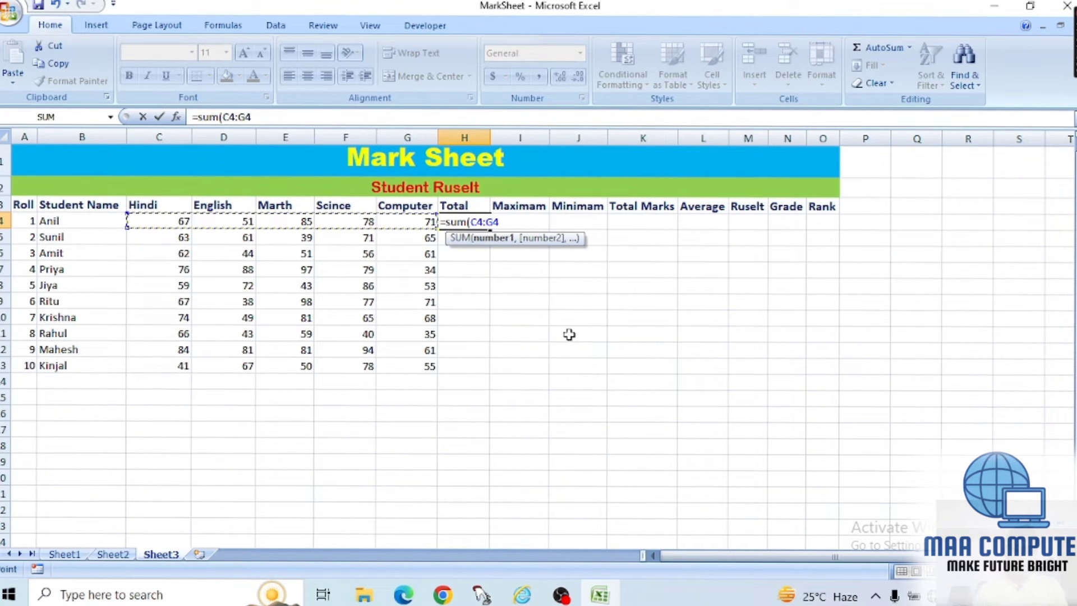
text())
key(Return)
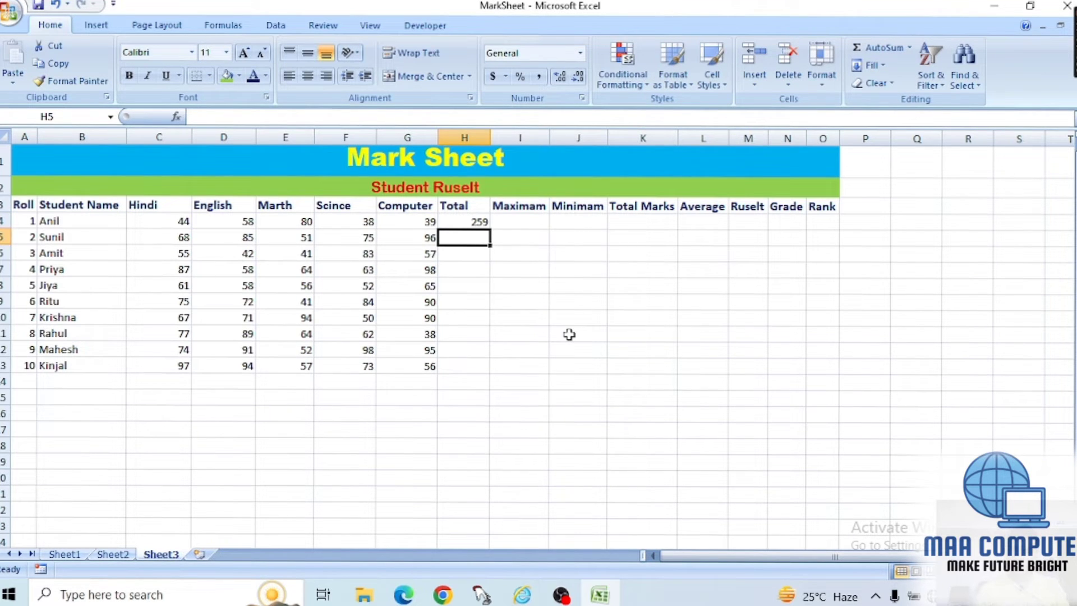
click(477, 221)
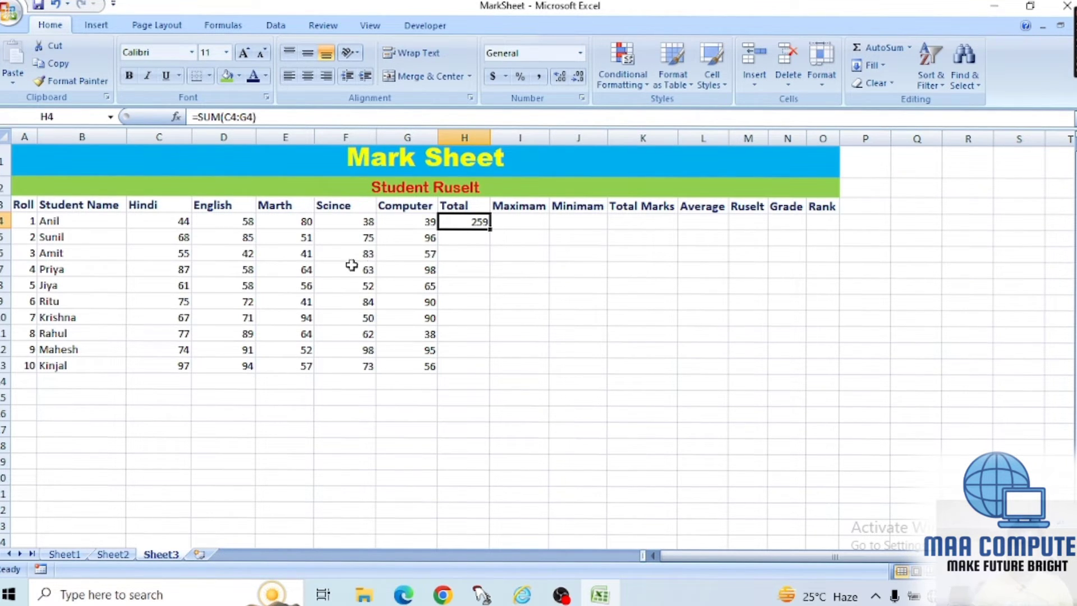
key(Delete)
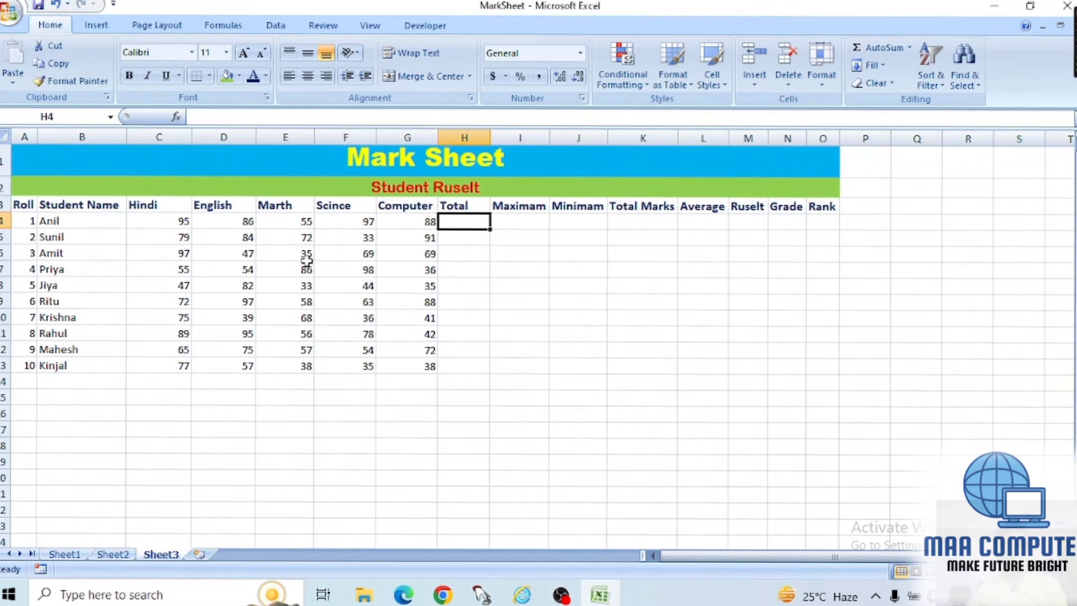
- AutoSum all ten students' marks into the Total column, then delete those totals
mouse_move(163, 220)
mouse_down()
mouse_move(369, 292)
mouse_move(418, 371)
mouse_move(458, 372)
mouse_up()
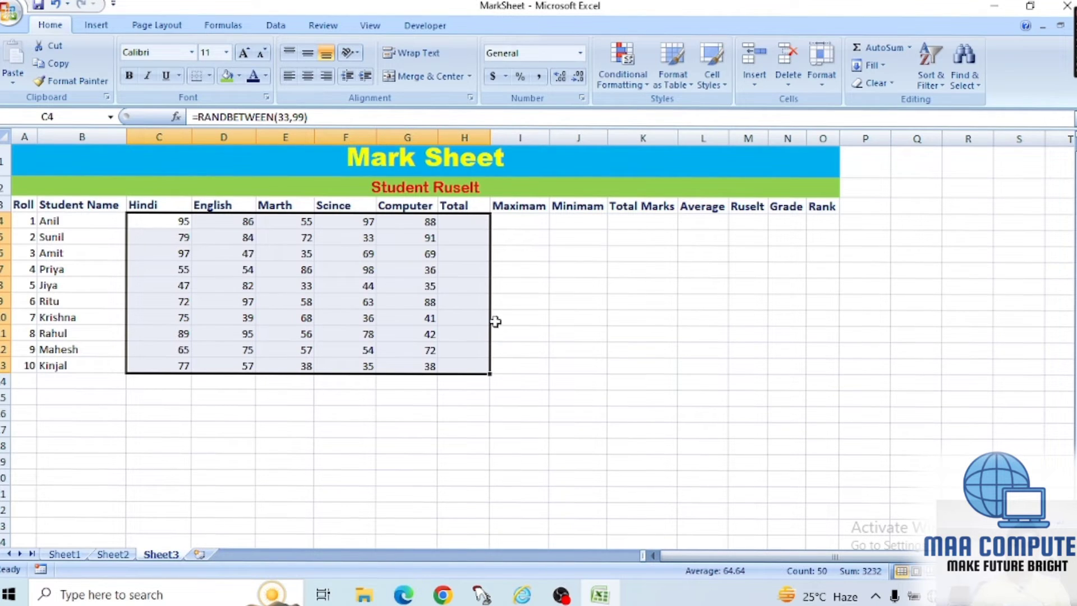
click(879, 51)
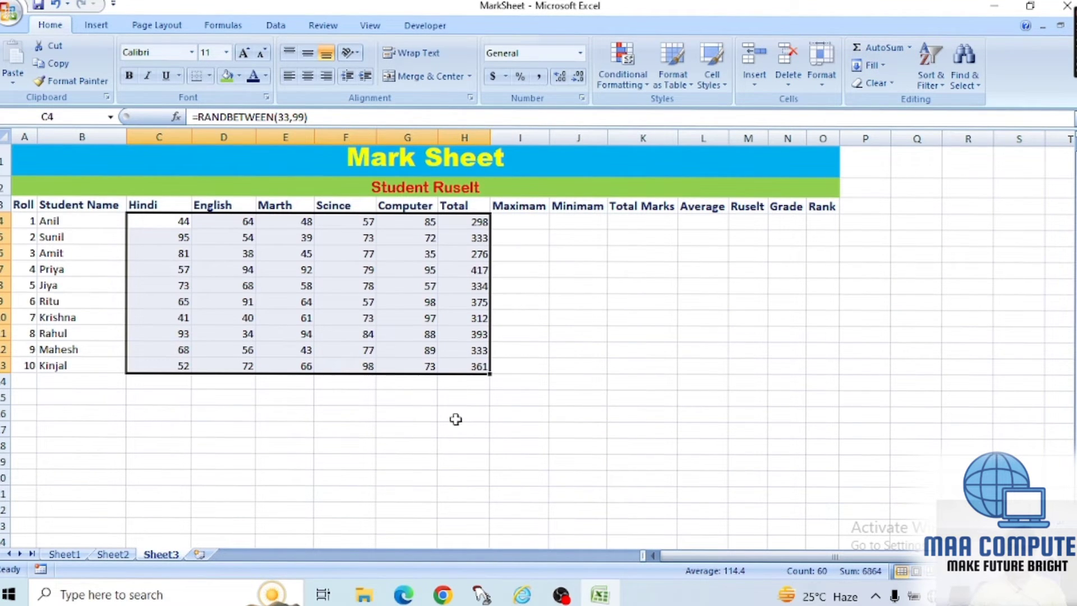
click(457, 418)
drag(471, 223, 477, 366)
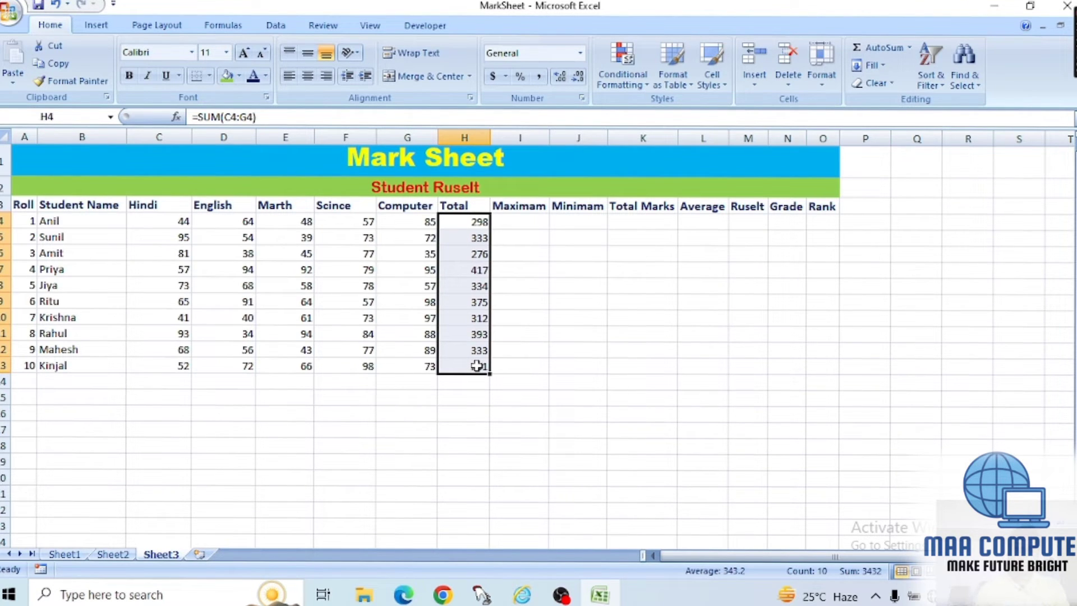
key(Delete)
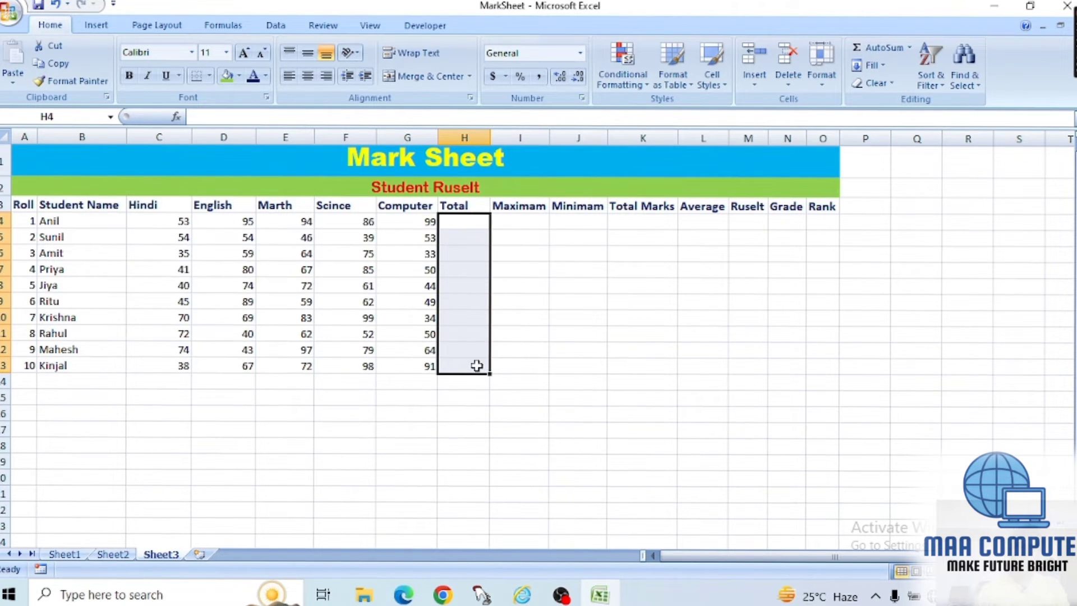
click(443, 434)
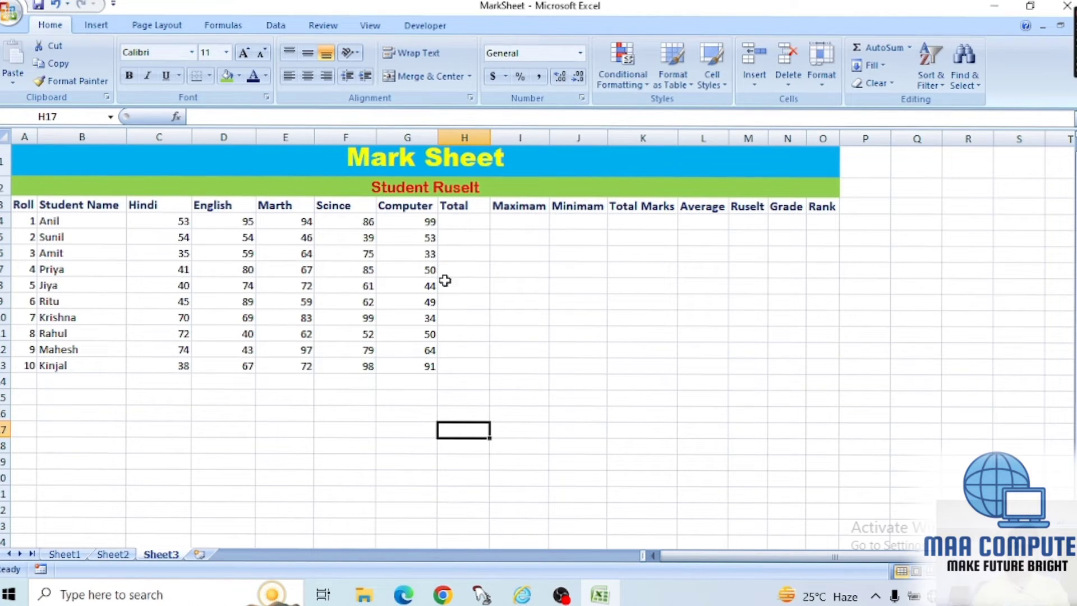
- AutoSum row 4 into H4 as =SUM(C4:G4) and fill it down to H13
click(457, 222)
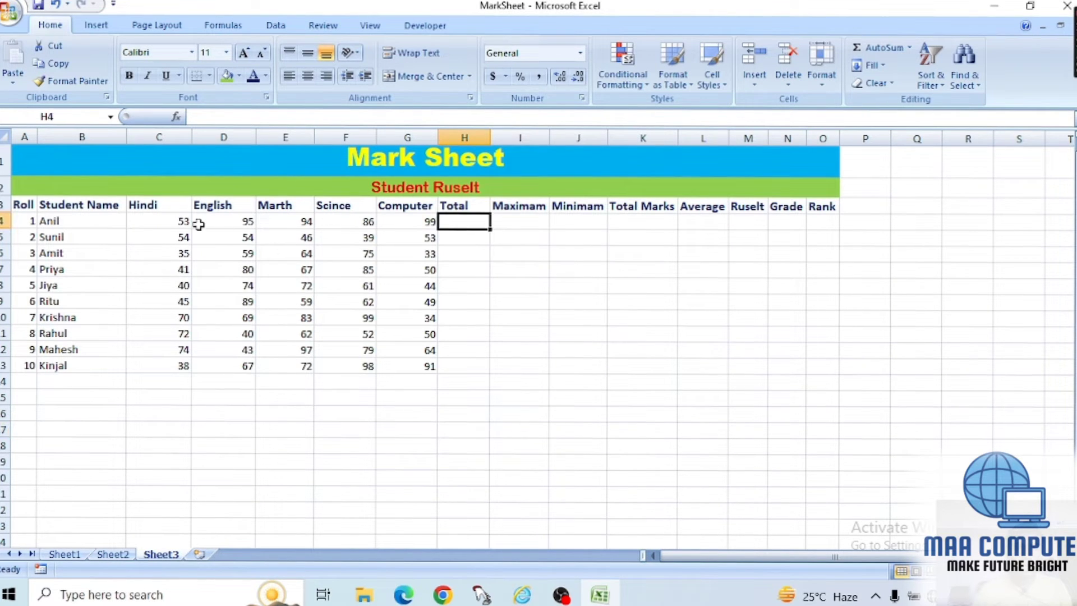
mouse_move(178, 221)
mouse_down()
mouse_move(403, 209)
mouse_move(454, 223)
mouse_up()
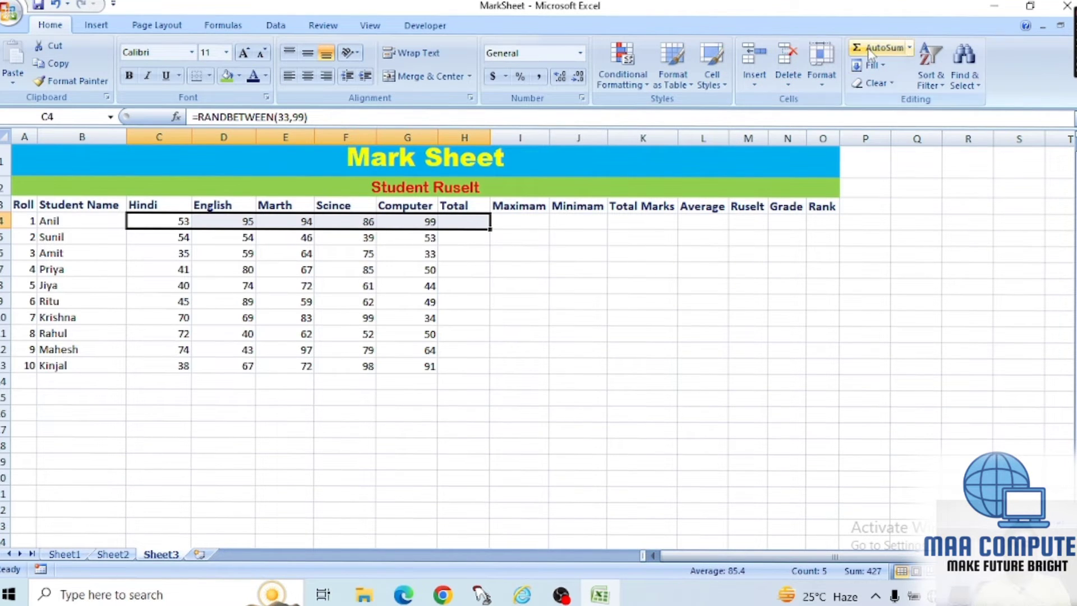
click(869, 53)
click(493, 284)
click(489, 224)
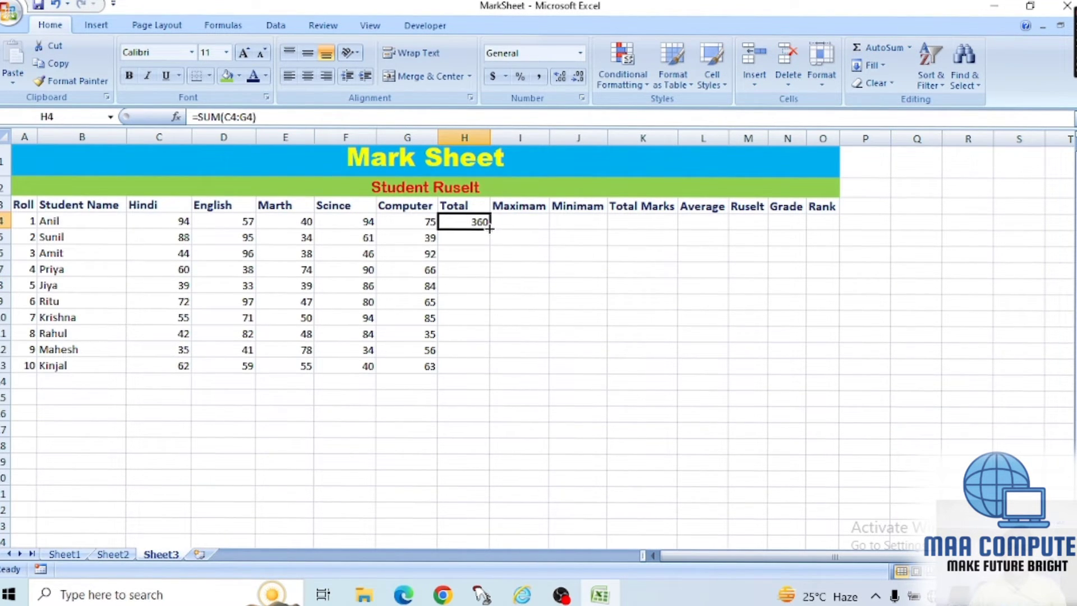
drag(489, 228, 489, 228)
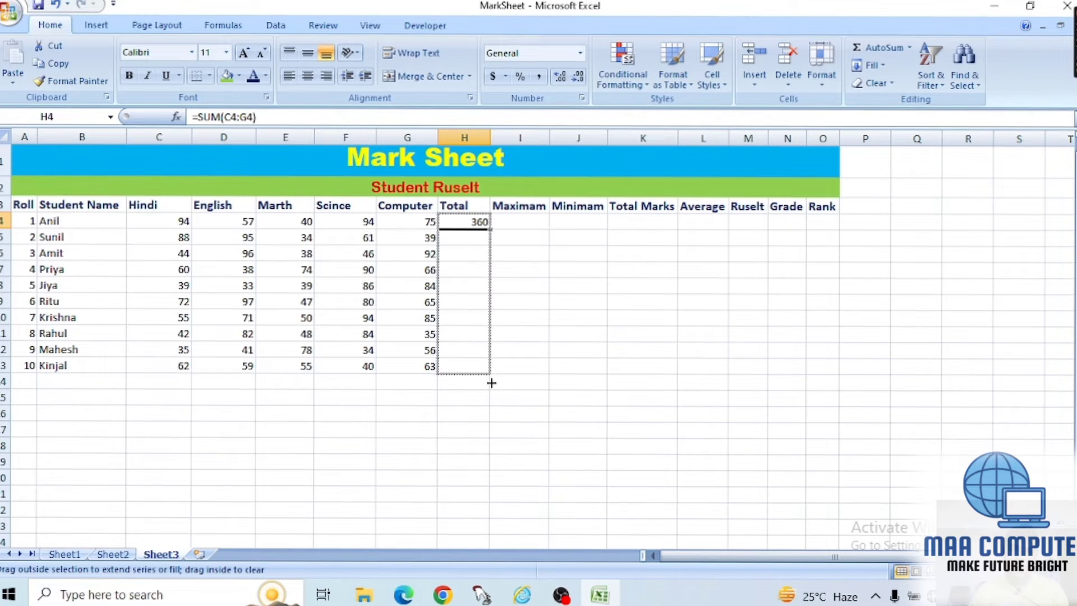
drag(489, 229, 491, 375)
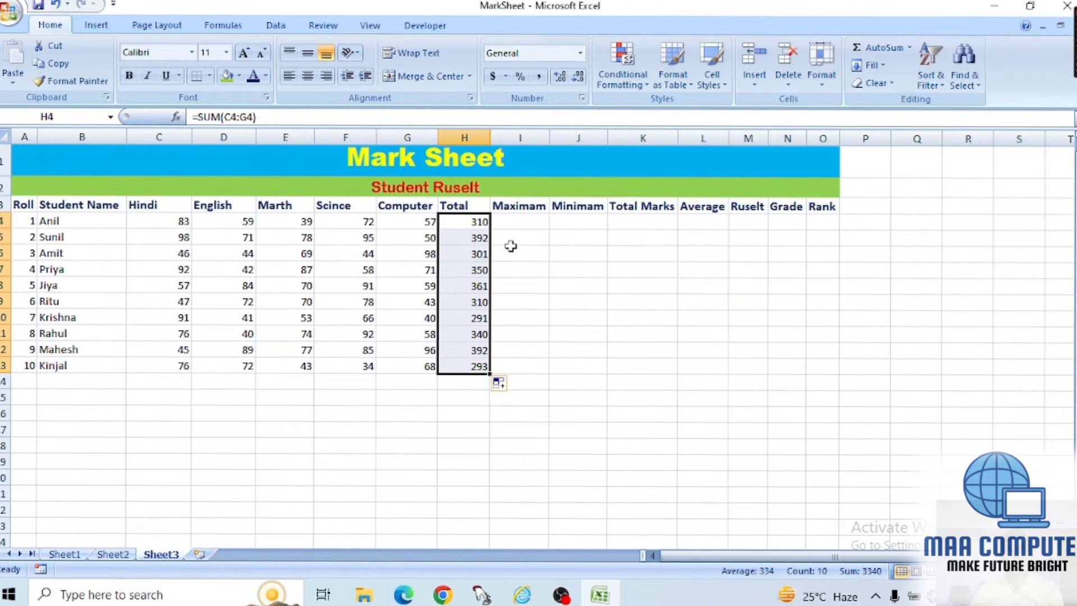
click(532, 219)
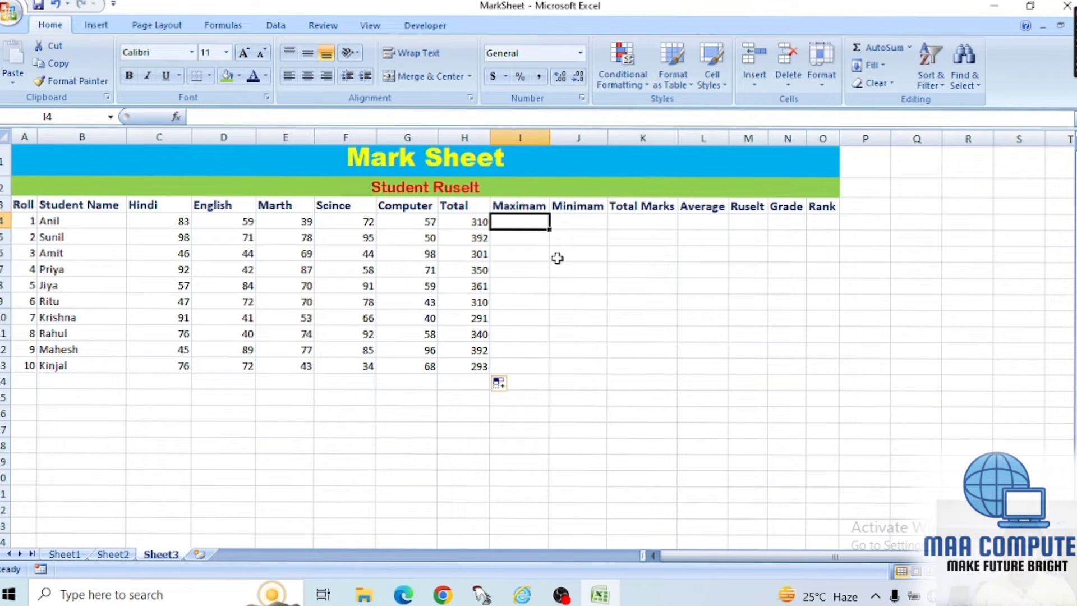
- Enter =MAX(C4:G4) in I4 and fill it down to I13
text(=)
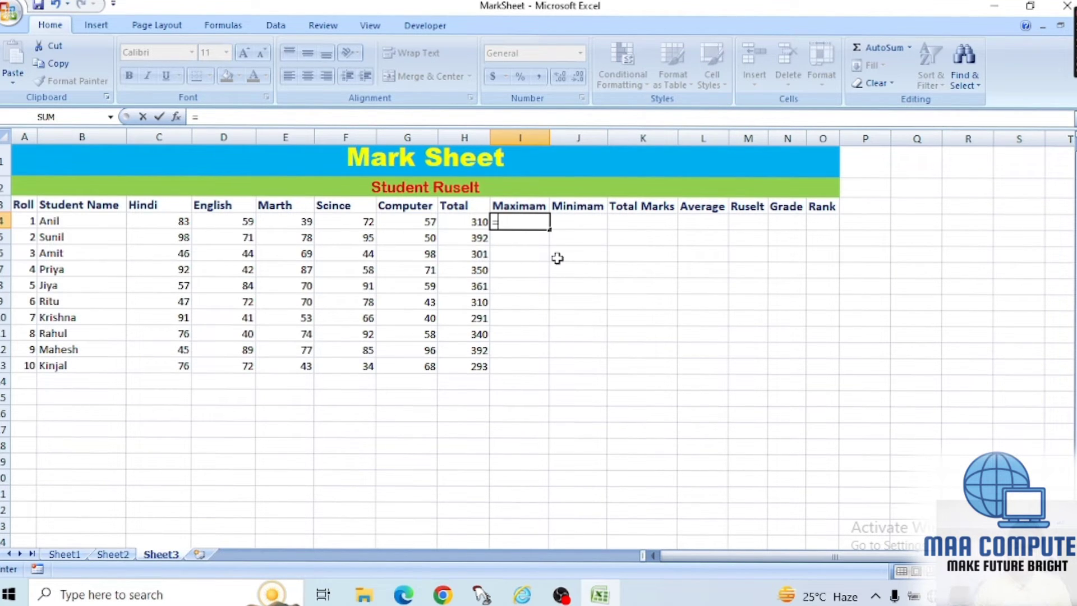
text(()
key(BackSpace)
text(max)
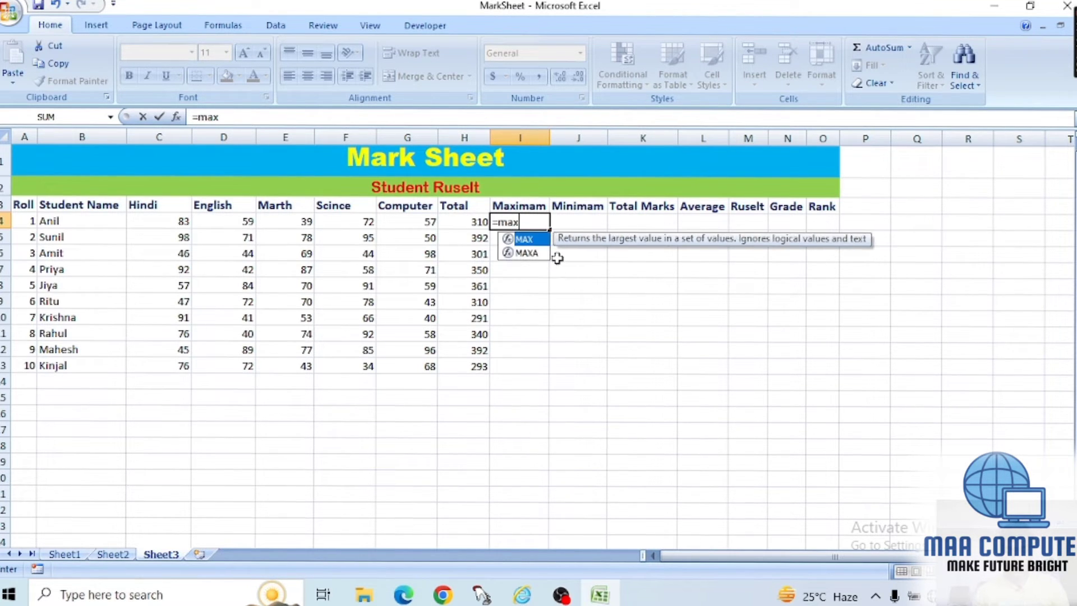
text(()
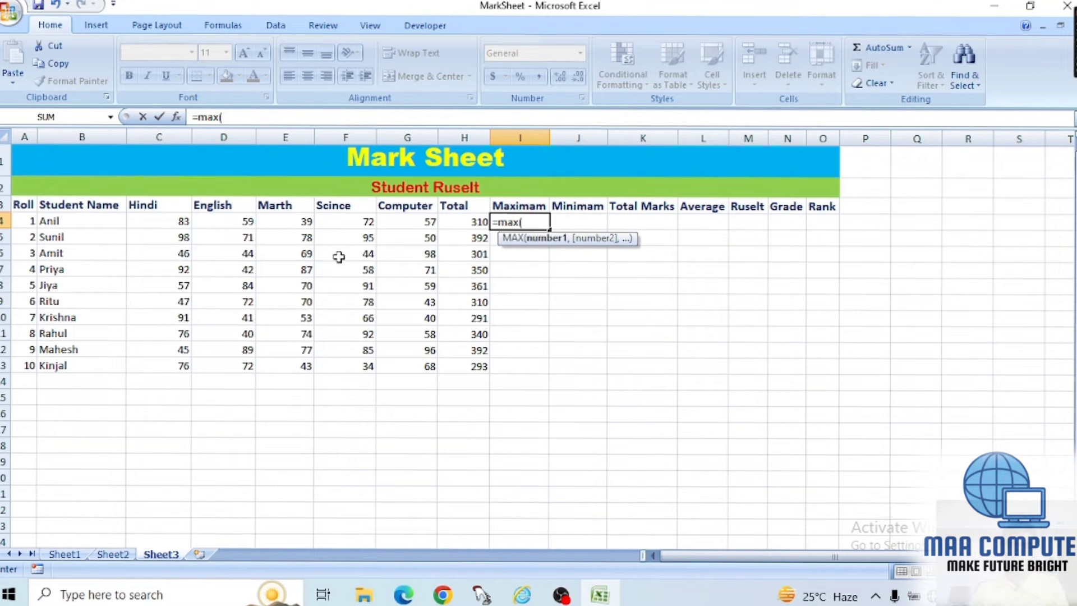
click(172, 224)
drag(172, 224, 420, 226)
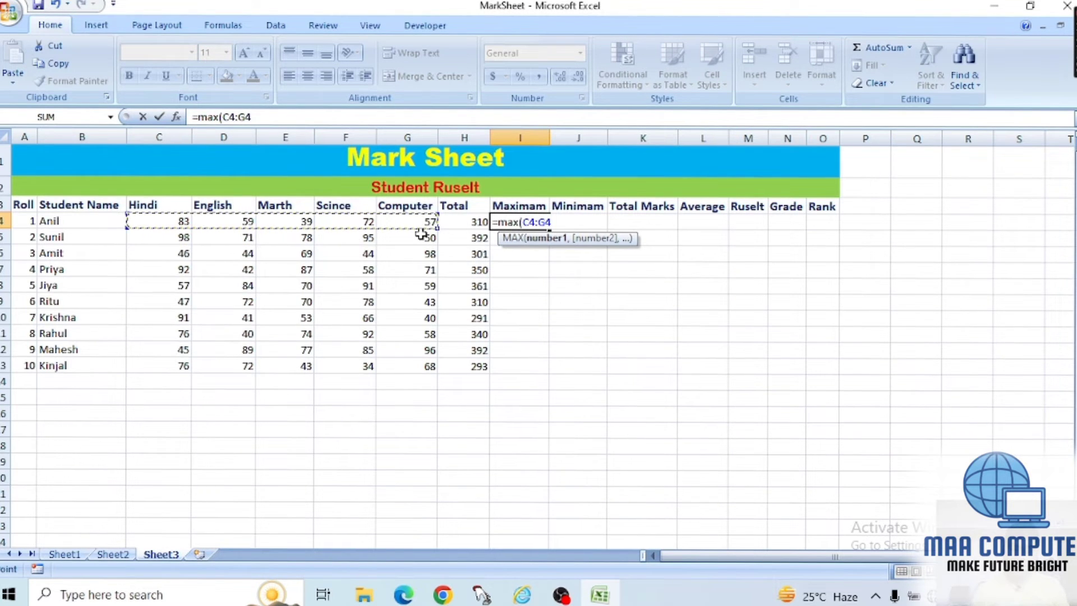
text())
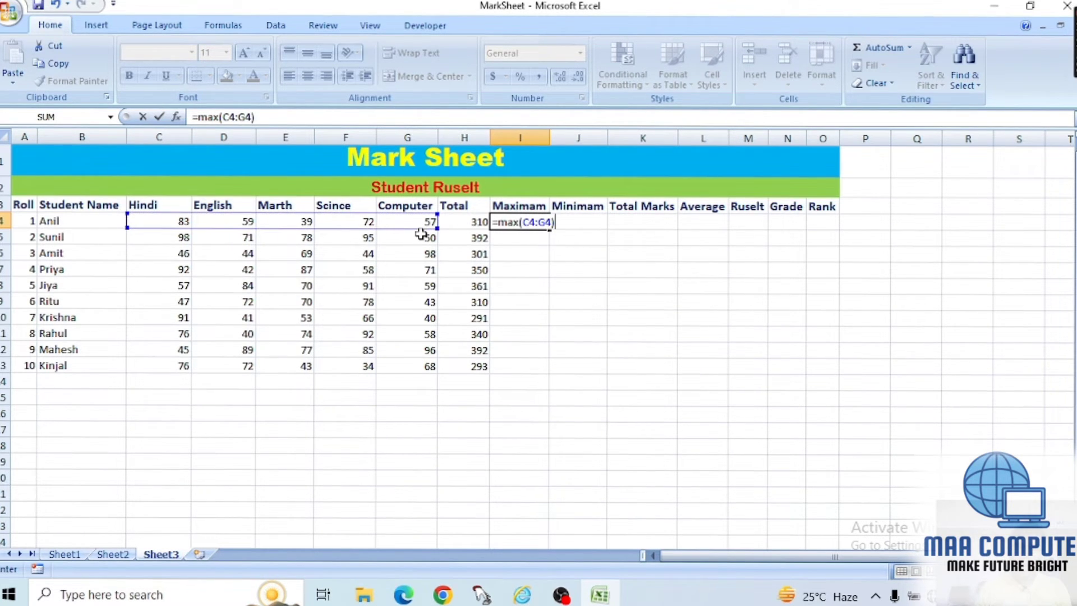
key(Return)
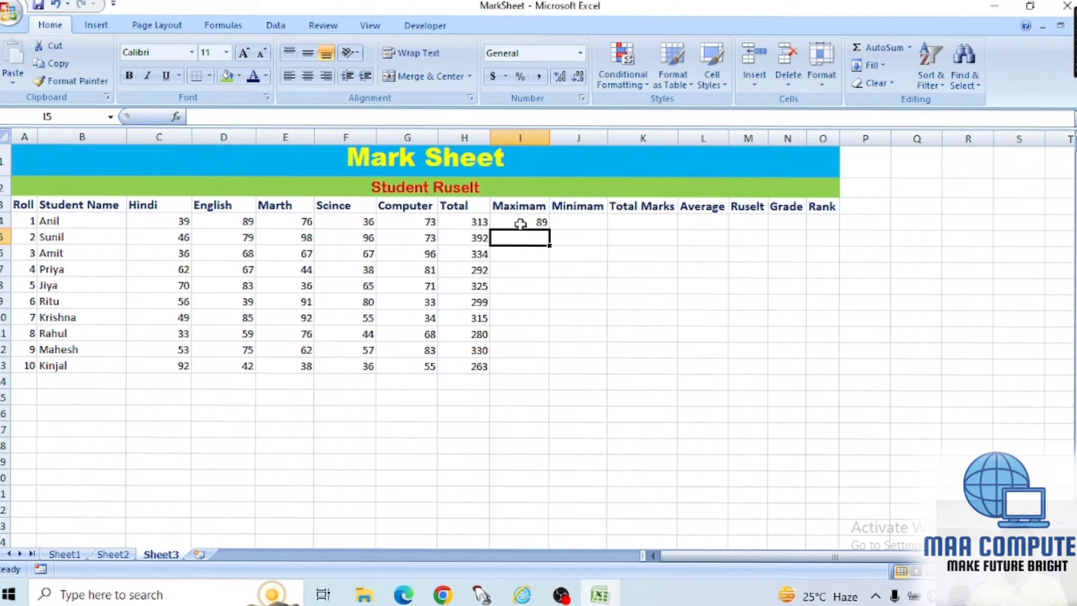
click(521, 224)
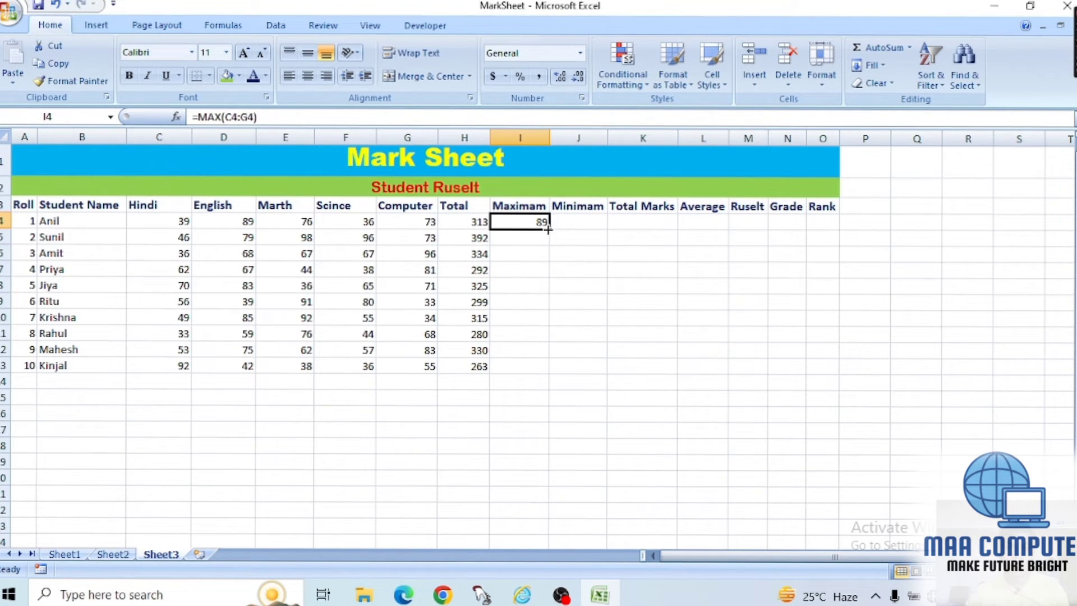
drag(553, 230, 553, 377)
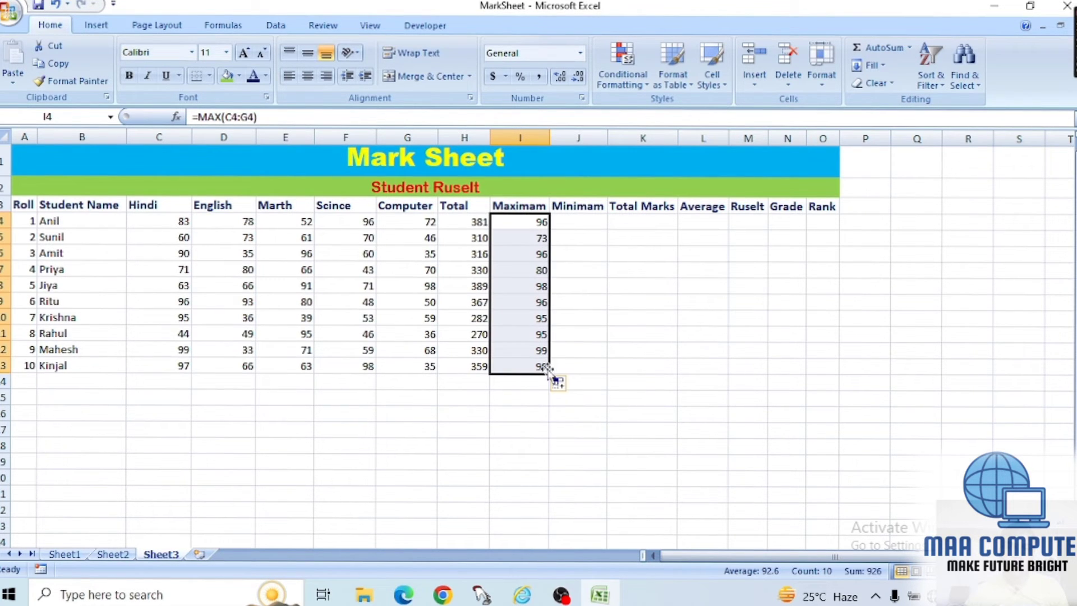
click(582, 224)
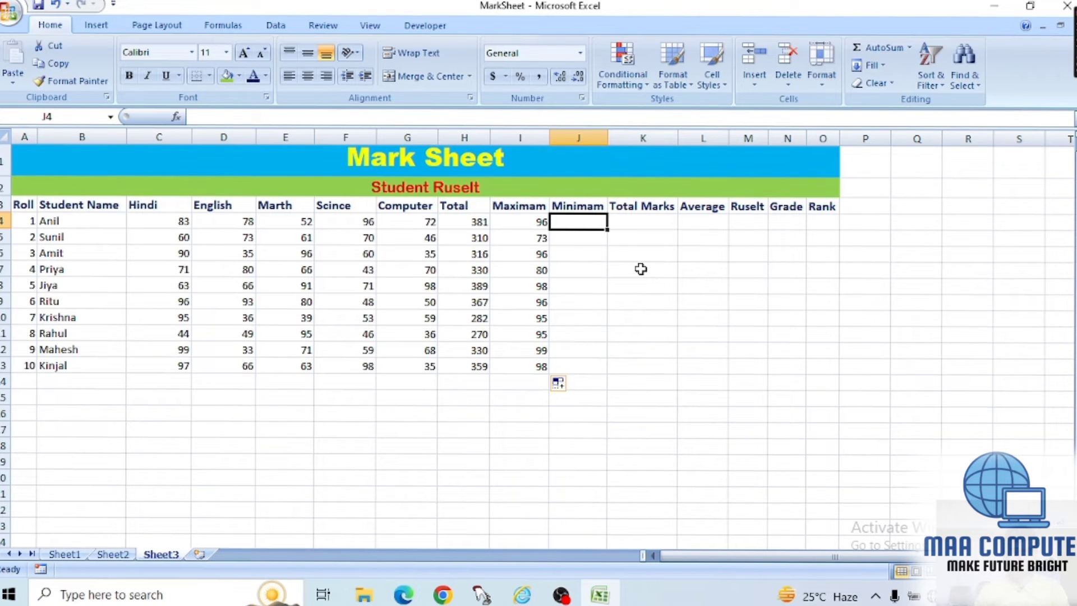
- Enter =MIN(C4:G4) in J4 and fill it down to J13
text(=)
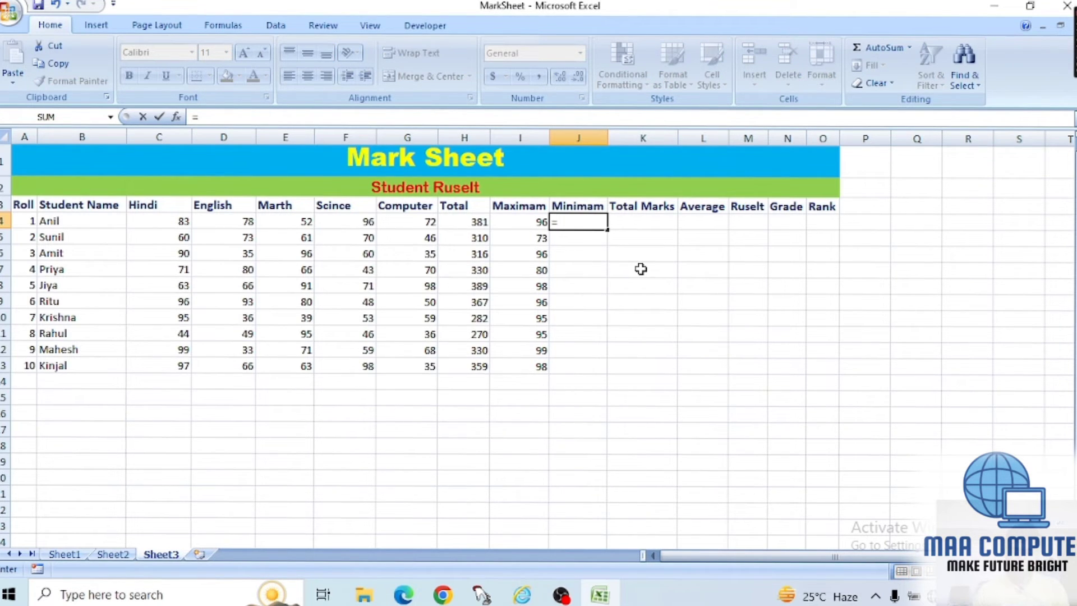
text(min)
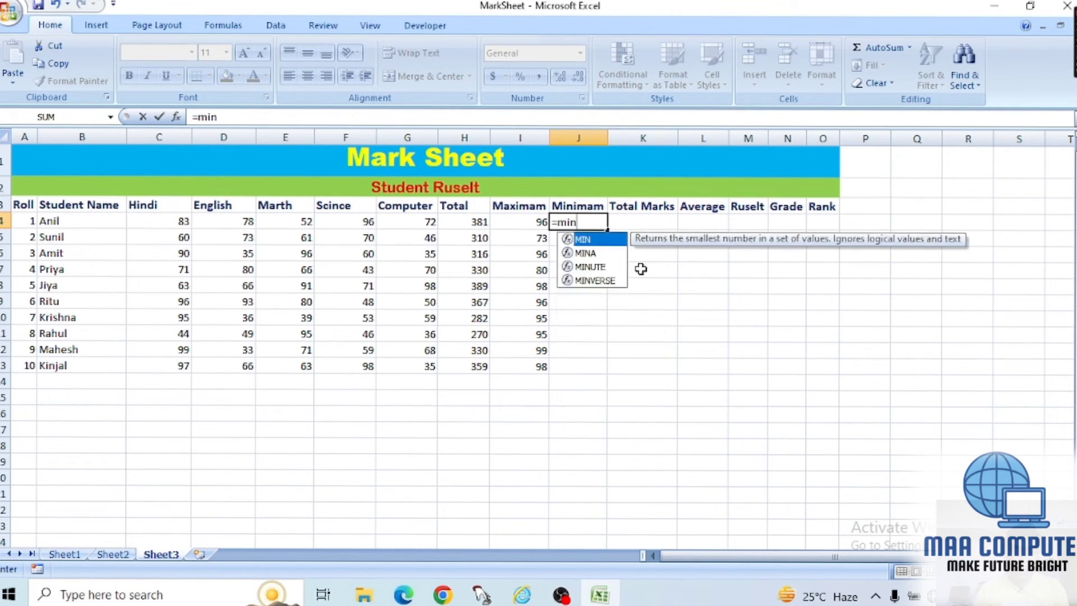
text(()
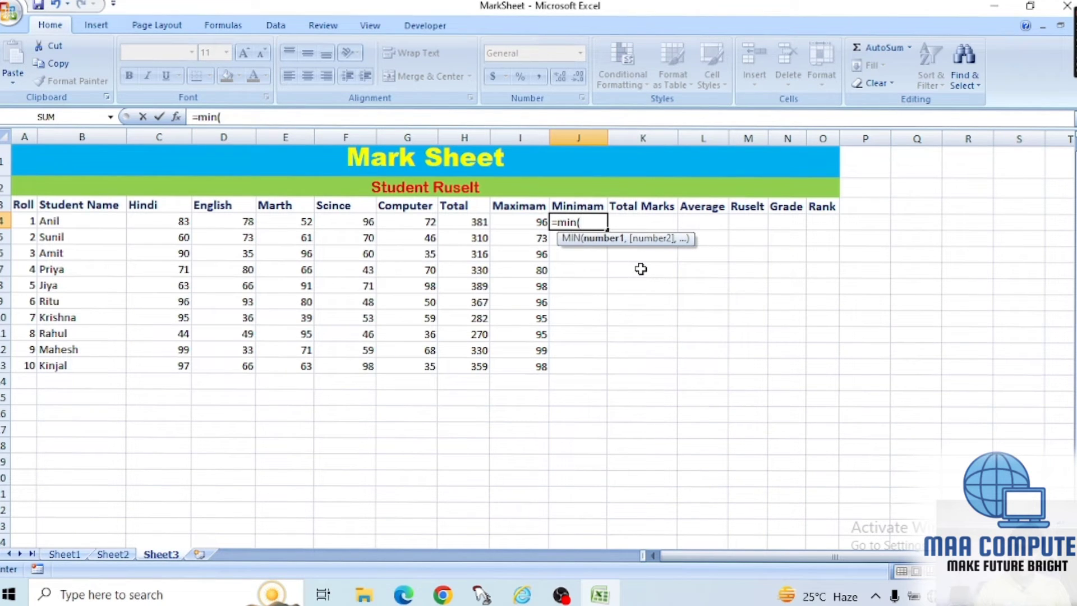
drag(180, 222, 439, 227)
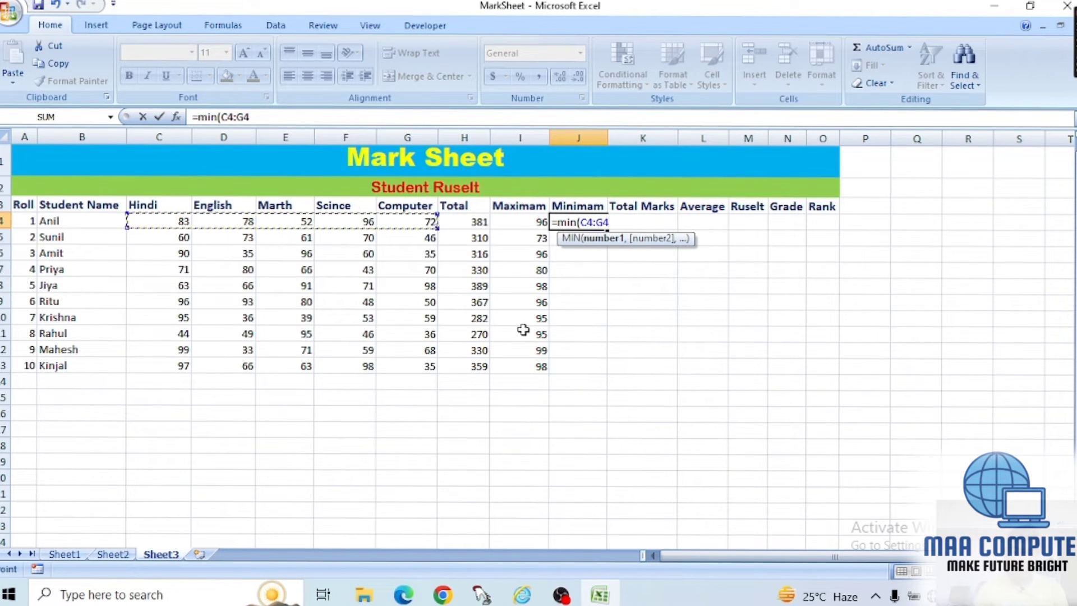
text())
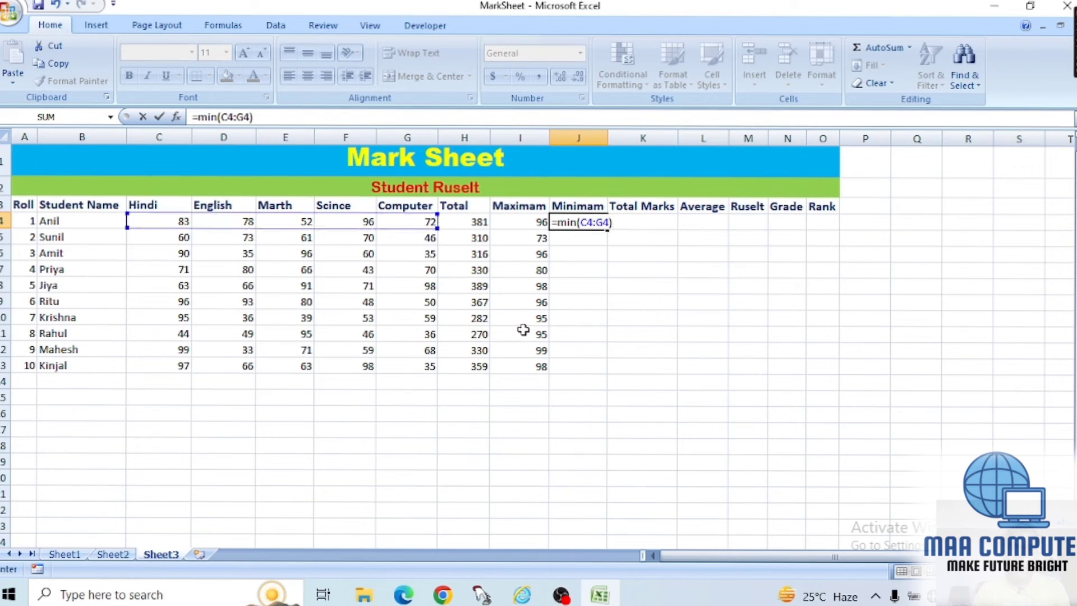
key(Return)
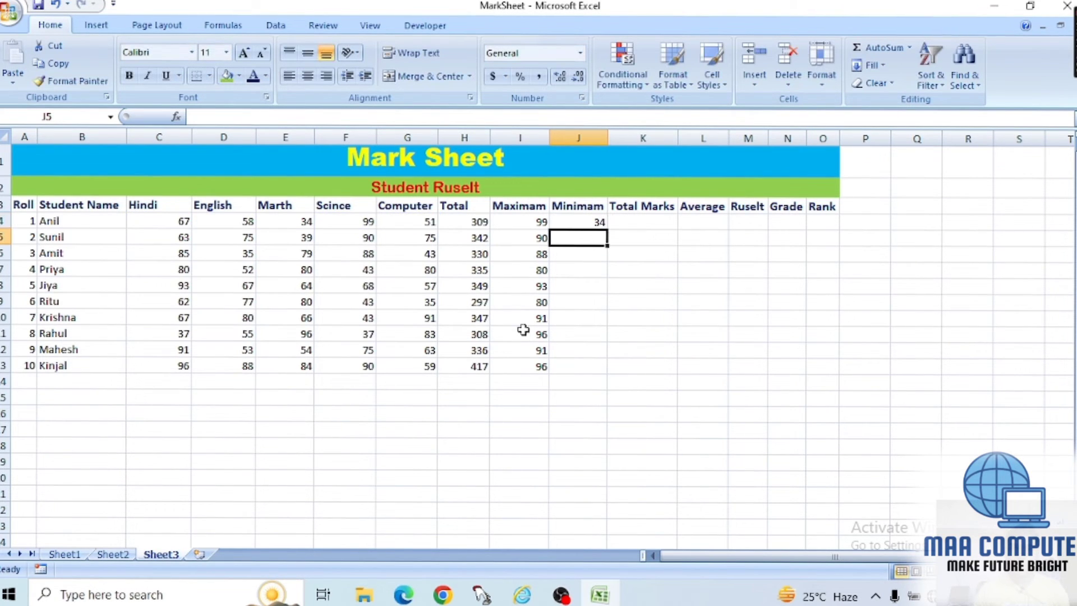
click(577, 220)
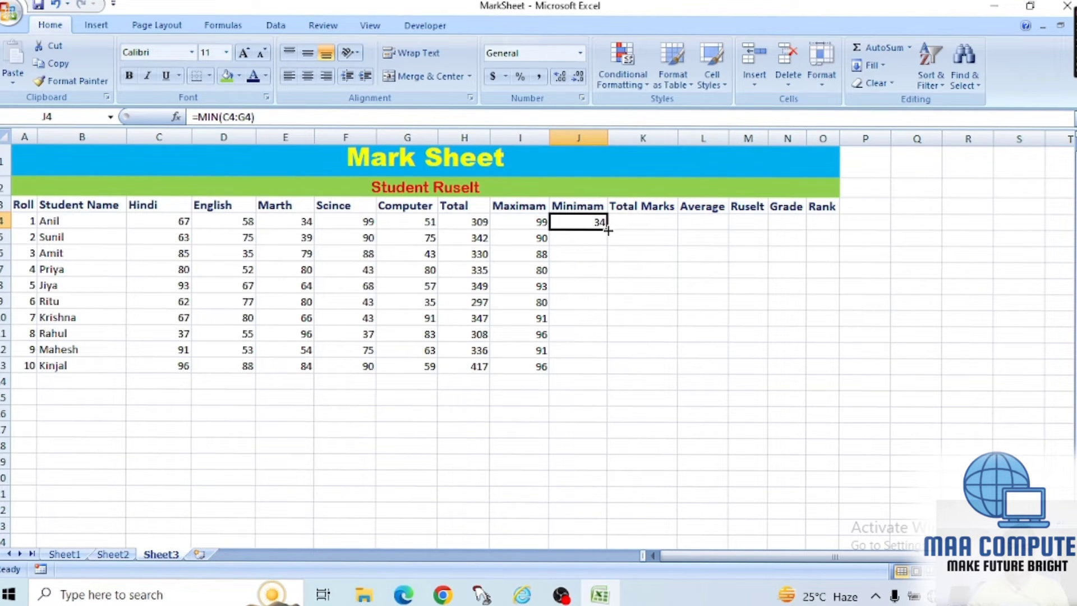
drag(607, 229, 604, 375)
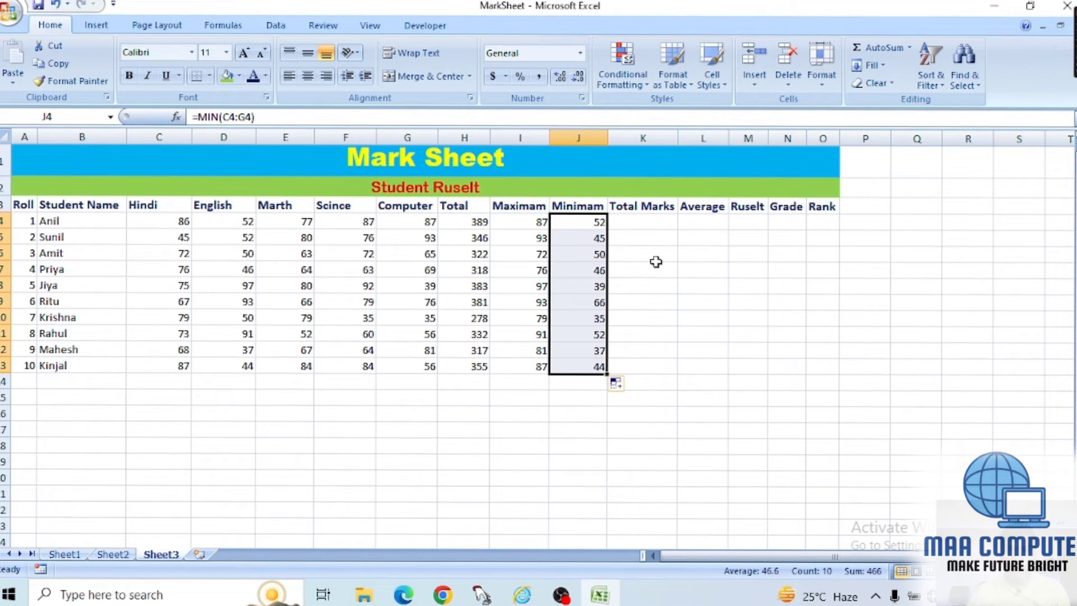
click(651, 228)
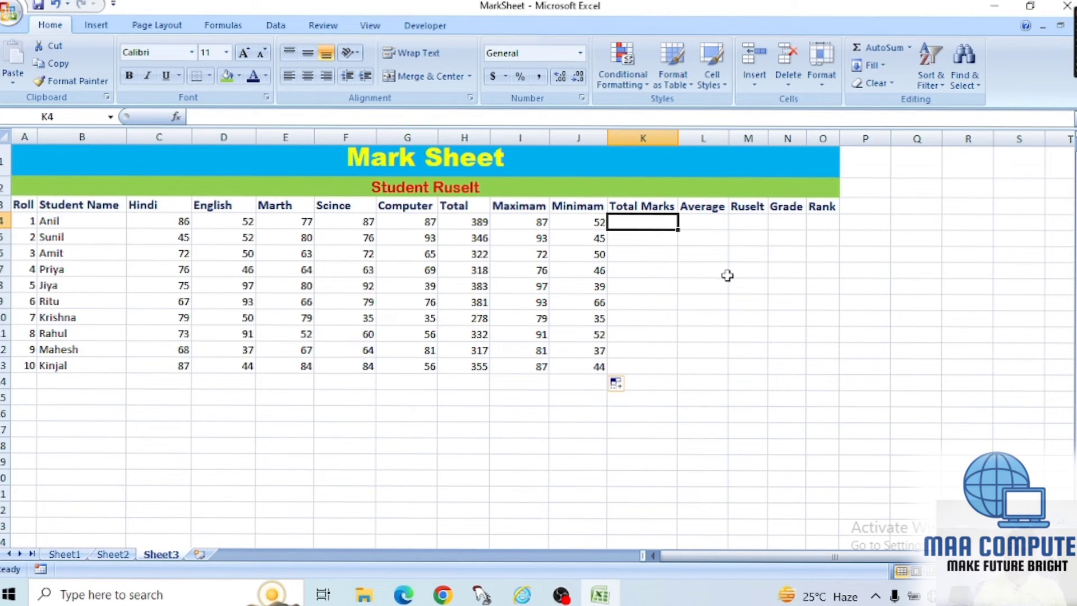
- Enter 500 in K4 and fill it down through K13
text(5)
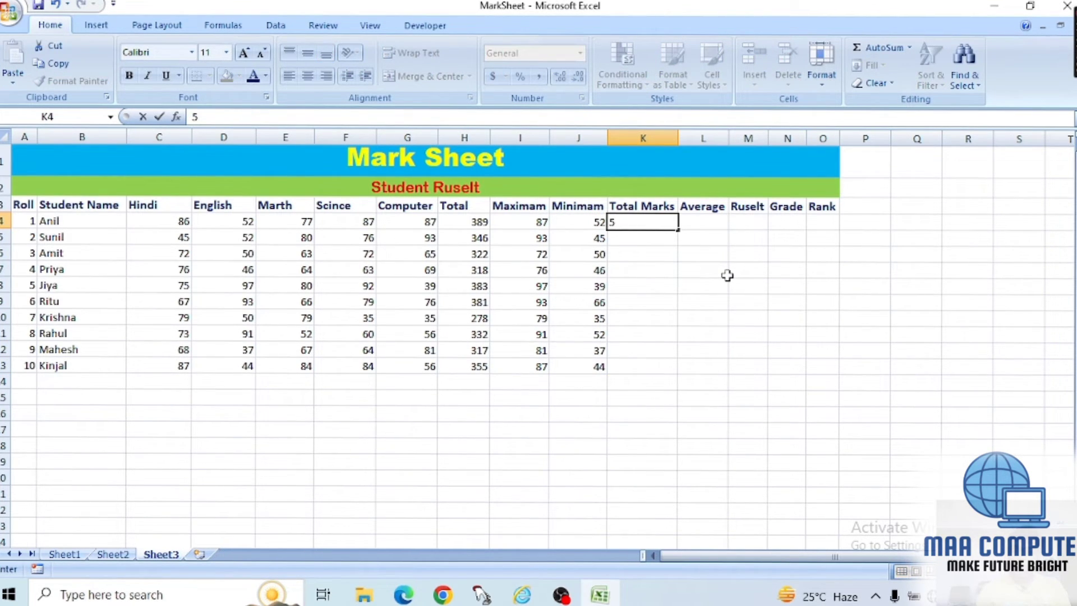
text(0)
text(0)
key(ctrl+Return)
drag(679, 228, 671, 381)
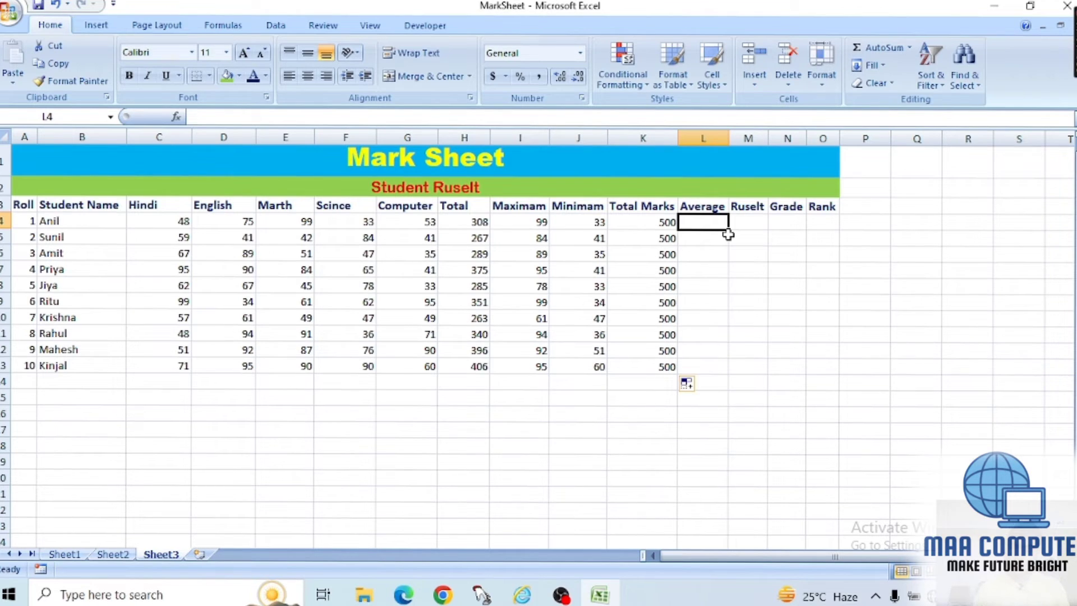
- Enter =H4/K4 in L4, format it as a percentage and fill it down to L13
text(=)
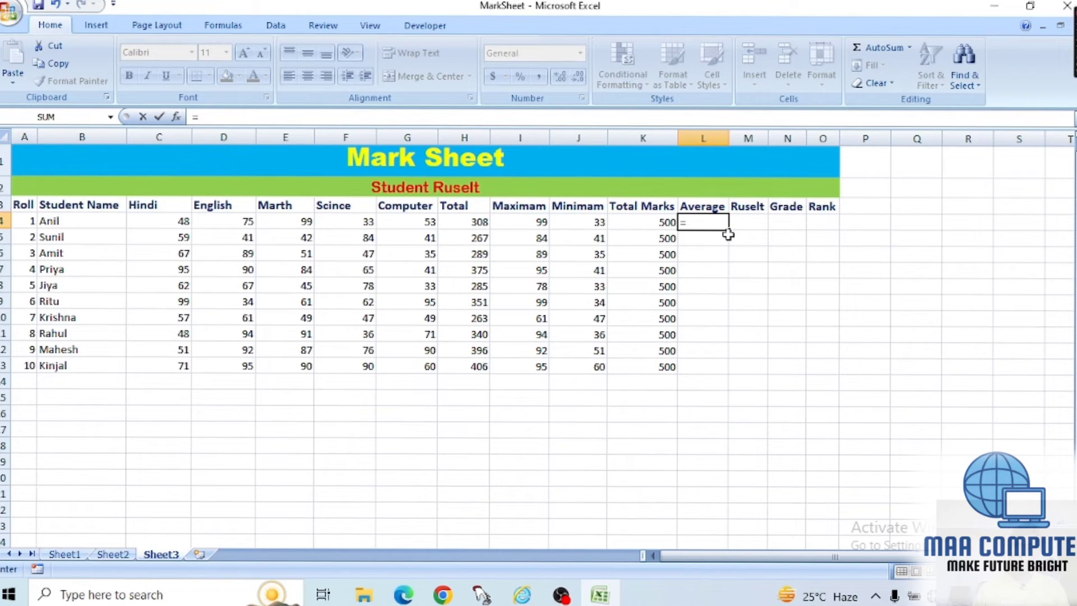
click(474, 222)
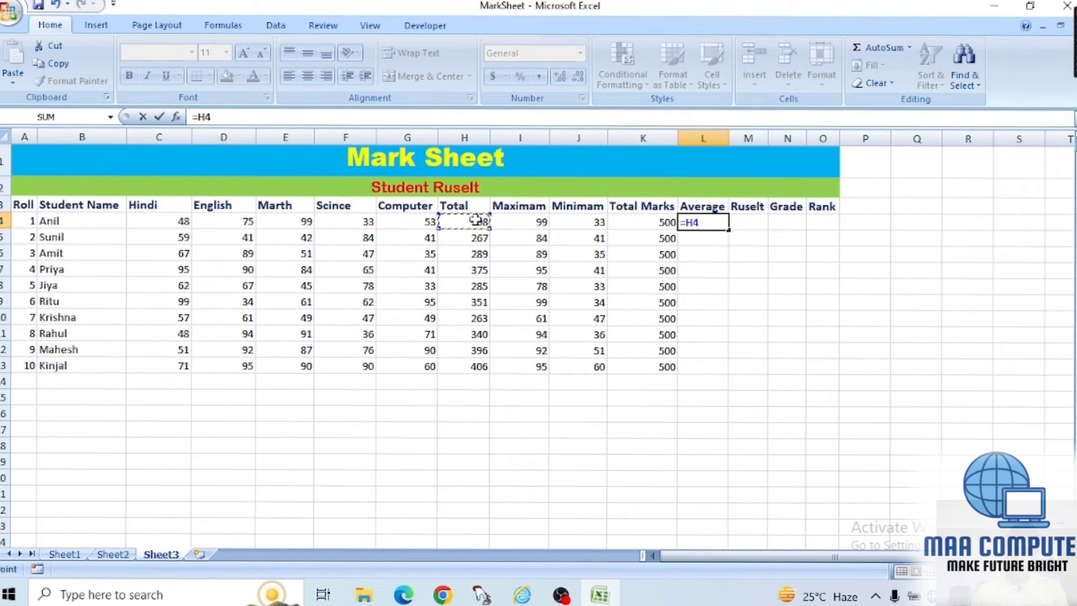
text(/)
click(657, 222)
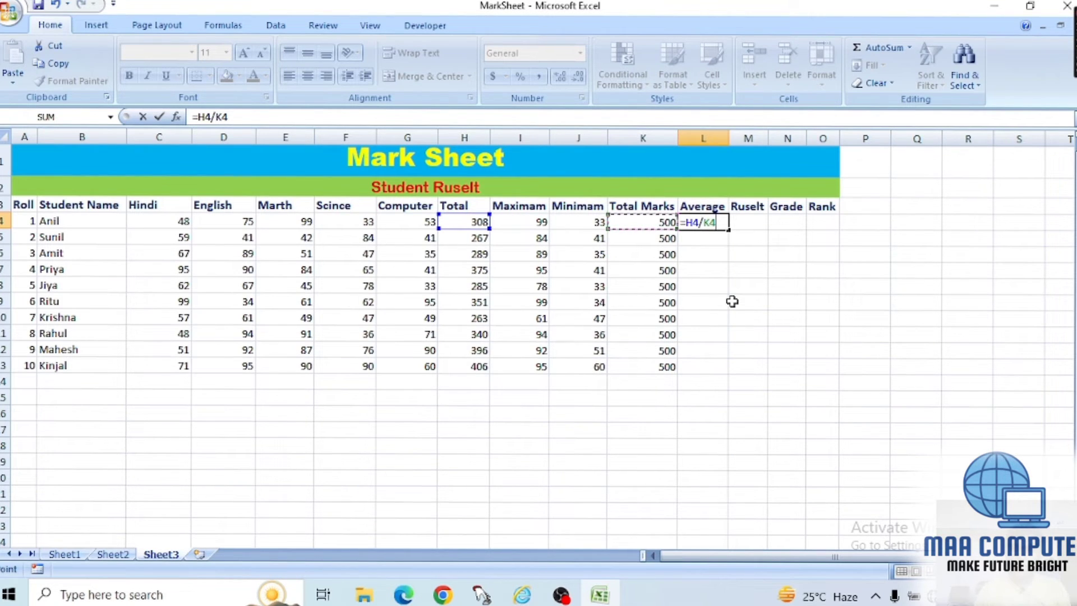
key(Return)
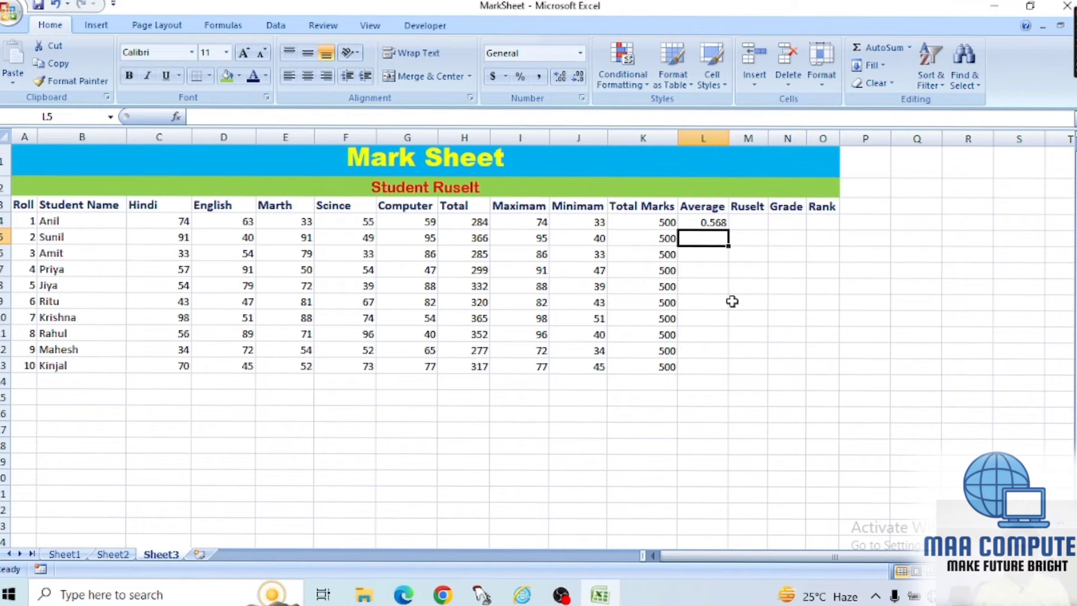
click(726, 222)
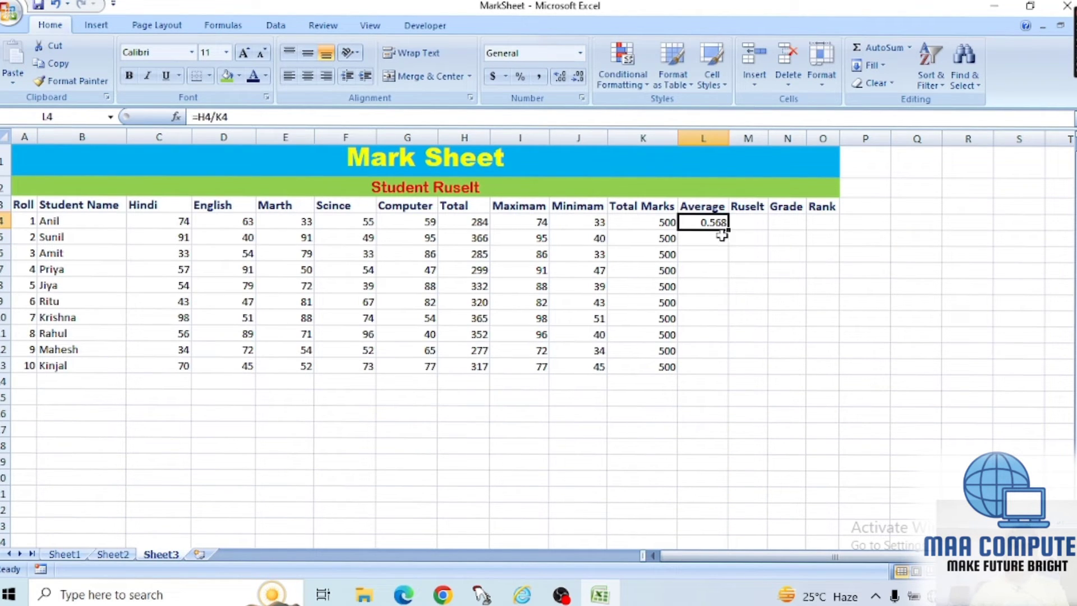
click(521, 79)
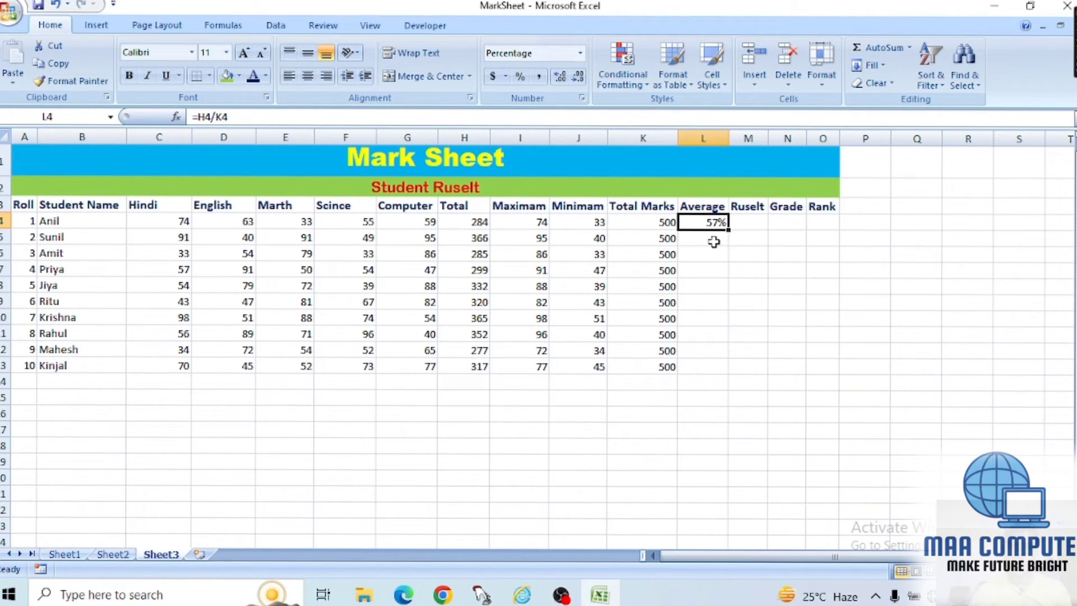
click(719, 219)
drag(729, 230, 737, 374)
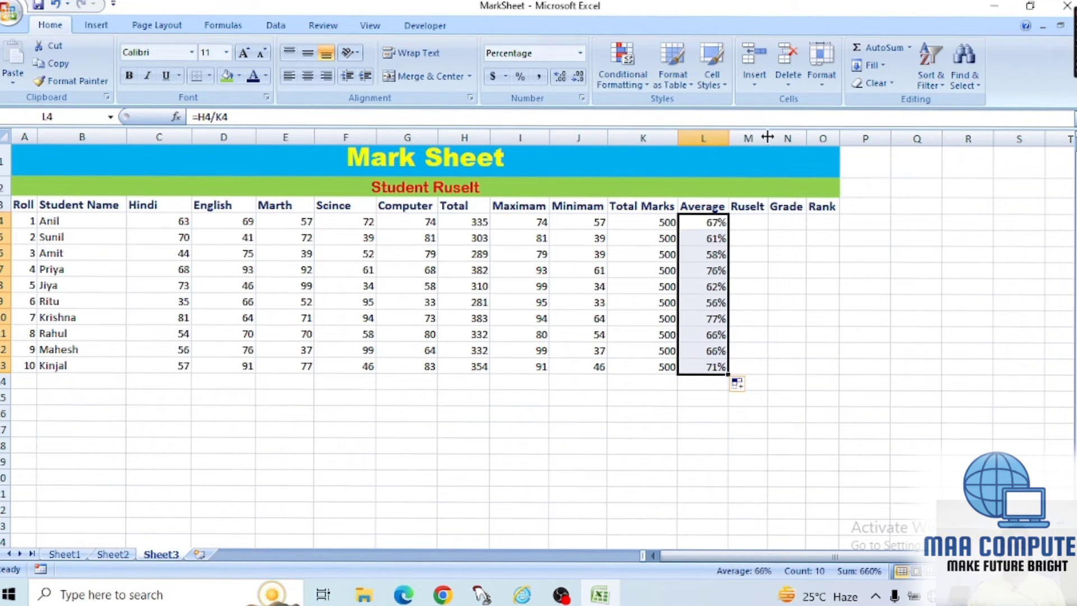
drag(769, 138, 778, 137)
- In M4 enter =IF(L4>=33%,"pass","fail") so Anil's result shows pass
click(753, 222)
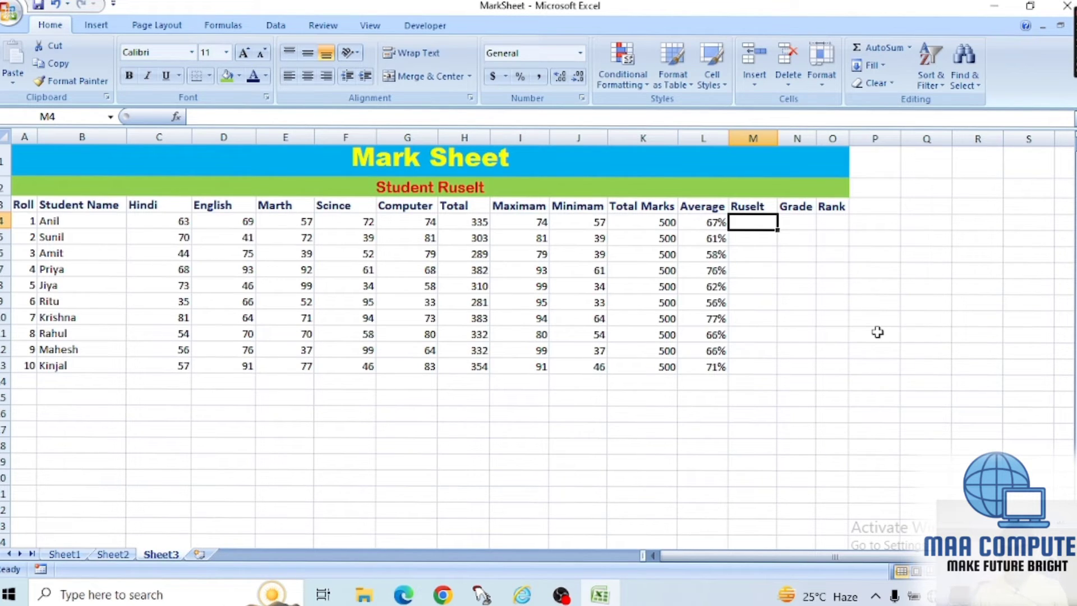
text(=)
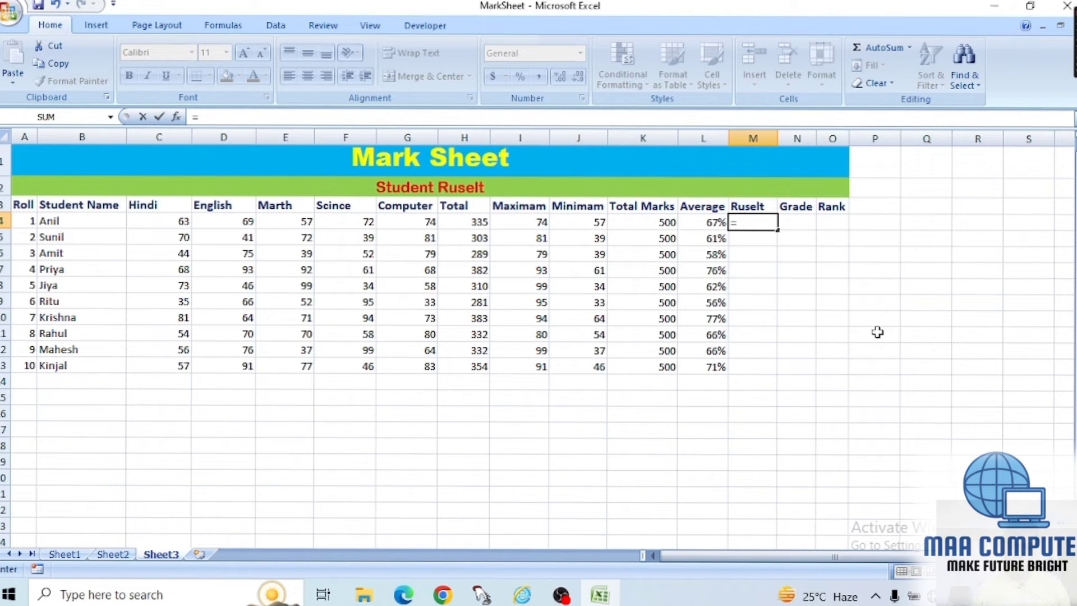
text(if)
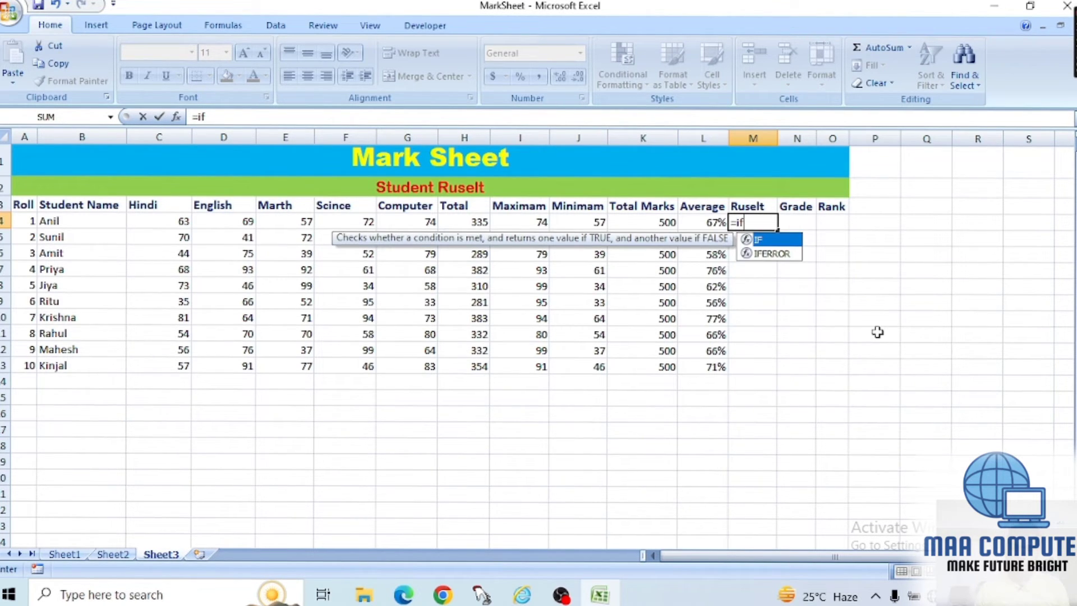
text(()
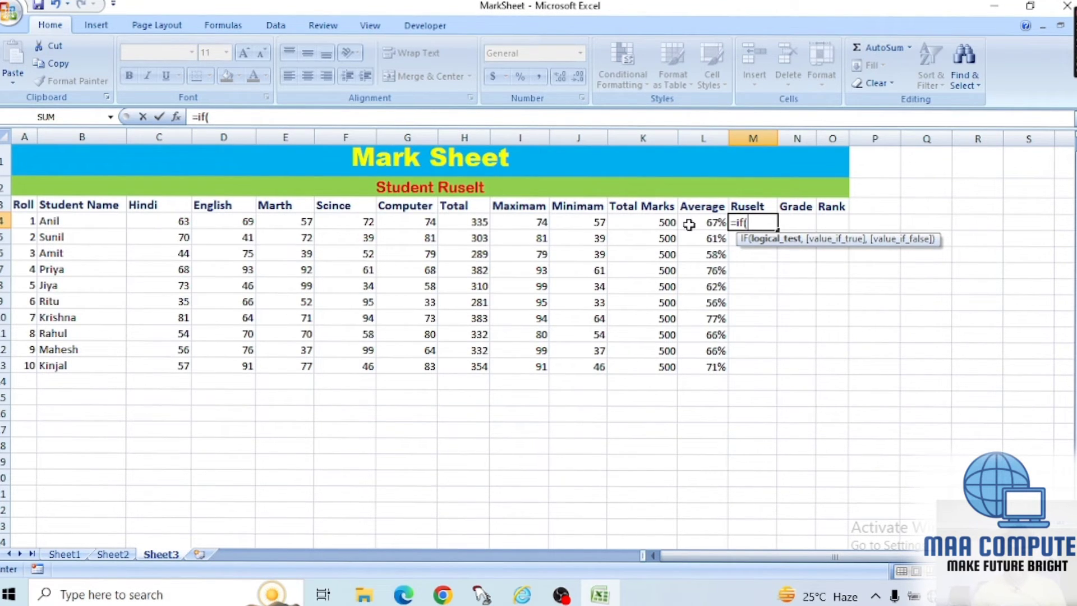
text(l4)
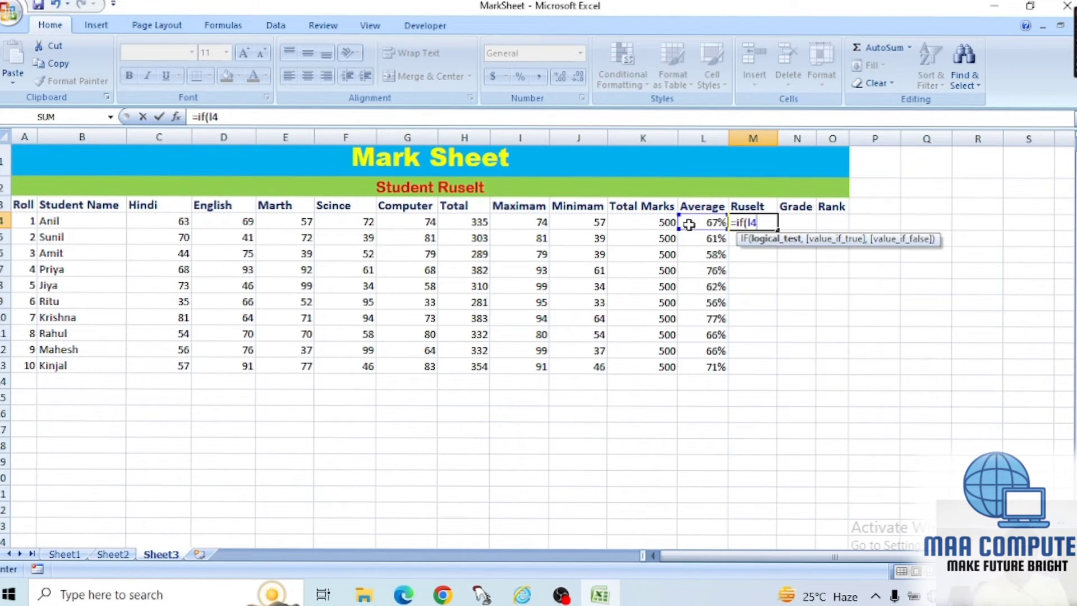
text(>)
text(+)
key(BackSpace)
text(=)
text(3)
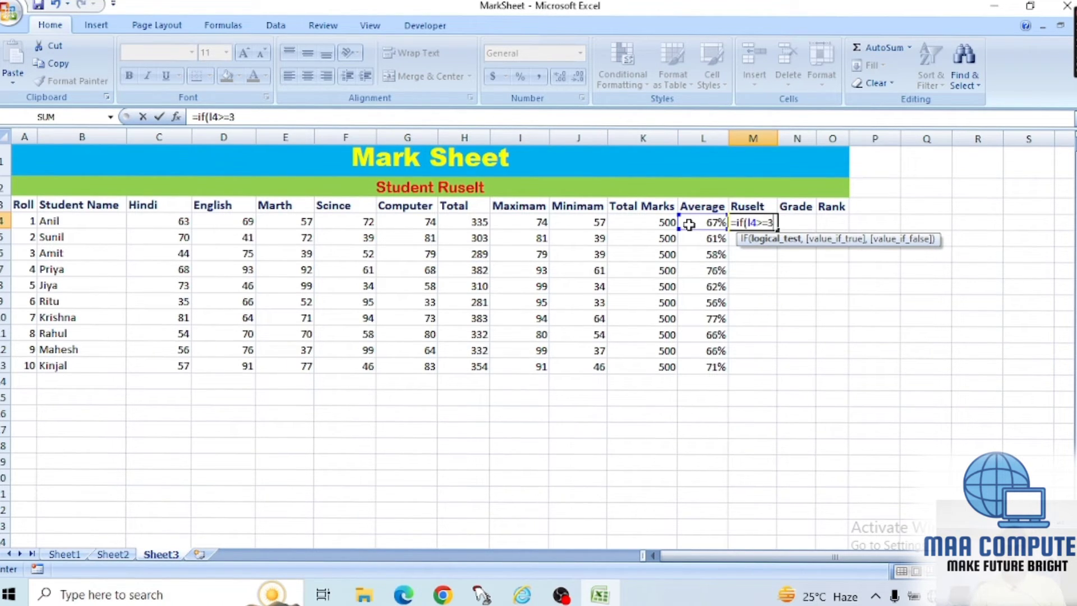
text(3)
text(%)
text(,)
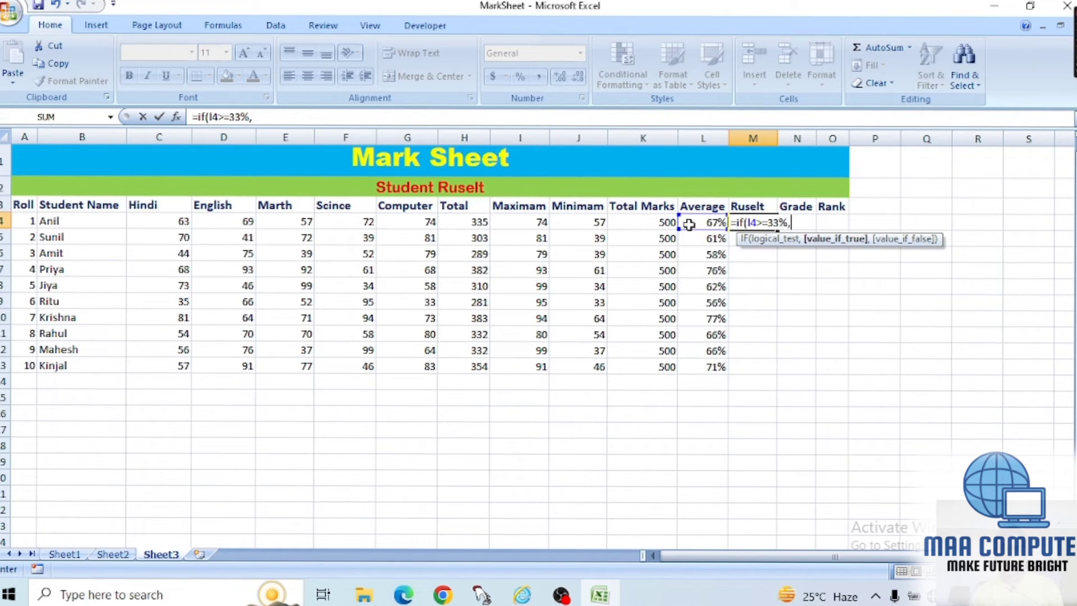
text(")
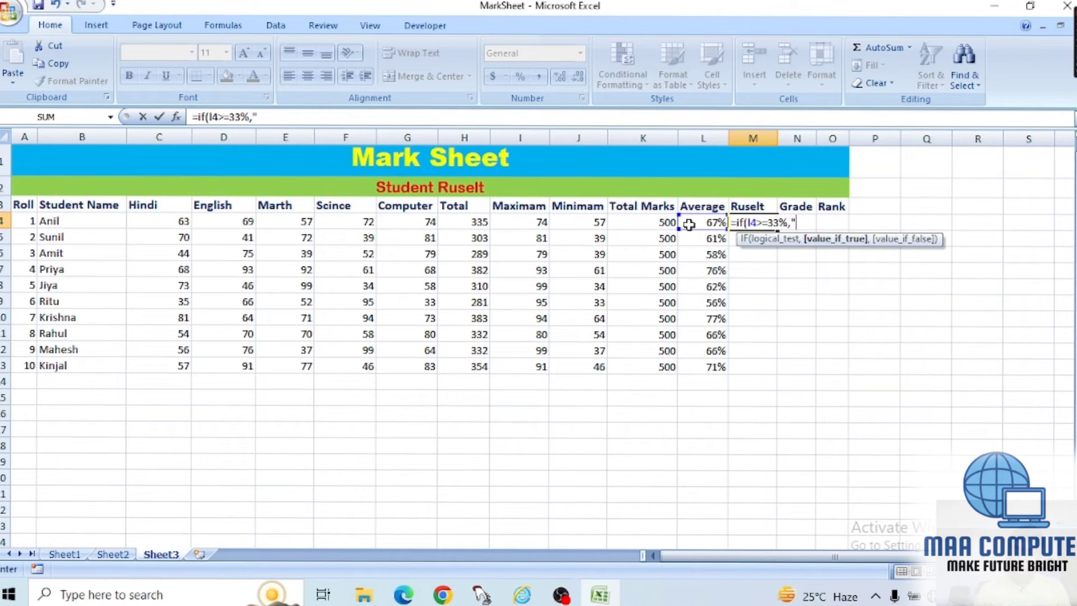
text(p)
text(a)
text(ss)
text(")
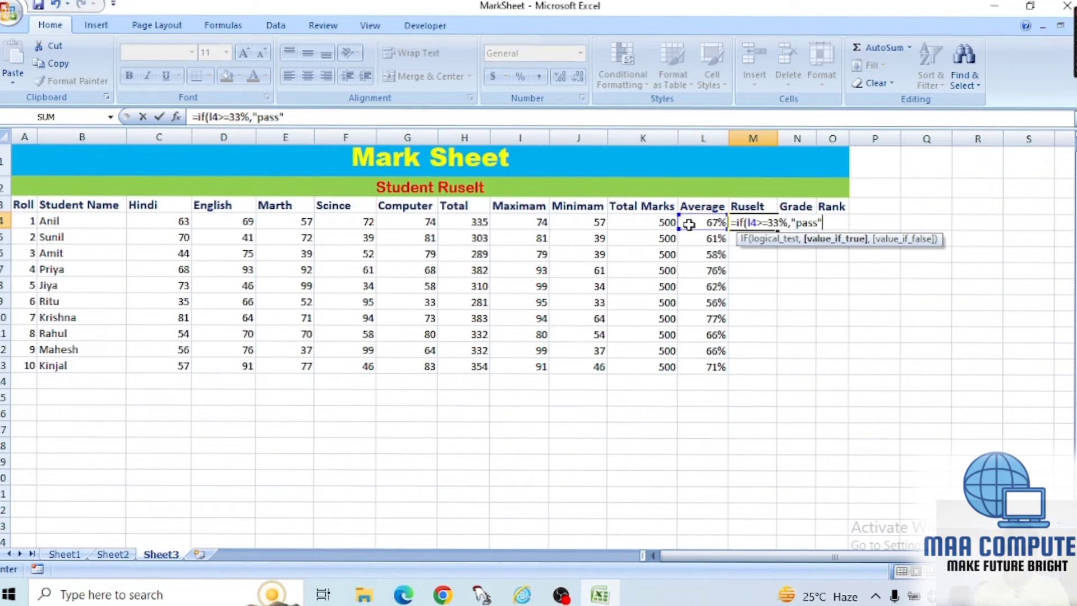
text(,)
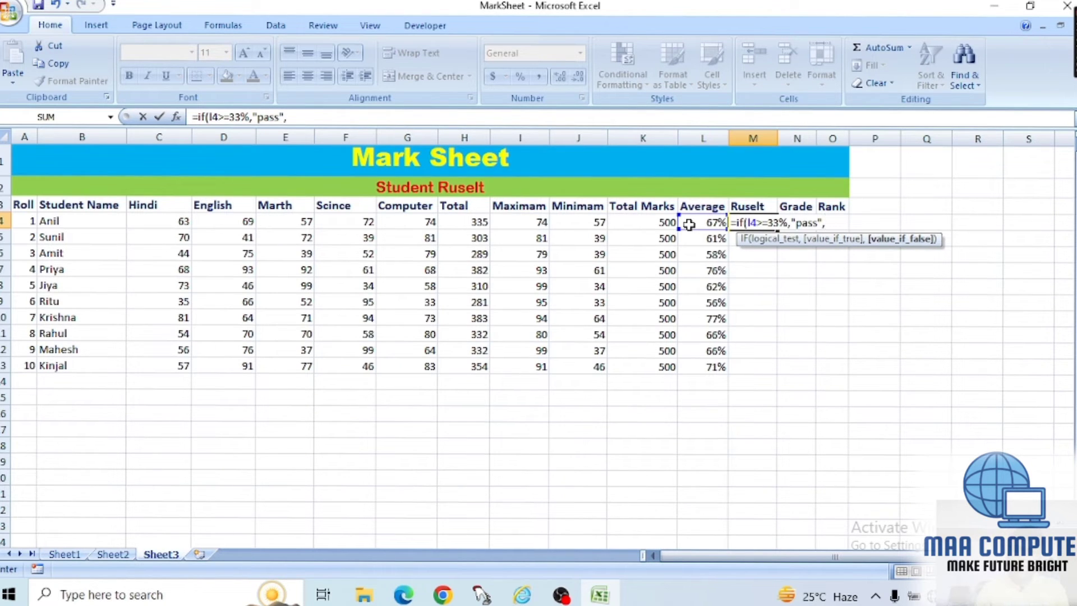
text(")
text(fai)
text(l)
text(")
text())
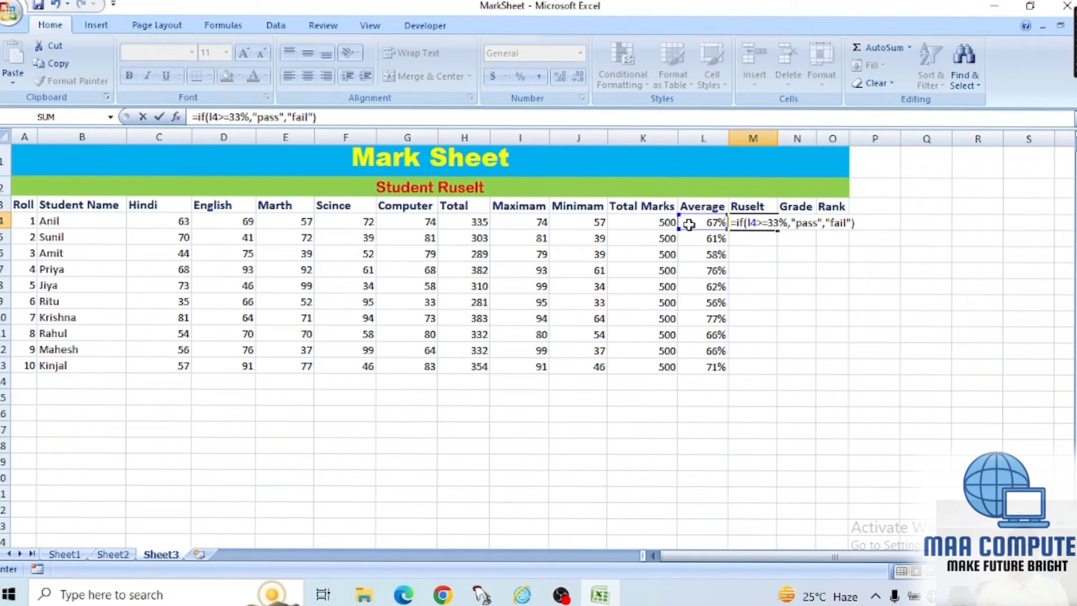
key(Return)
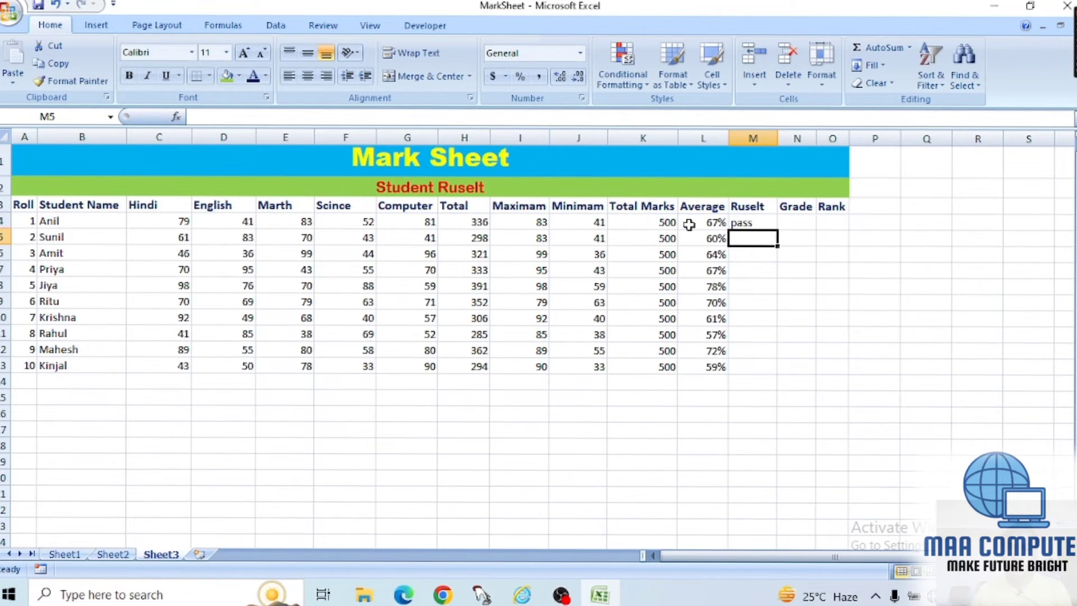
- Fill the pass/fail formula from M4 down to M13 for all ten students
click(773, 222)
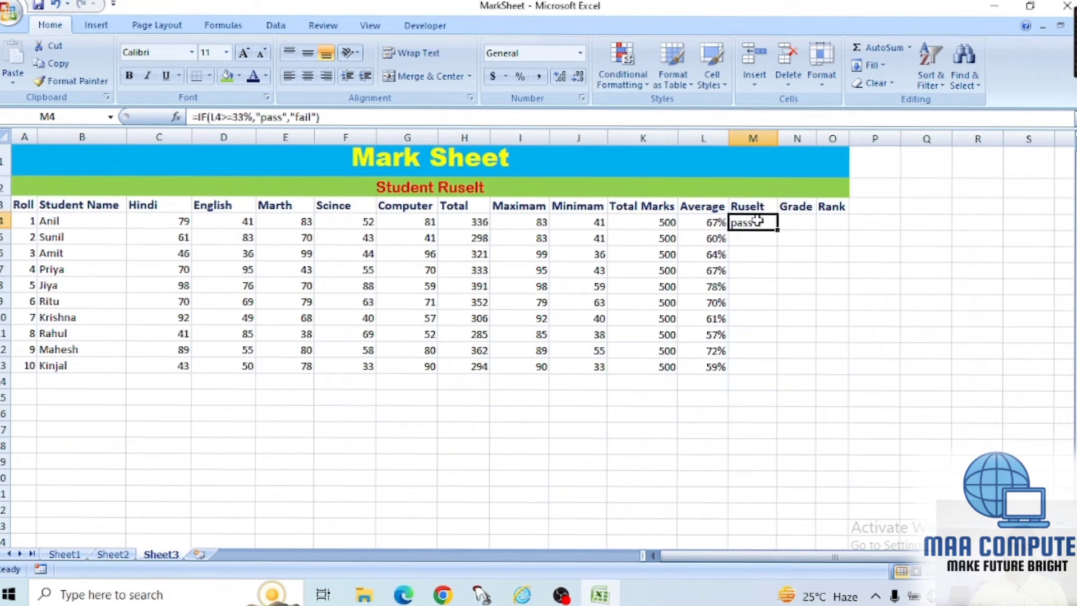
drag(777, 231, 779, 375)
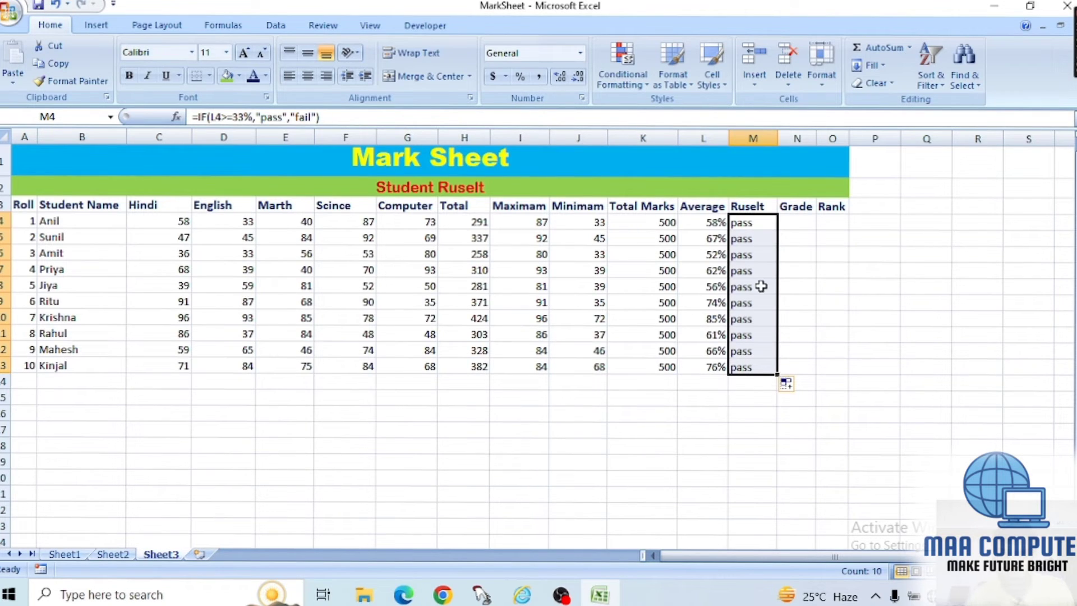
click(798, 224)
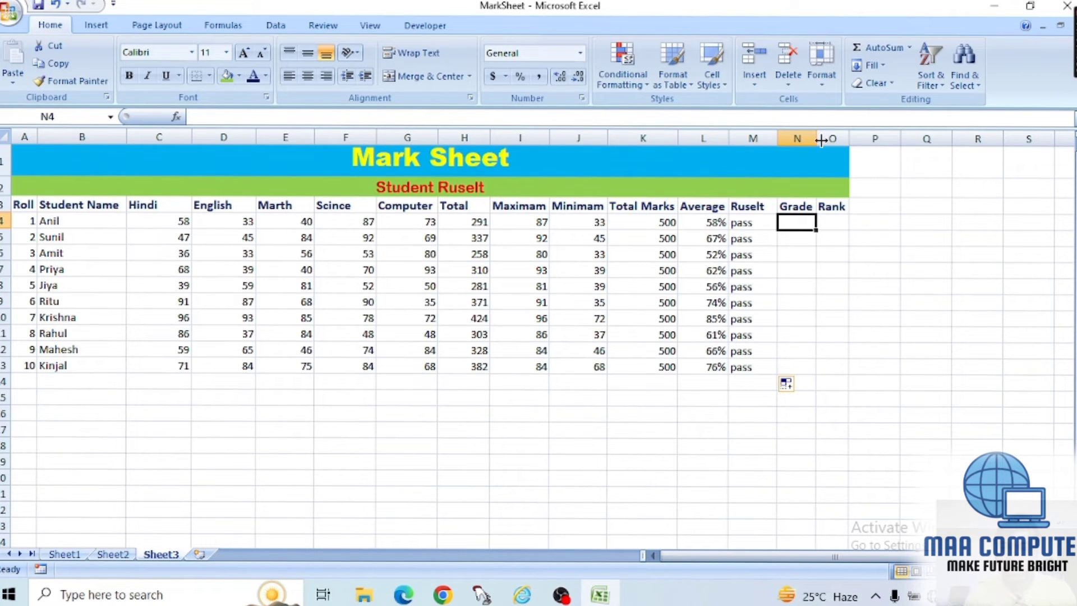
- Widen the Grade column and begin N4's formula as =if(l4>=80%,"A",if(l4>=
drag(821, 141, 835, 145)
text(=)
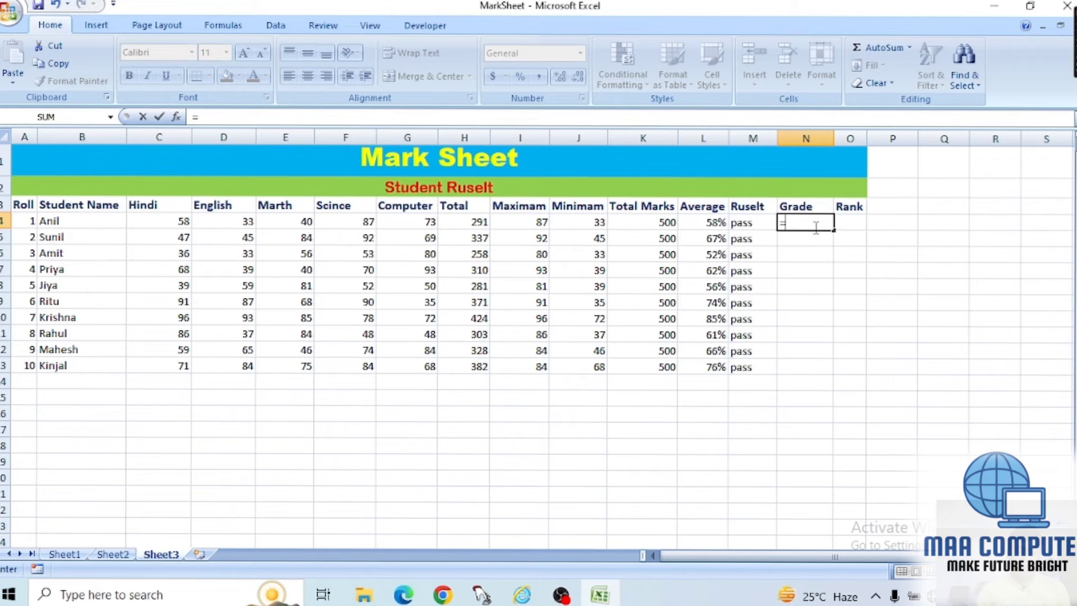
text(if)
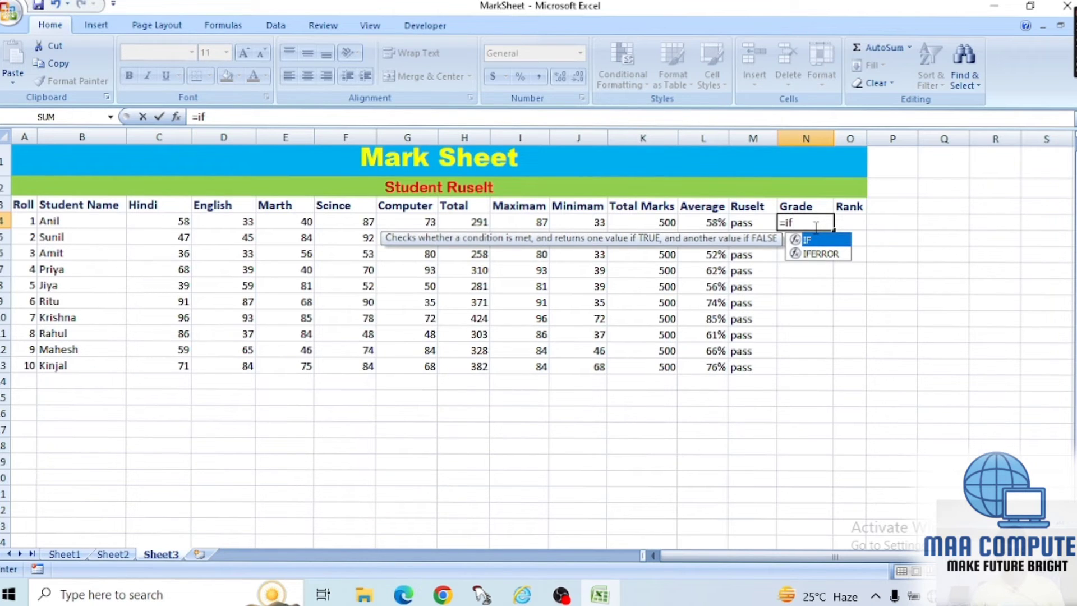
text(()
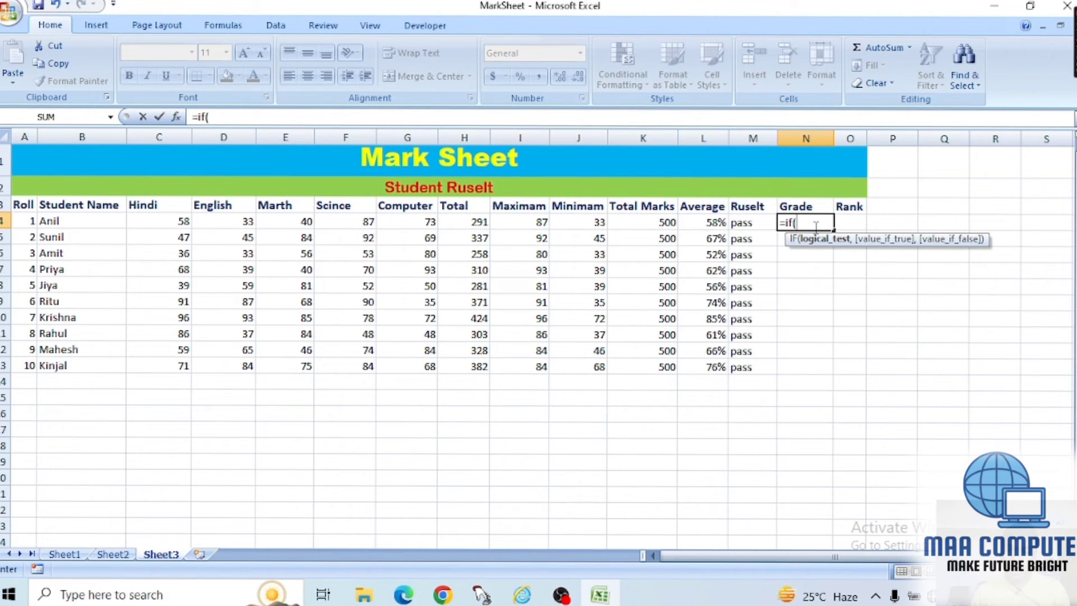
text(l4)
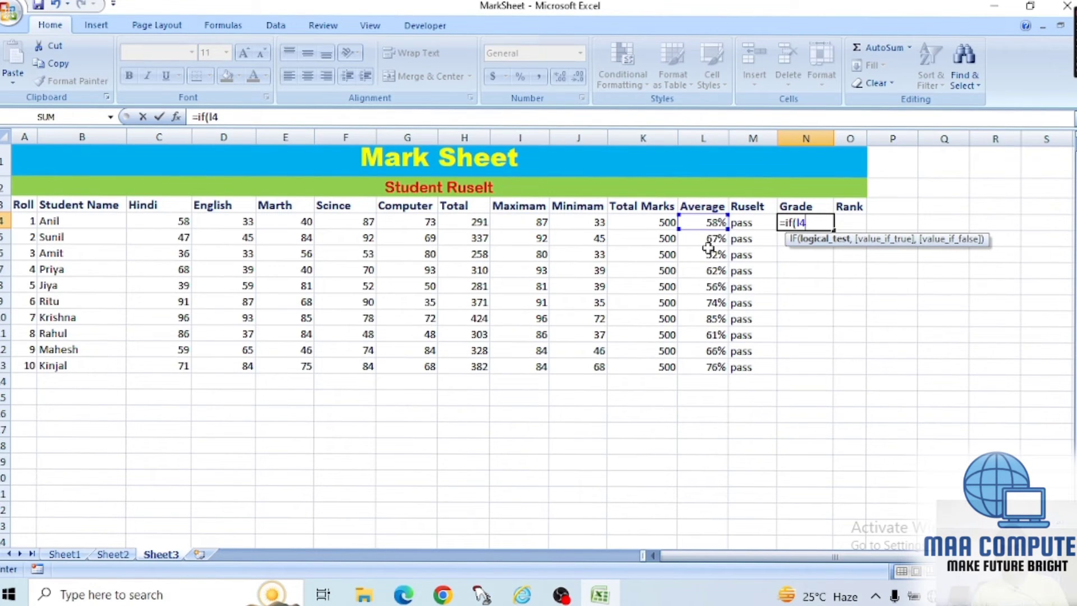
text(>=)
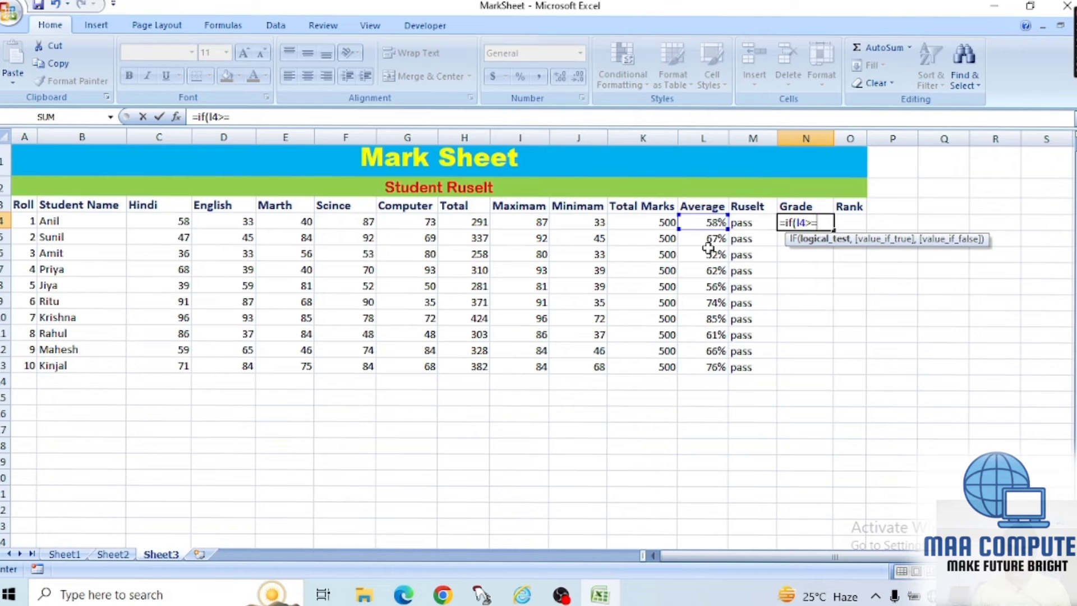
text(80%)
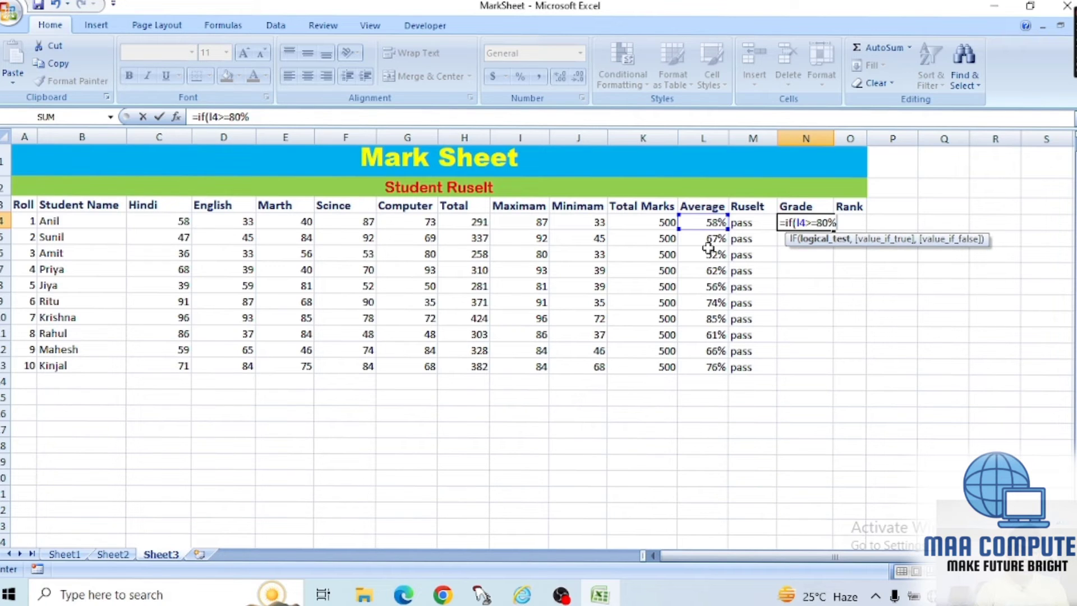
text(,)
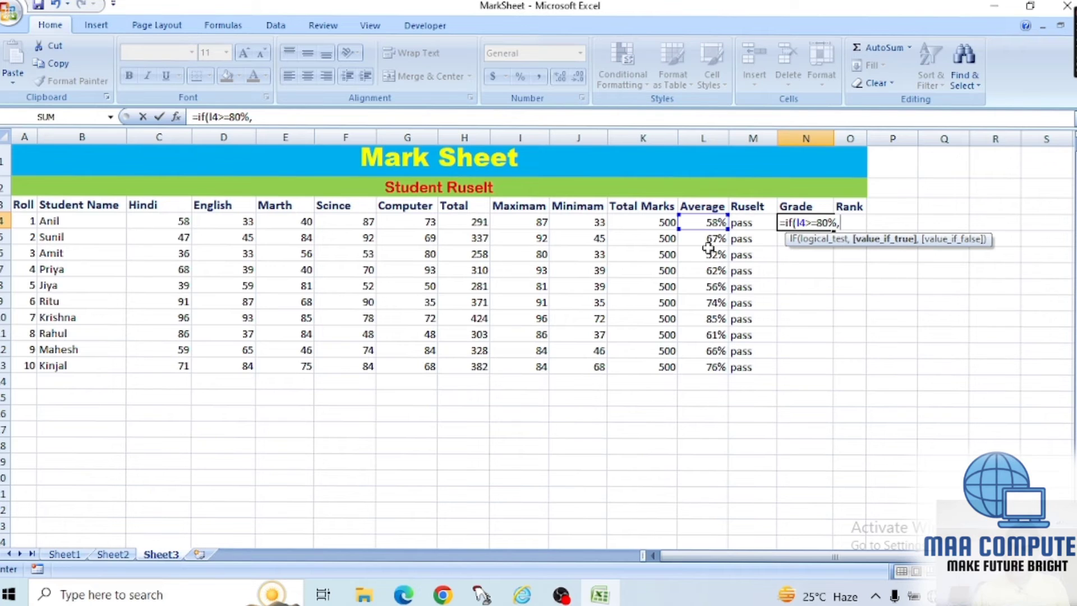
text(")
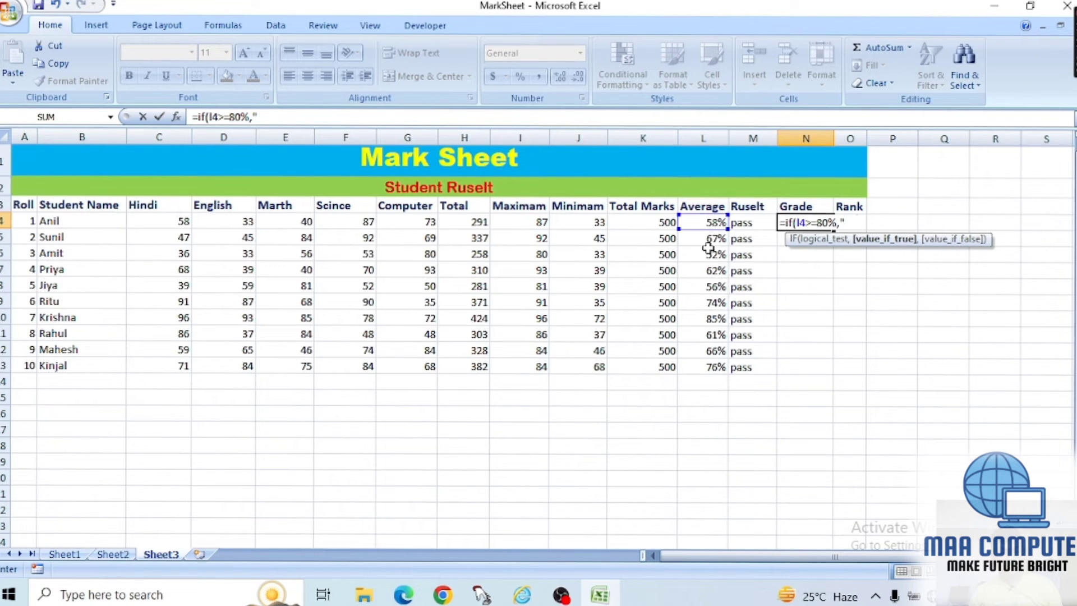
text(A")
text(,if)
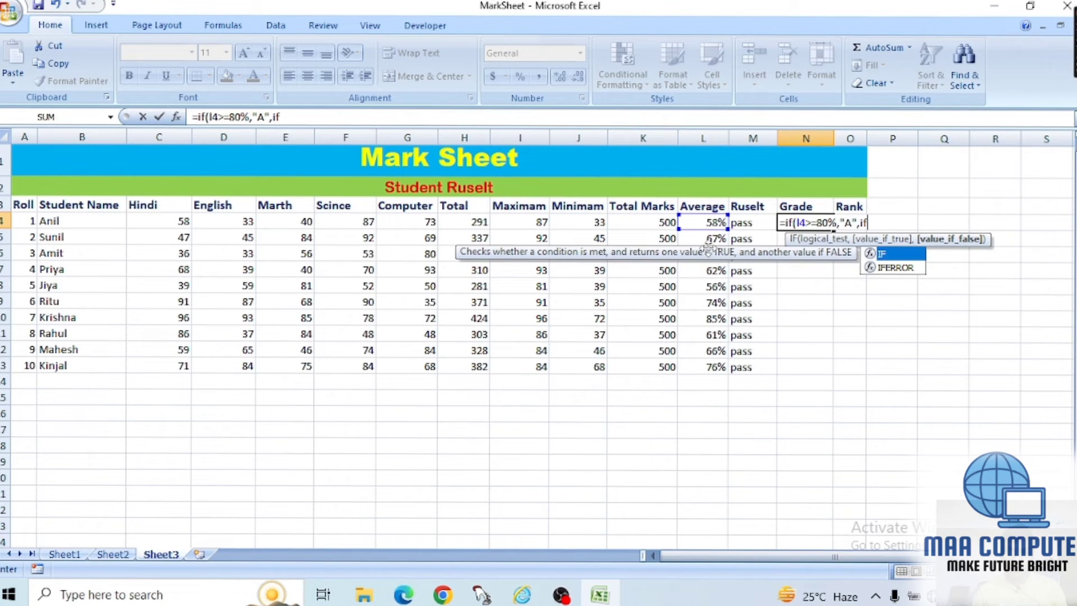
text(()
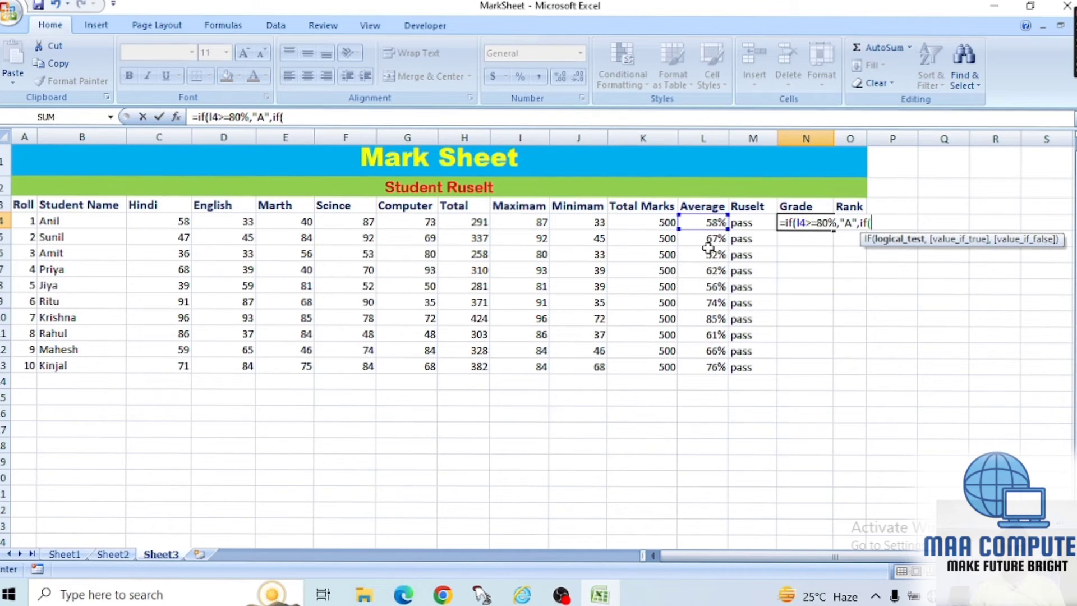
text(l4)
text(>=)
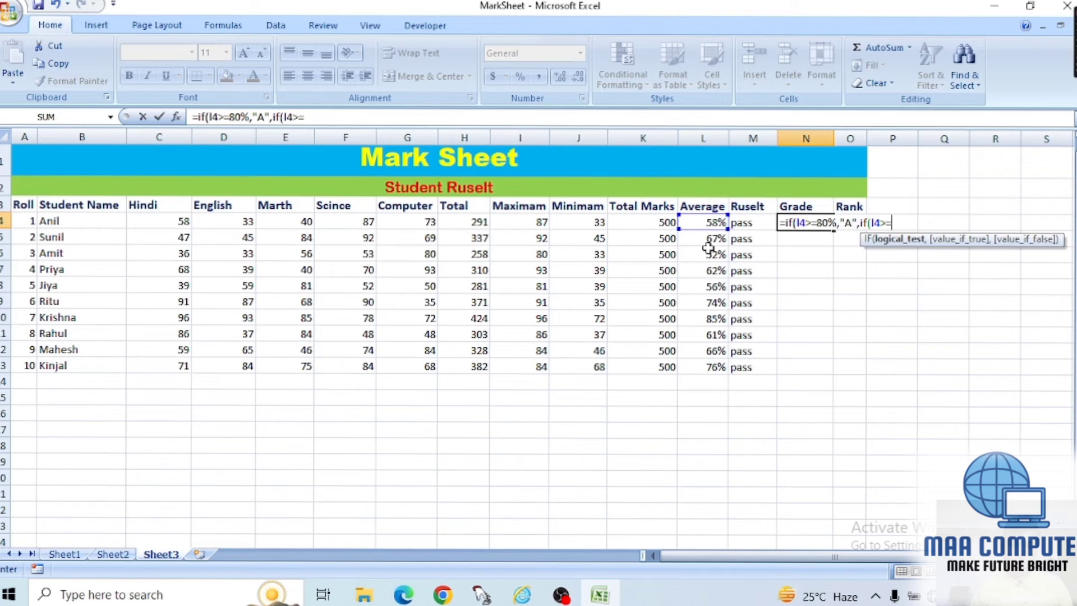
- Continue the Grade formula with a 60% "B" test and a third test at 40%
text(60%)
text(,)
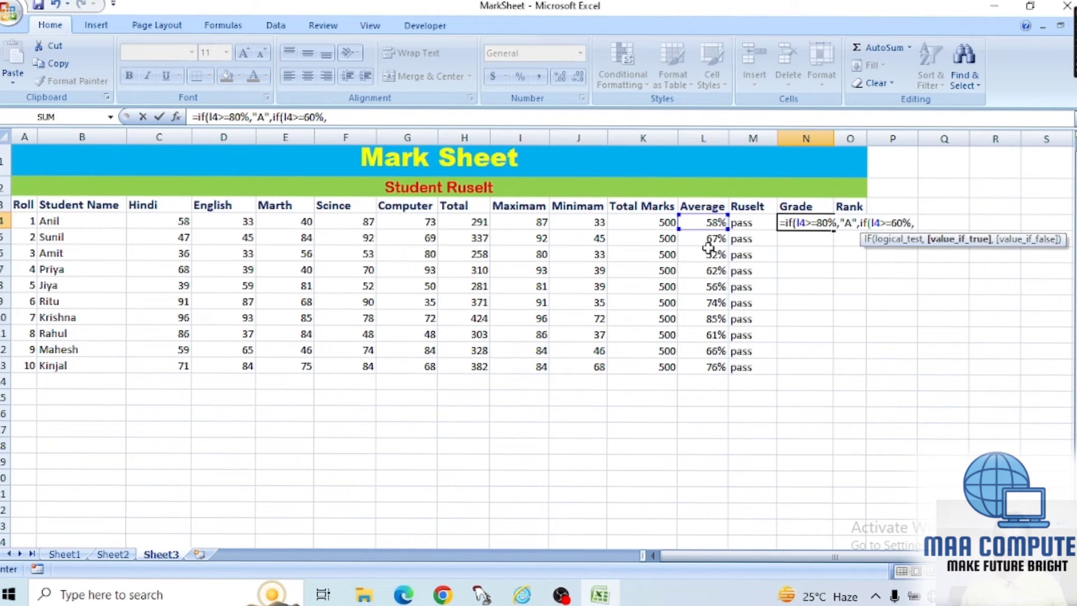
text("B)
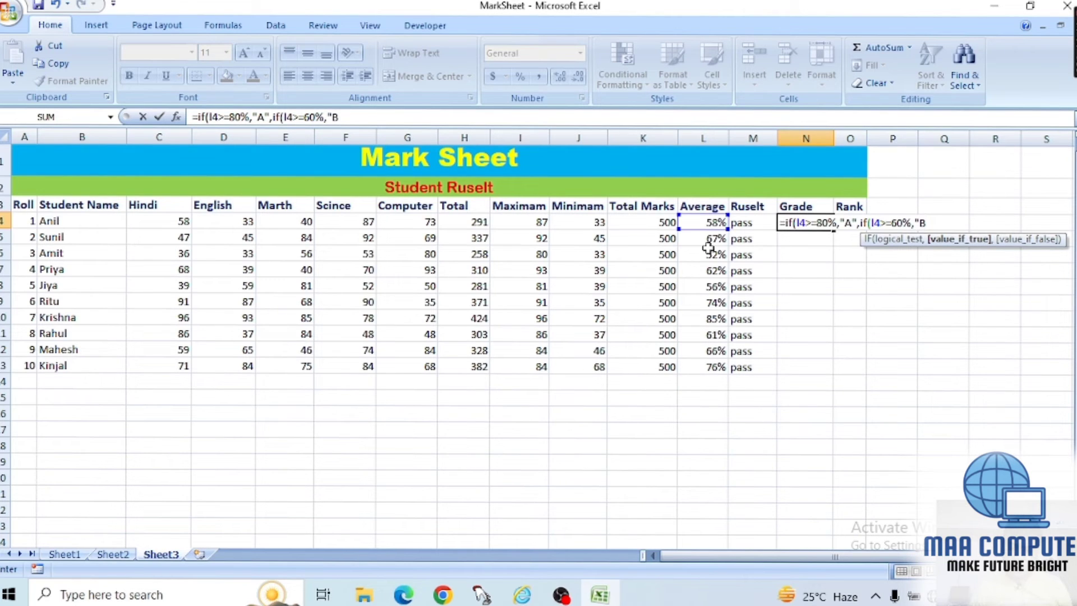
text(")
text(,if()
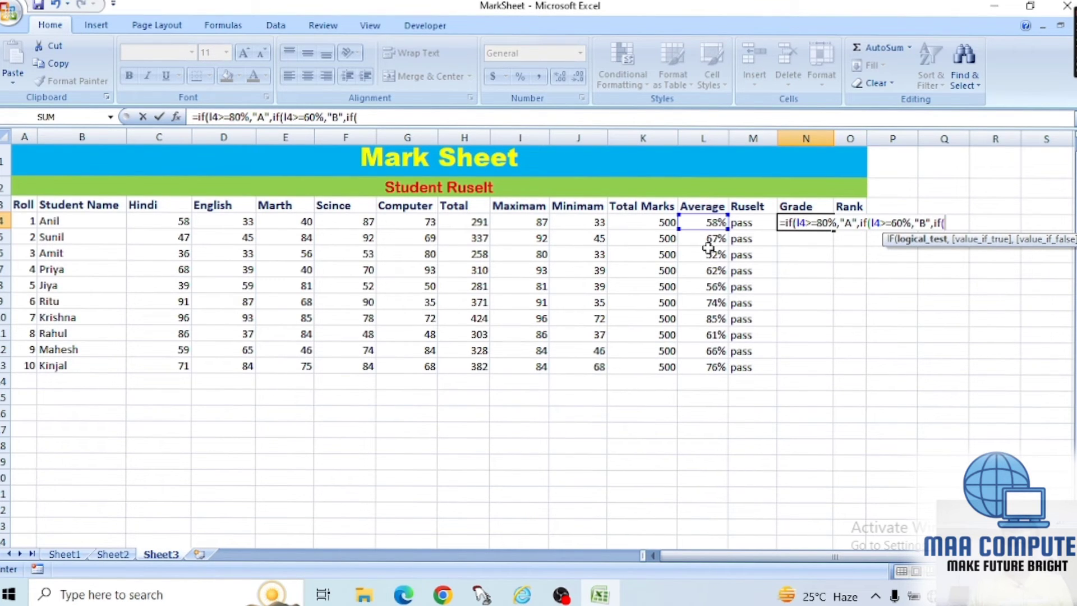
text(l)
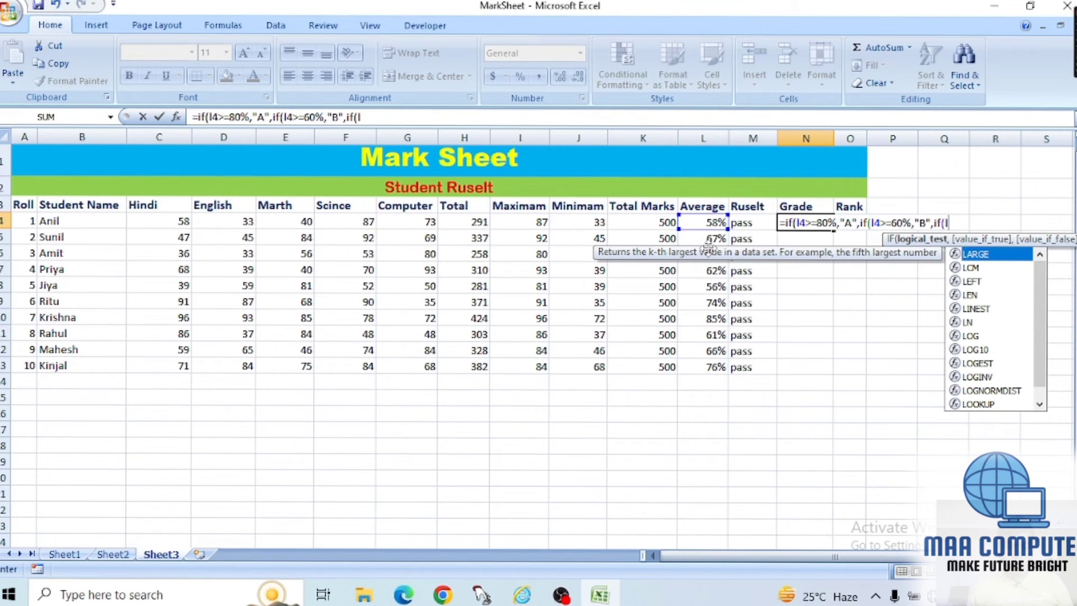
text(4)
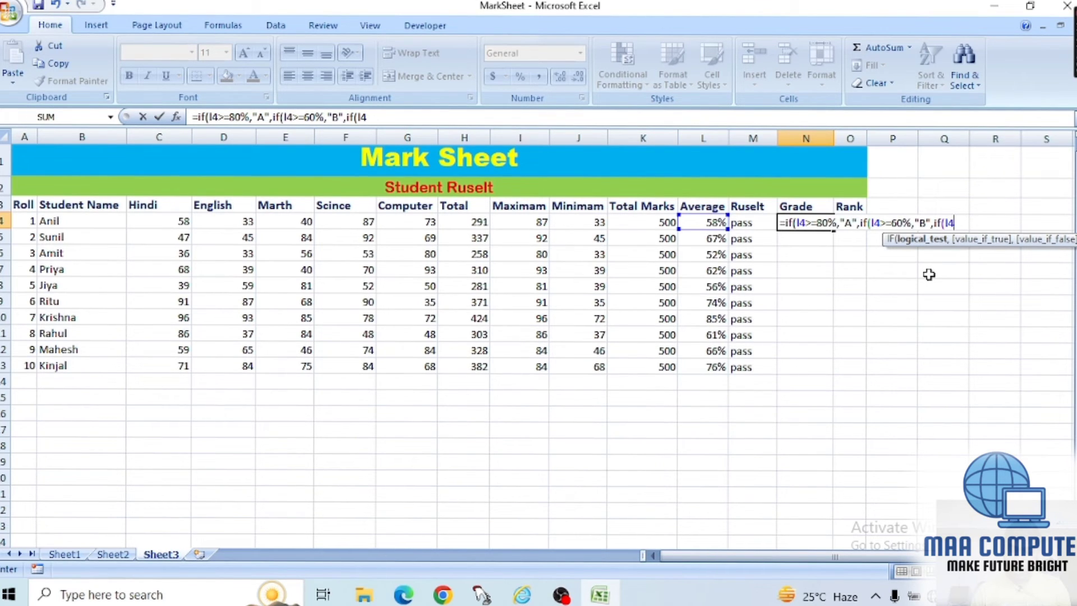
text(>=)
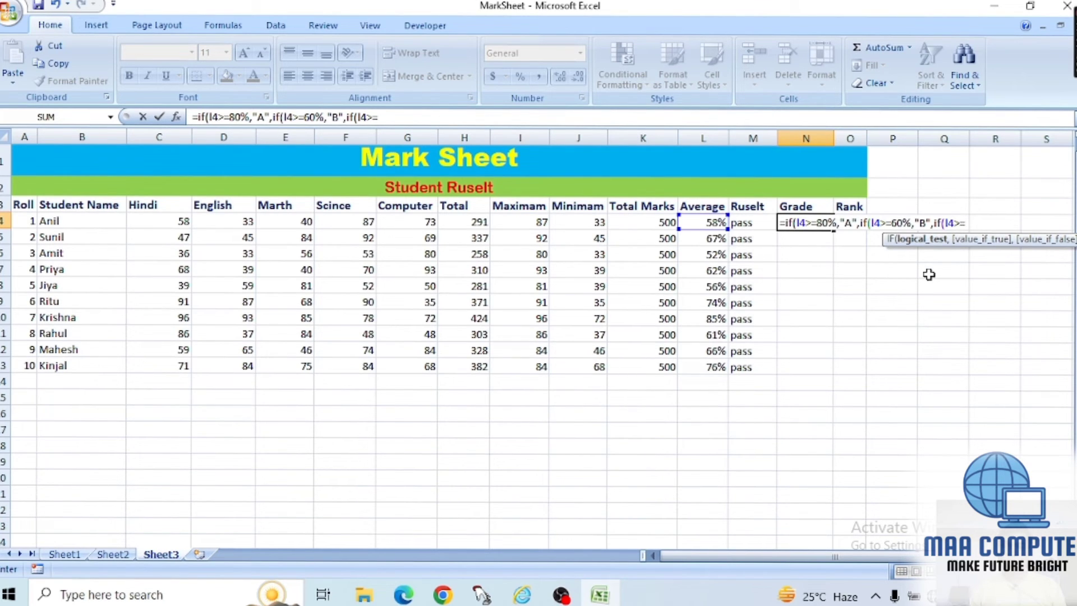
text(40)
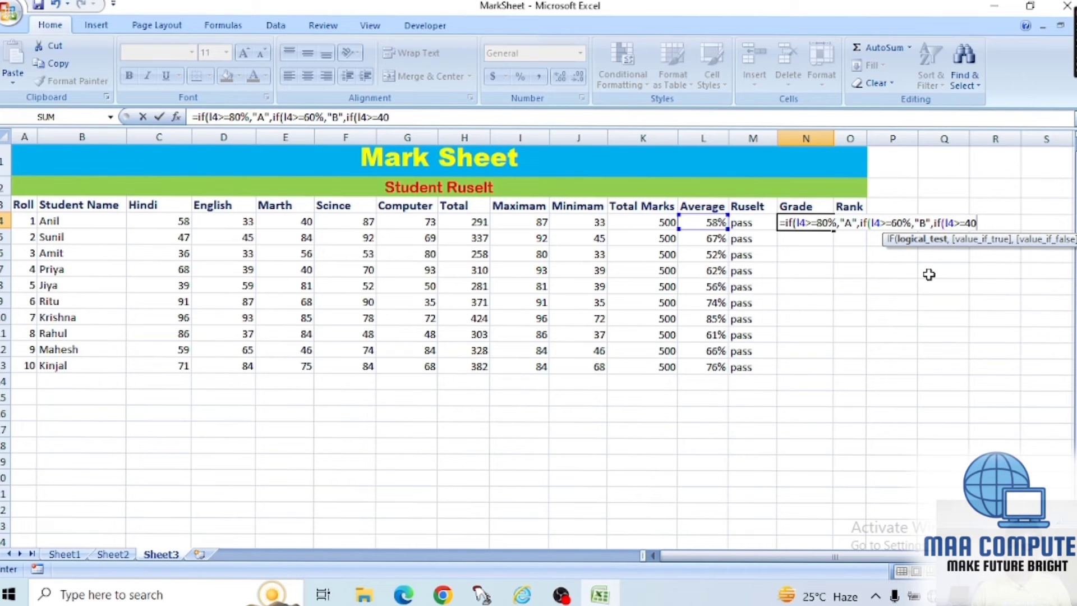
text(,)
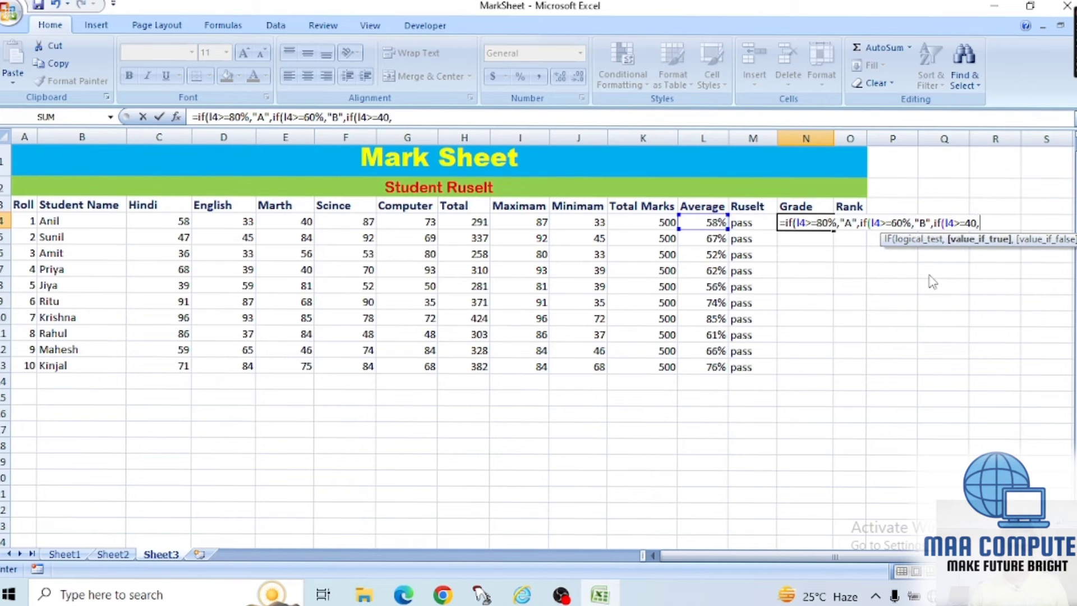
text(")
click(975, 223)
text(%)
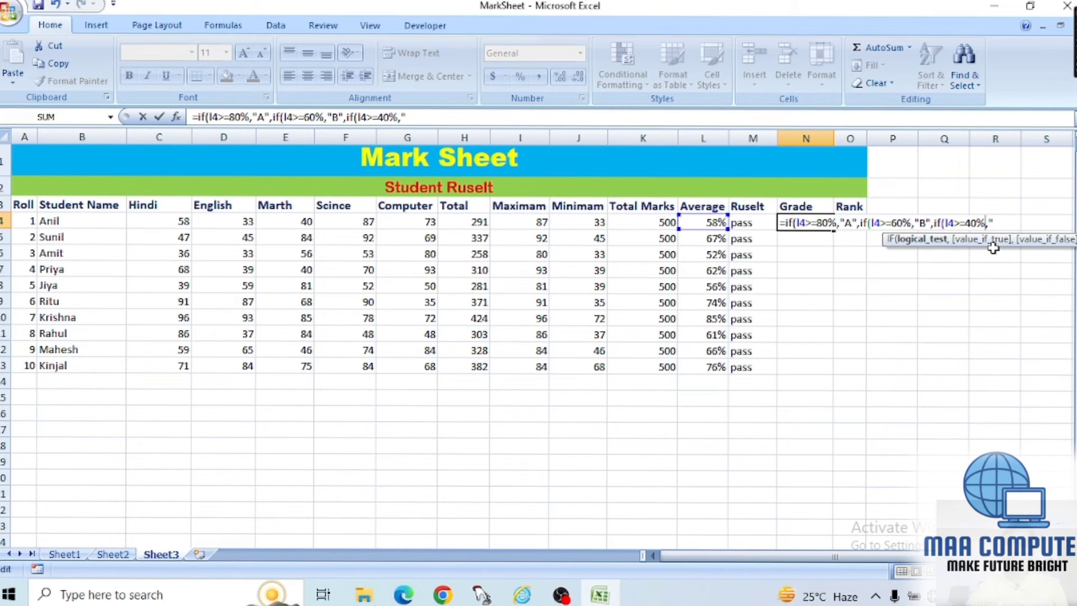
key(Return)
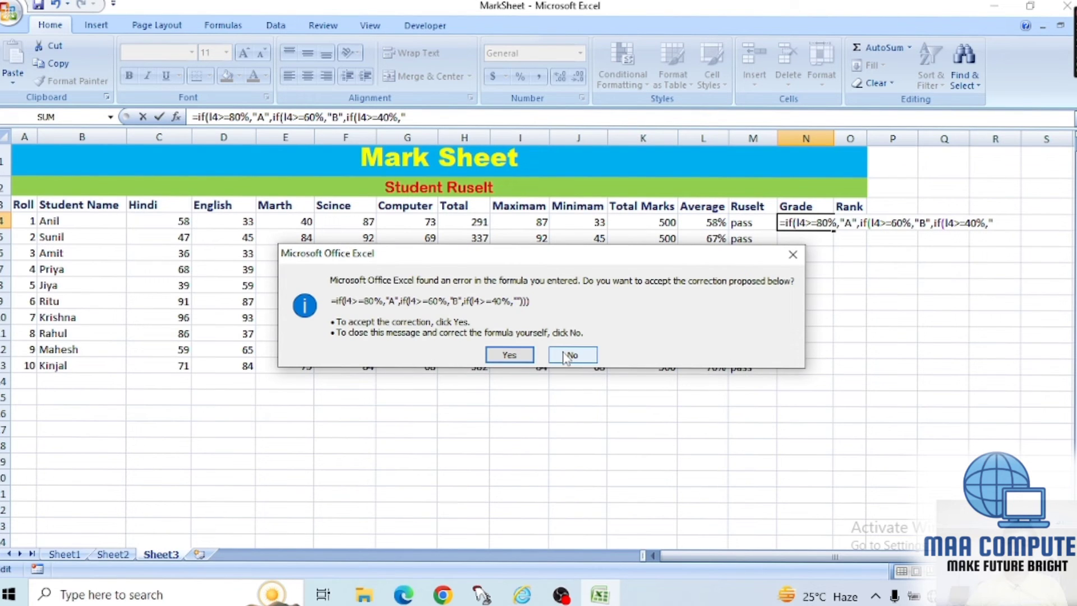
click(566, 358)
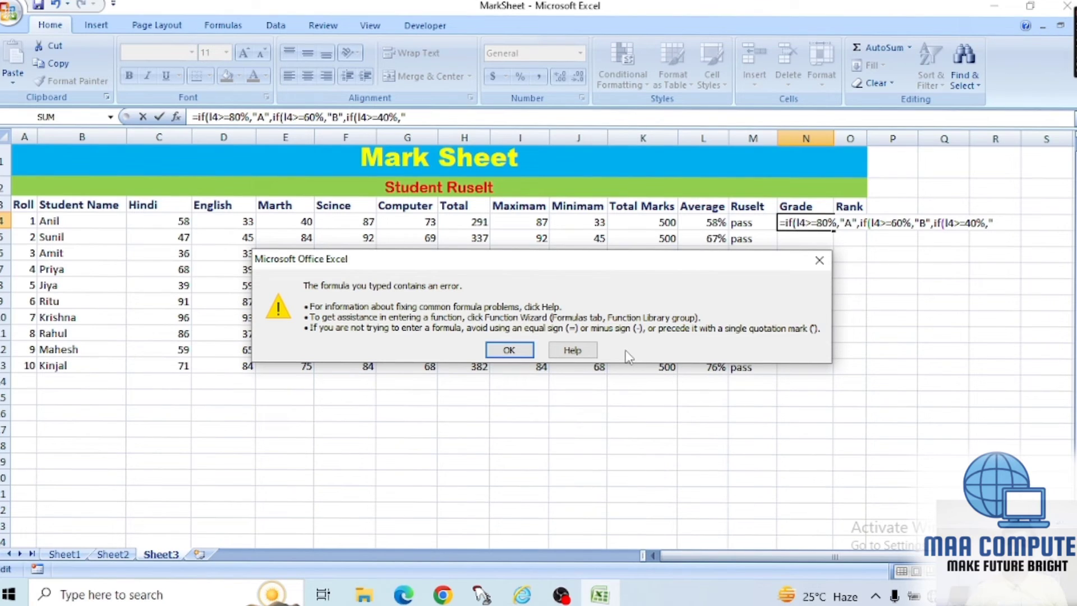
key(Return)
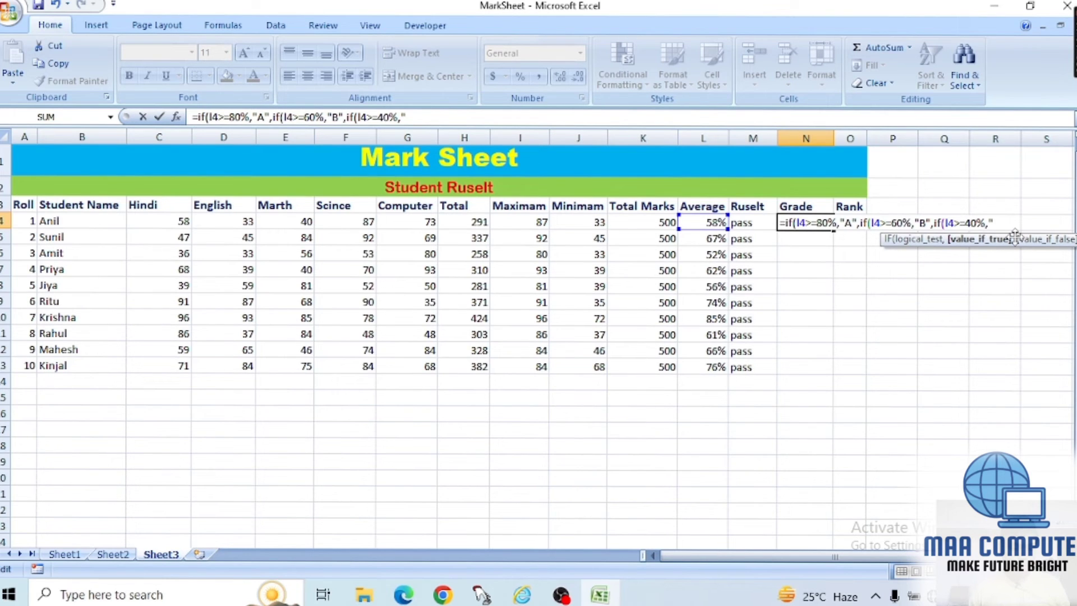
text(C")
text(,)
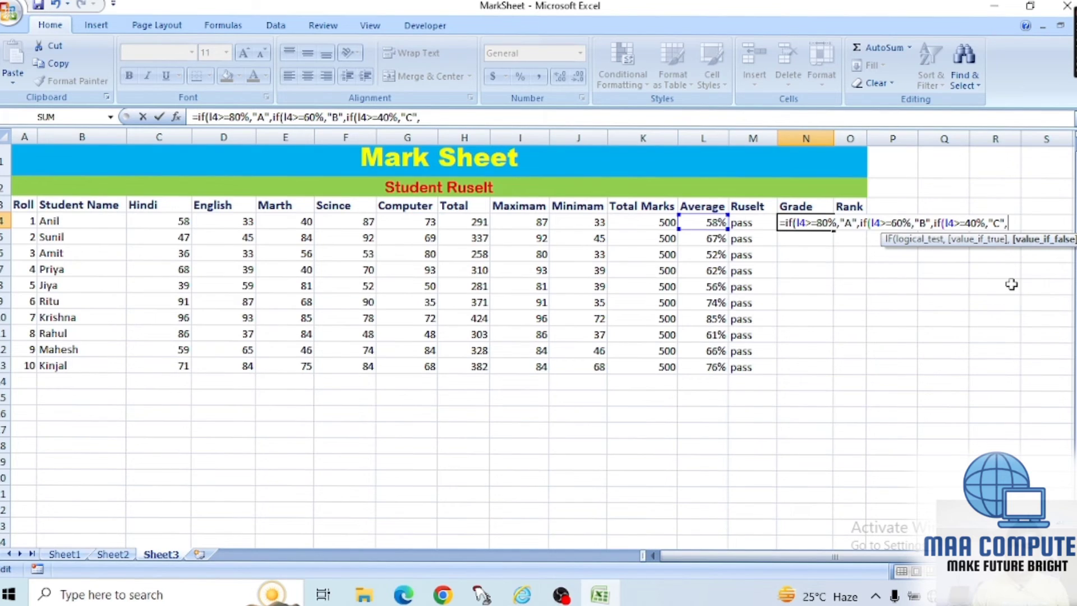
- Add the 33% "D" and 32% "F" tests, close the brackets and commit so N4 shows A
text(if(I)
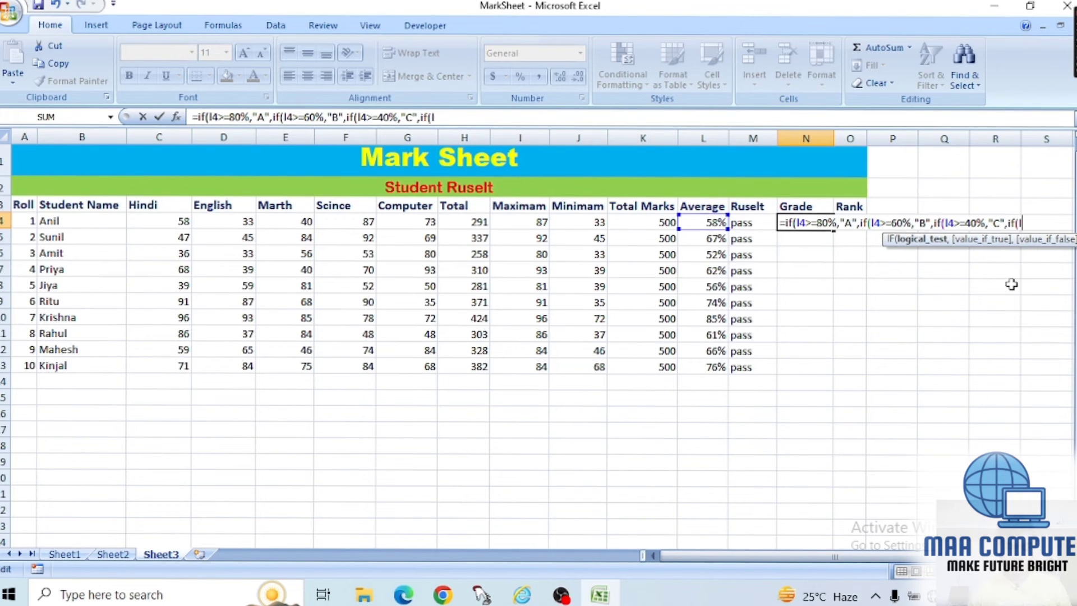
text(f(l4)
text(>=)
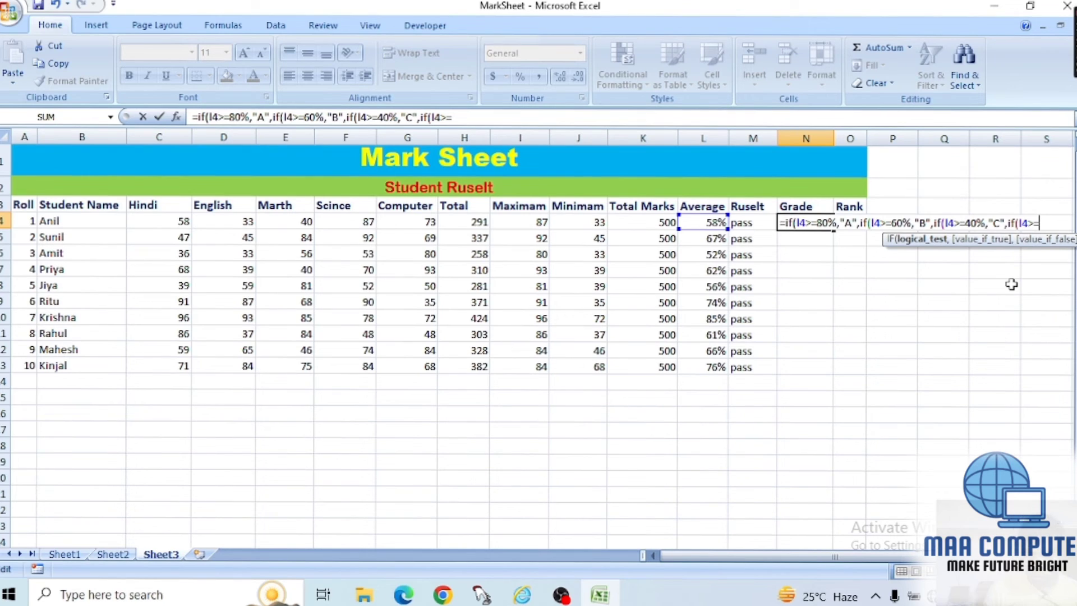
text(33)
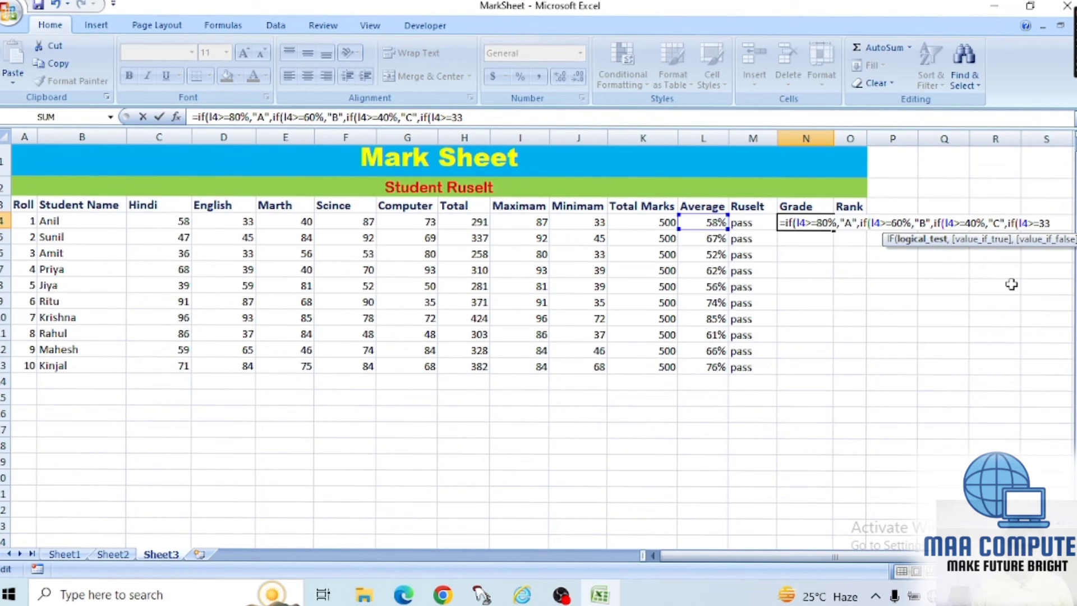
text(%)
text(,")
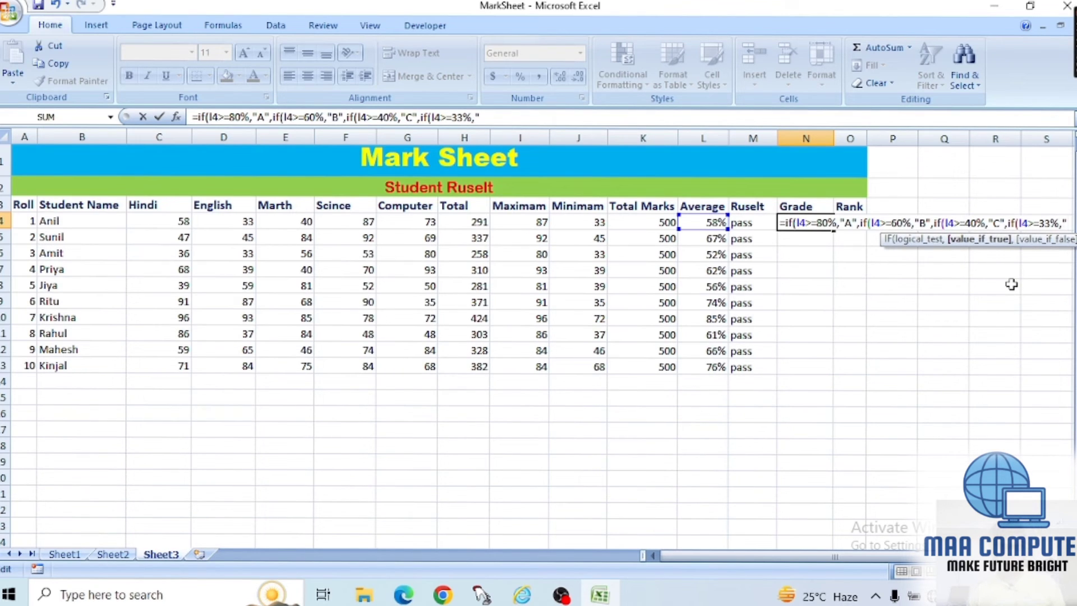
text(D)
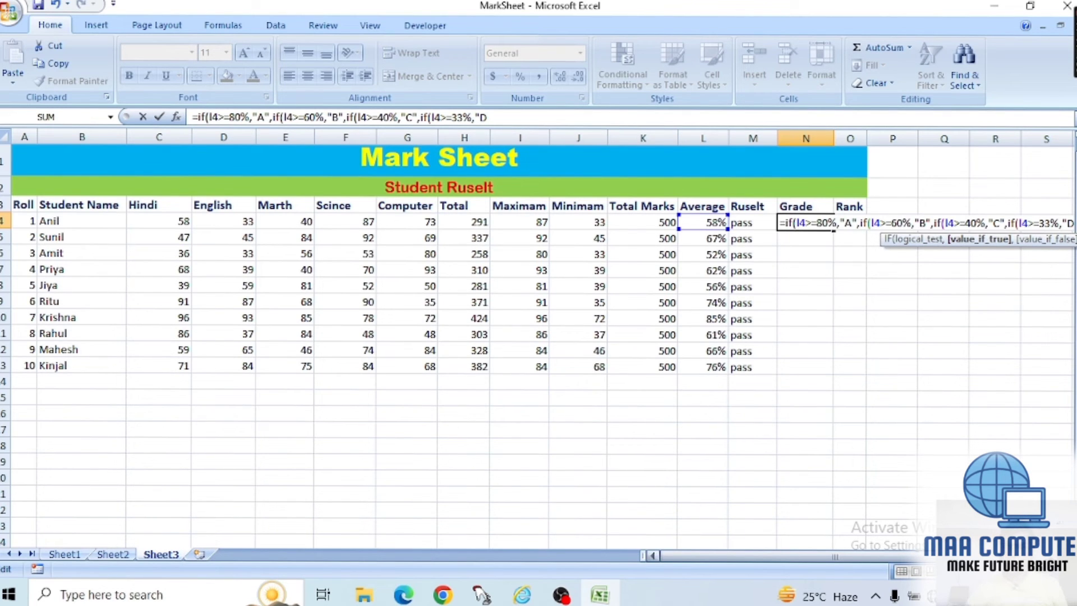
scroll(538, 346, right, 1)
scroll(539, 345, right, 3)
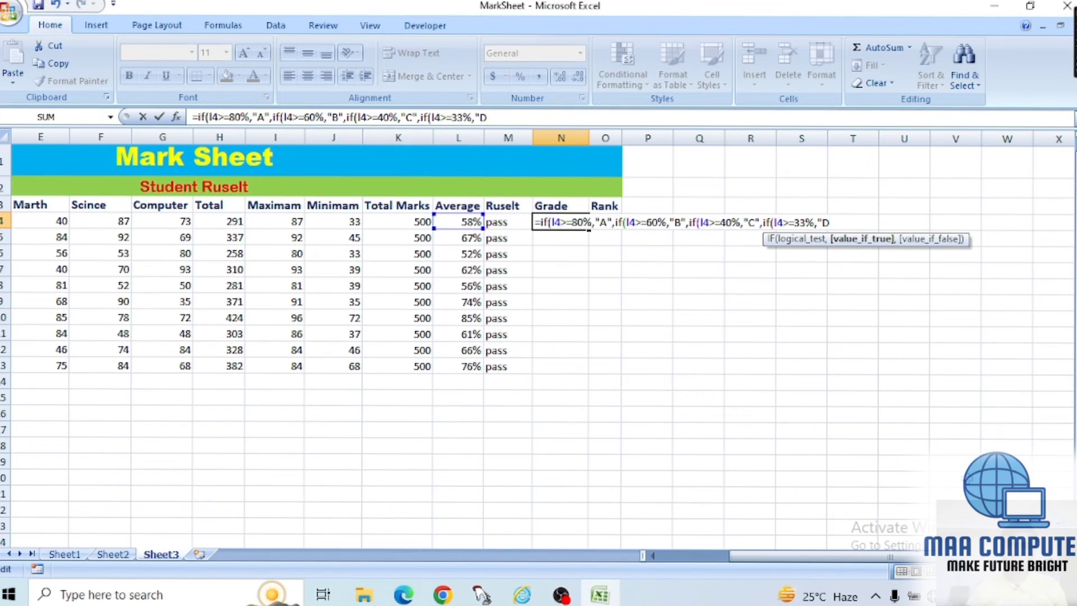
text(")
text(,)
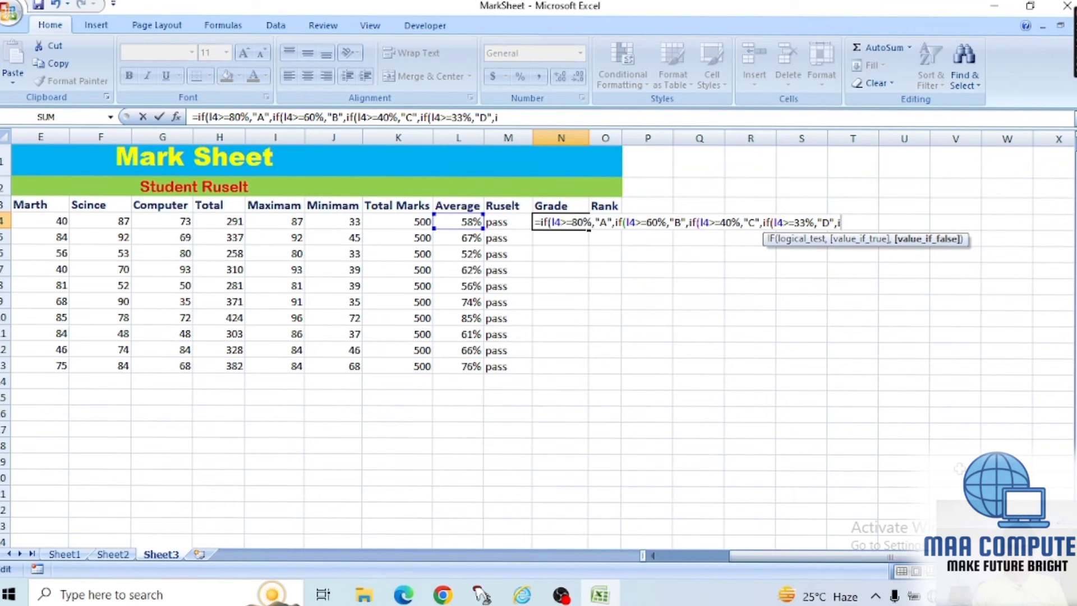
text(if)
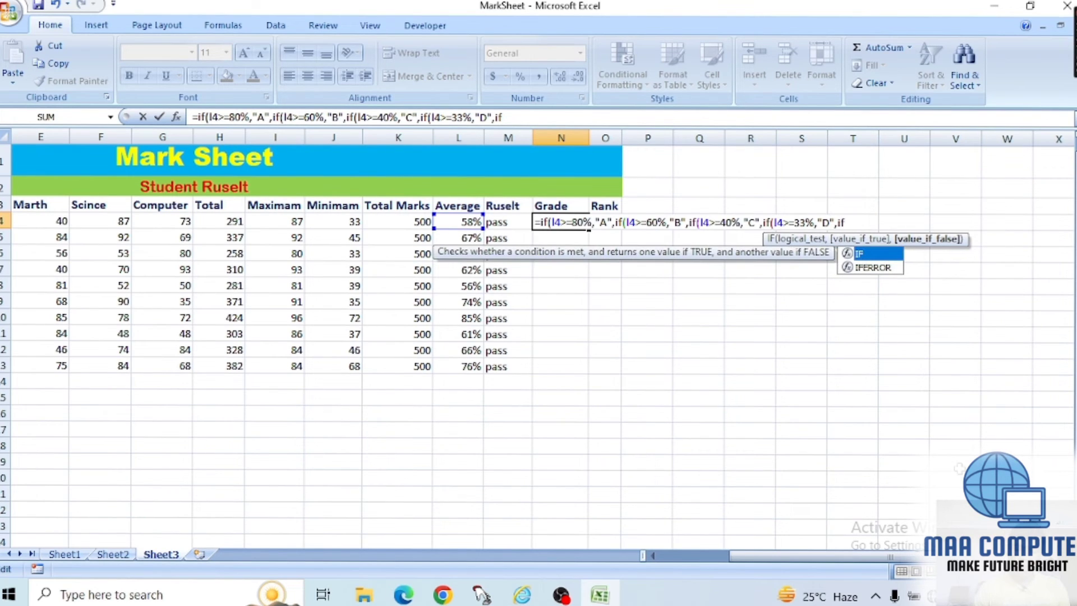
text(()
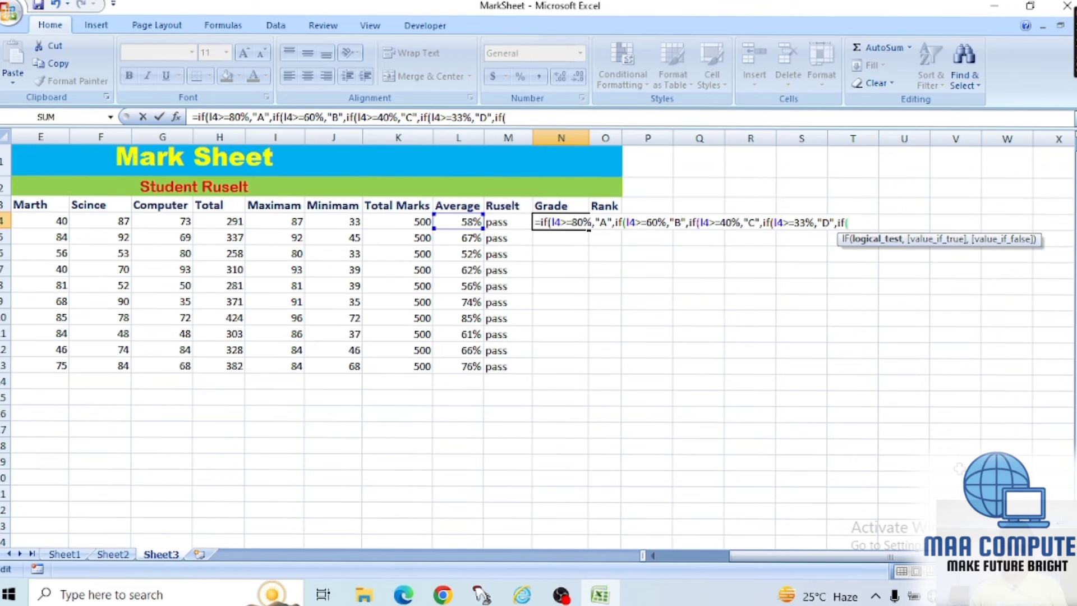
text(I)
text(4>)
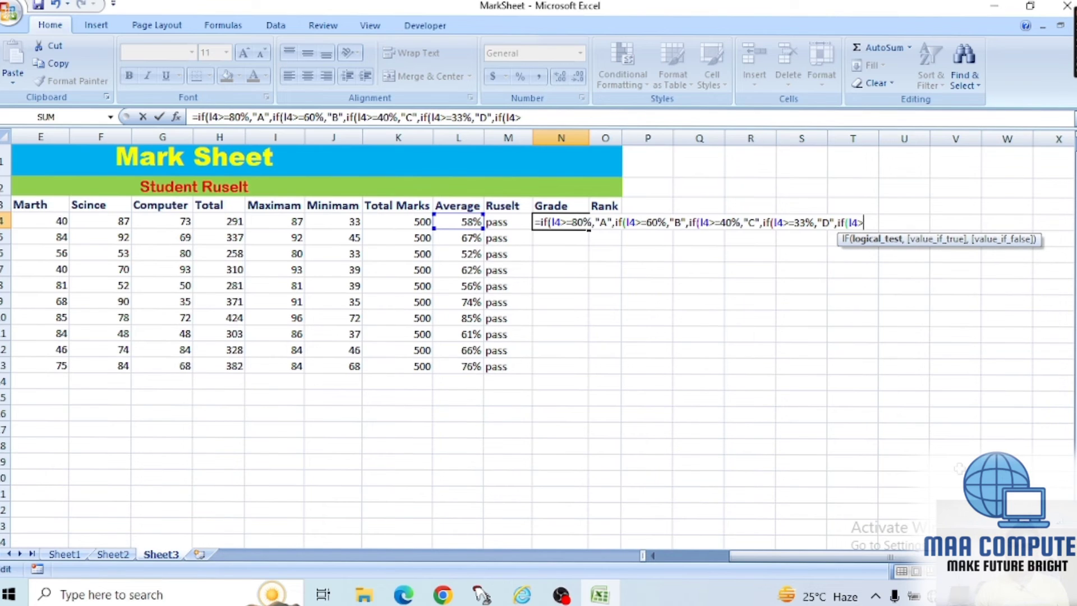
text(=)
text(32)
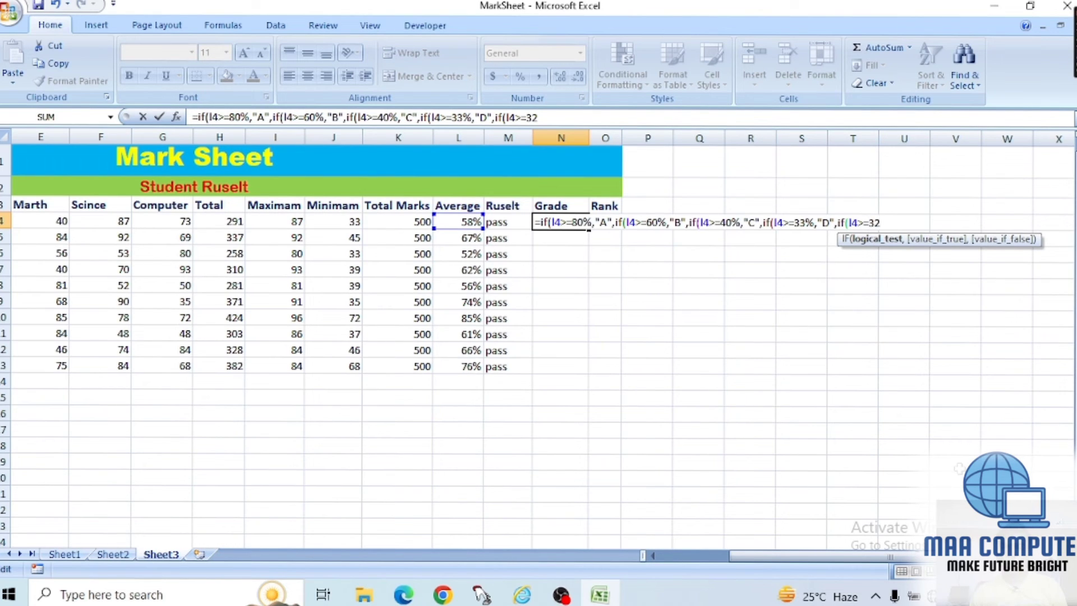
text(%,)
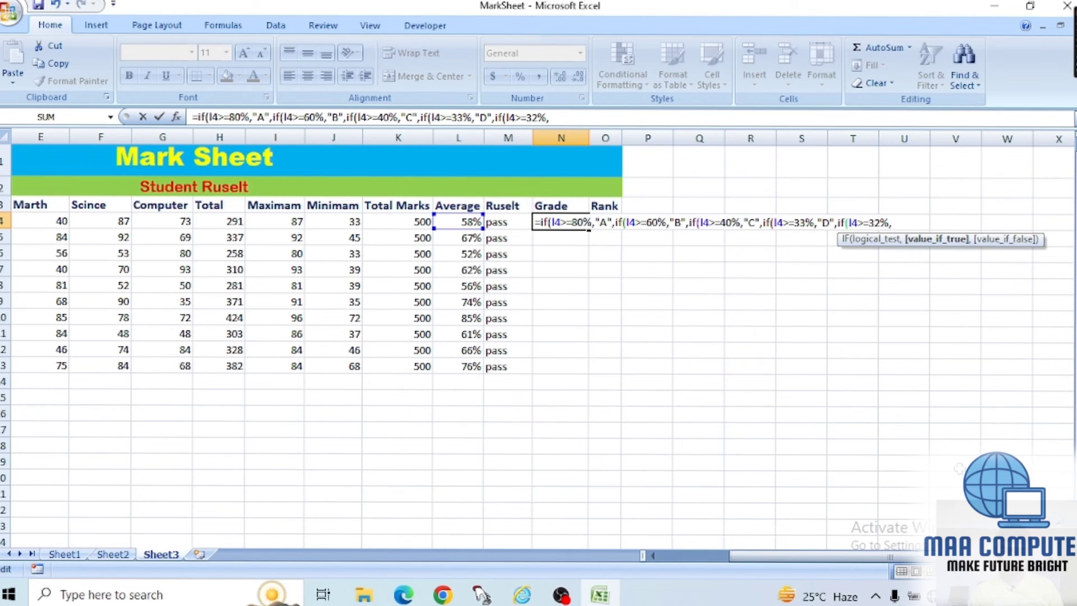
text(")
text(F")
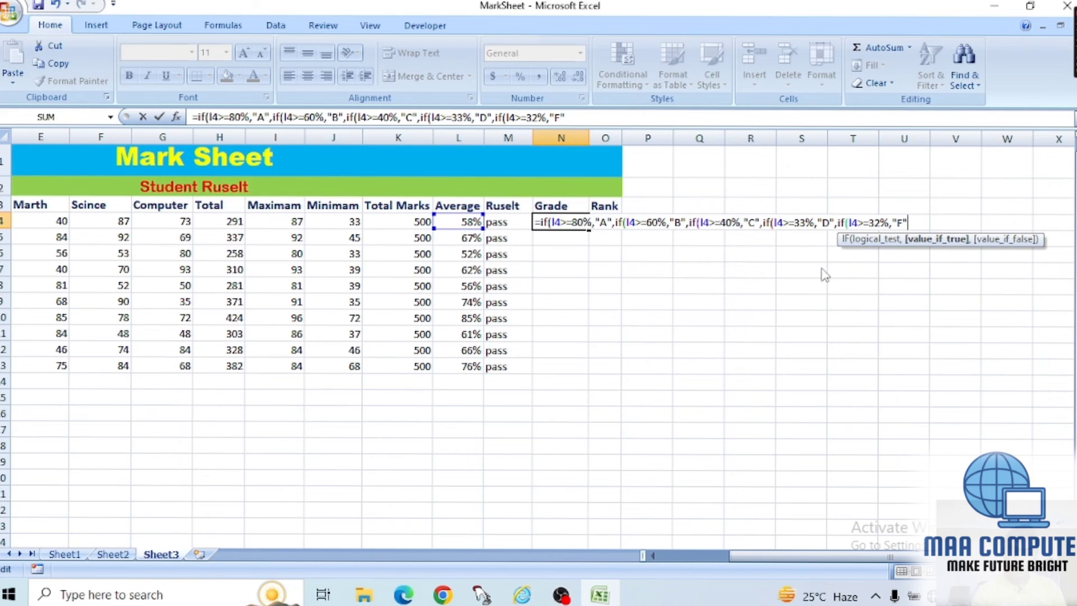
text())
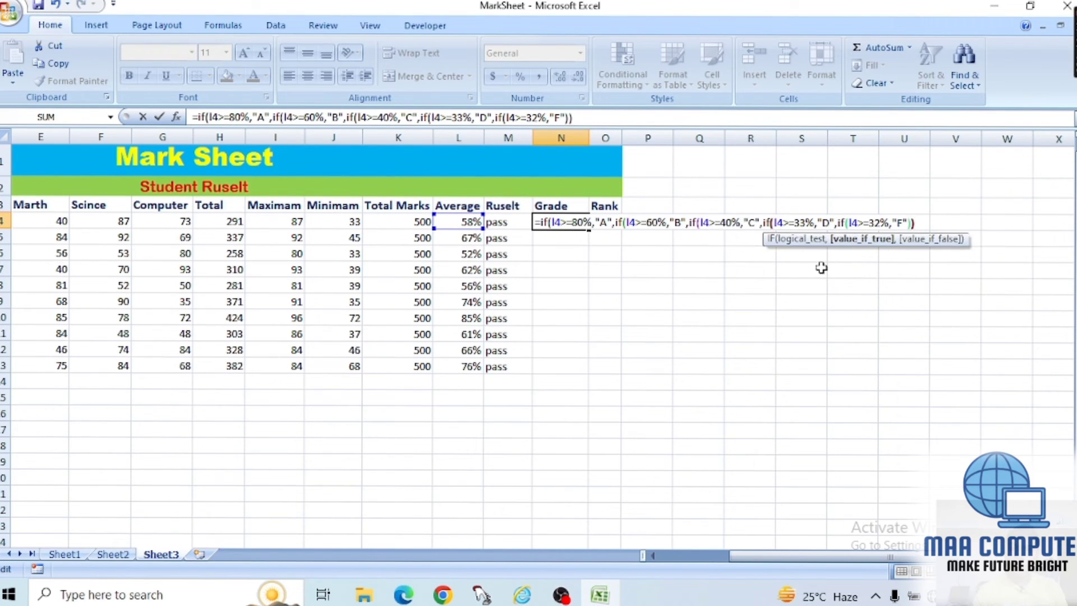
text()))))
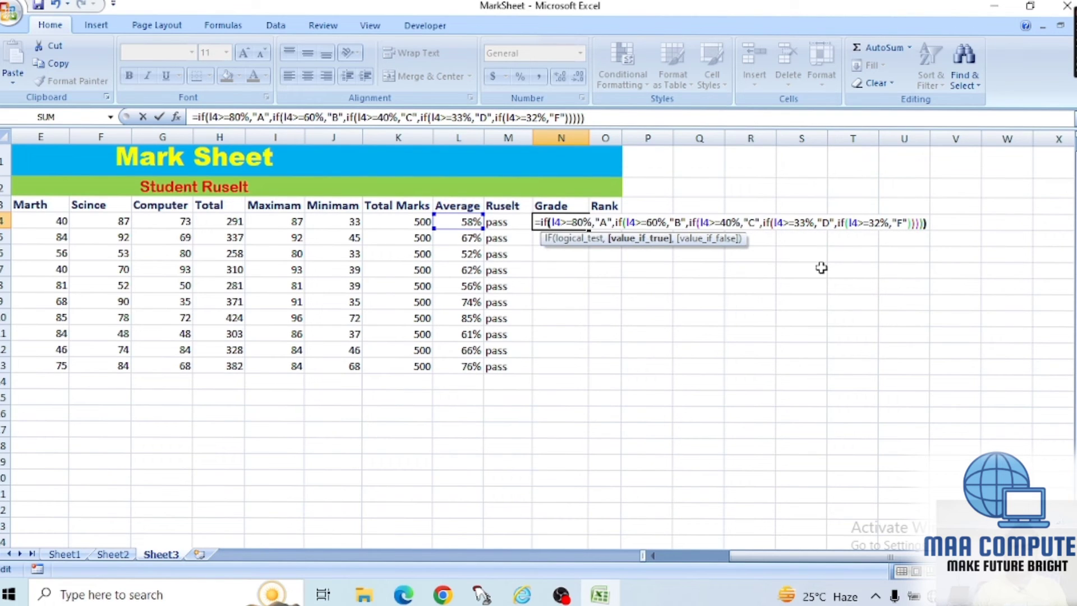
key(Return)
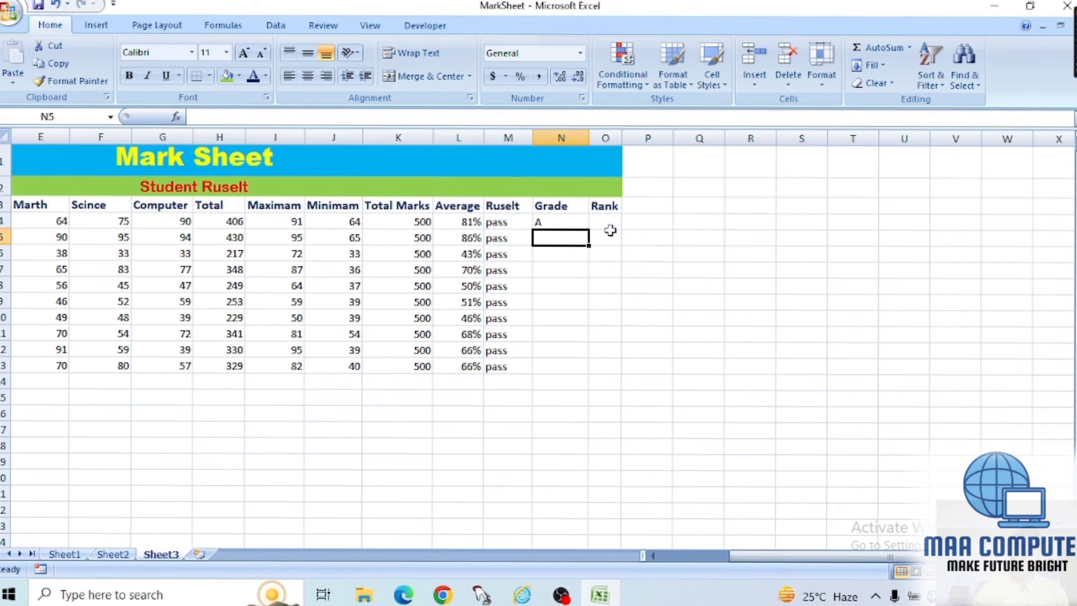
- Copy the N4 Grade formula down to N13 for all ten students
click(569, 224)
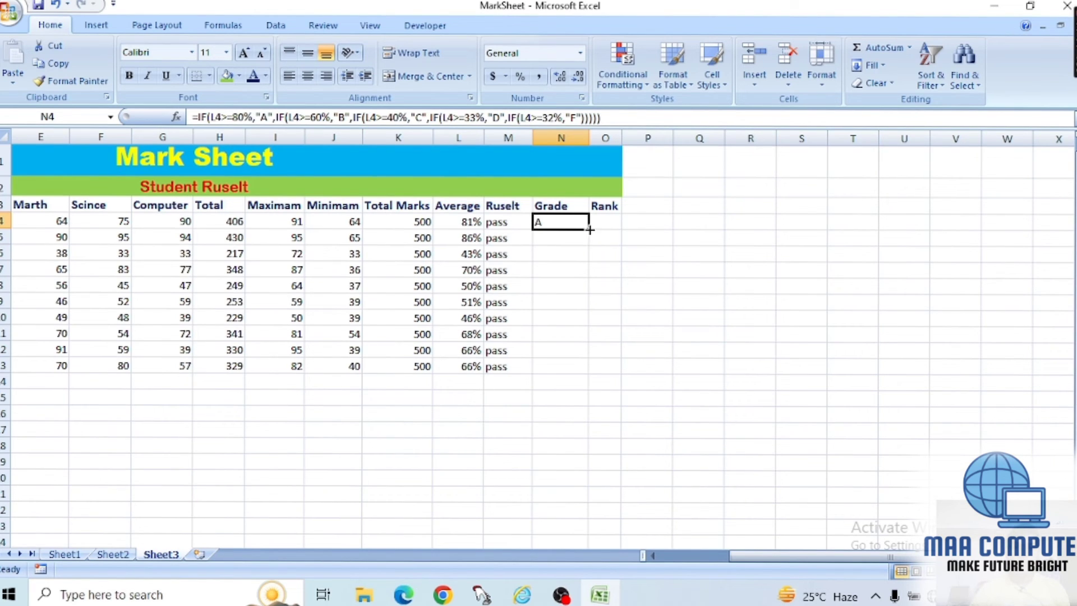
drag(589, 229, 590, 373)
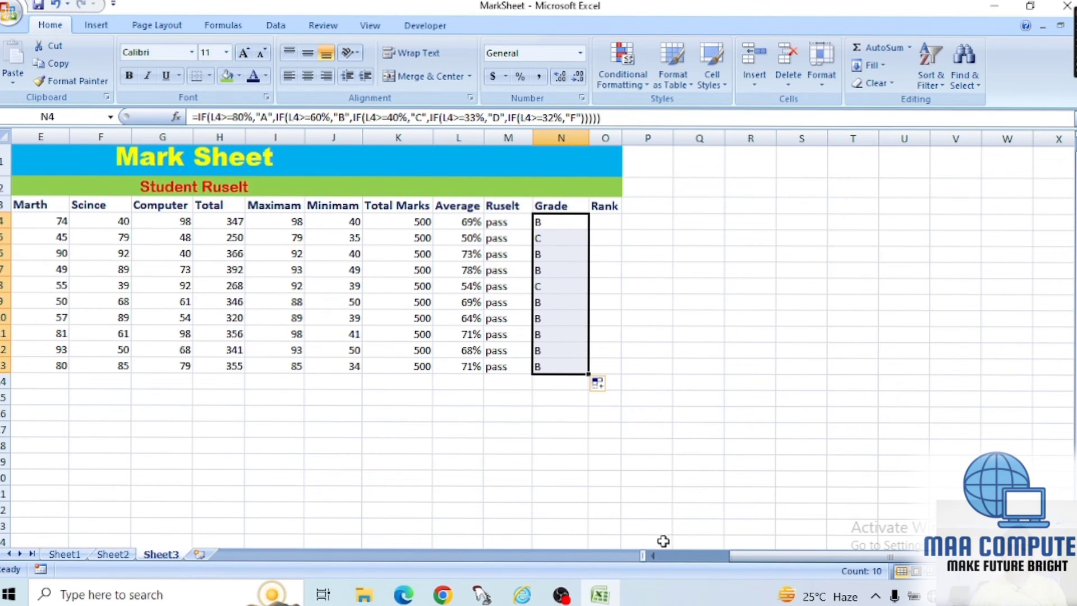
click(653, 556)
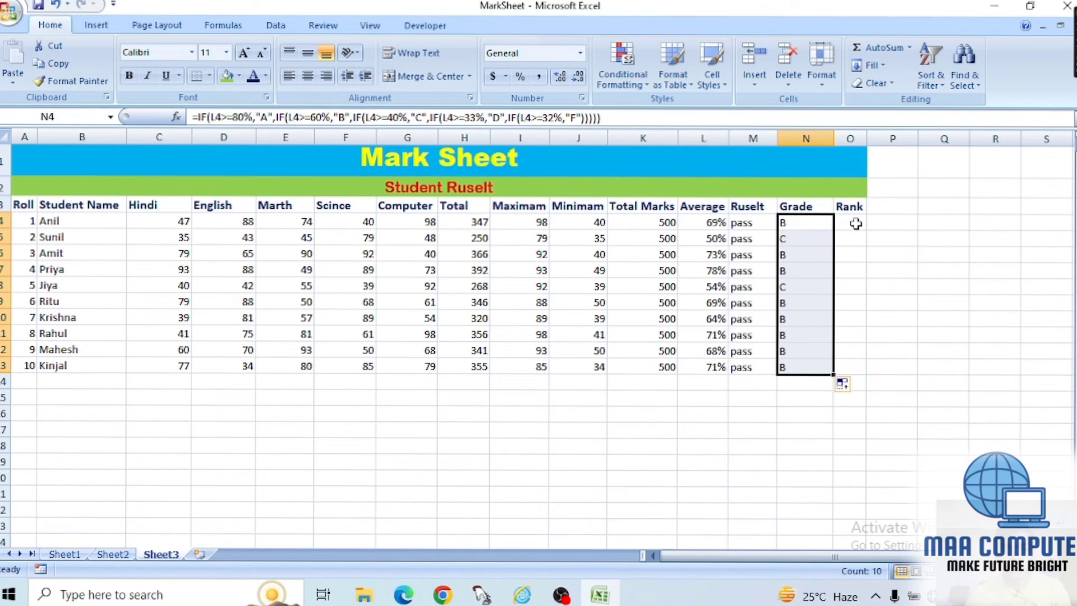
click(855, 223)
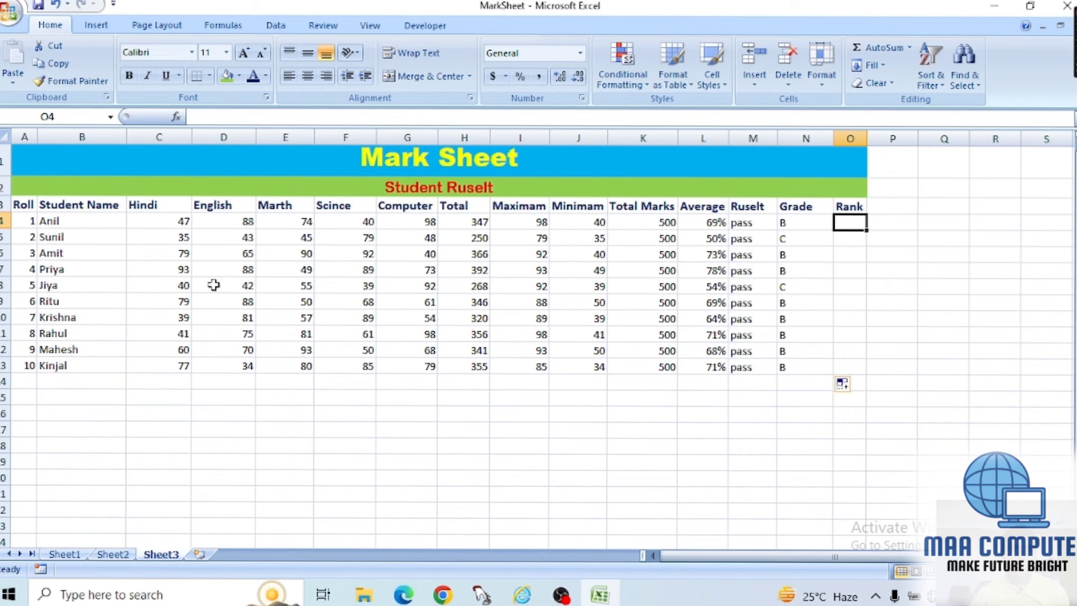
- Enter 0 as the English mark in D7
click(247, 273)
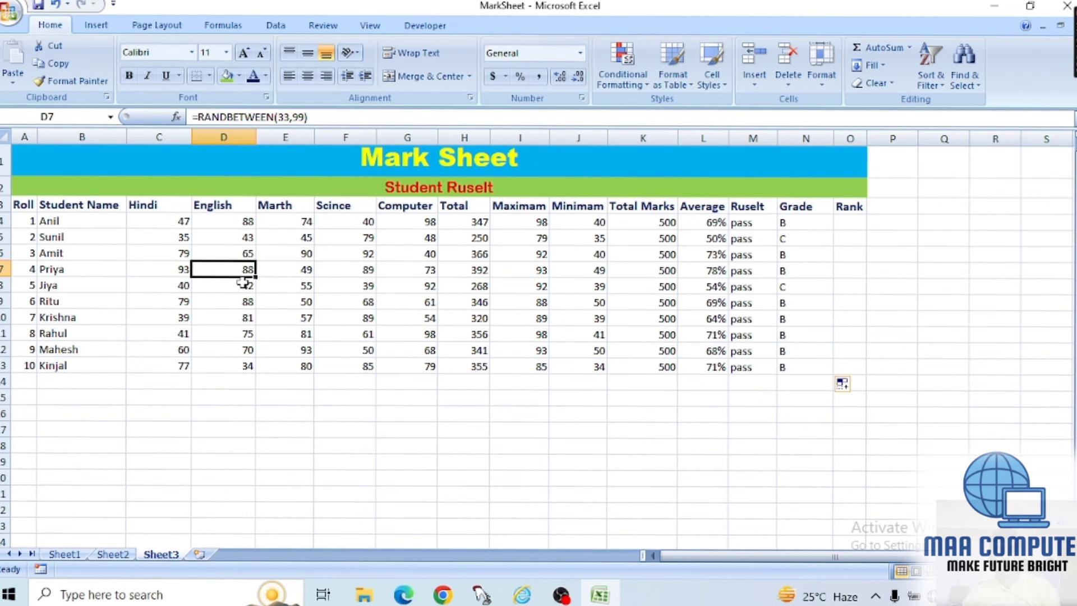
text(00)
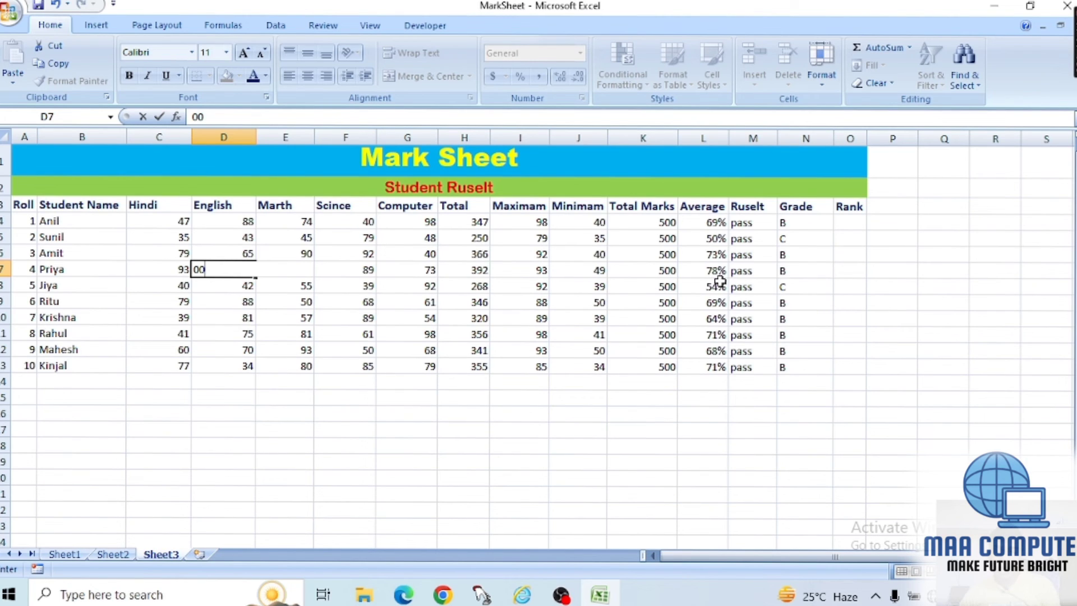
key(Return)
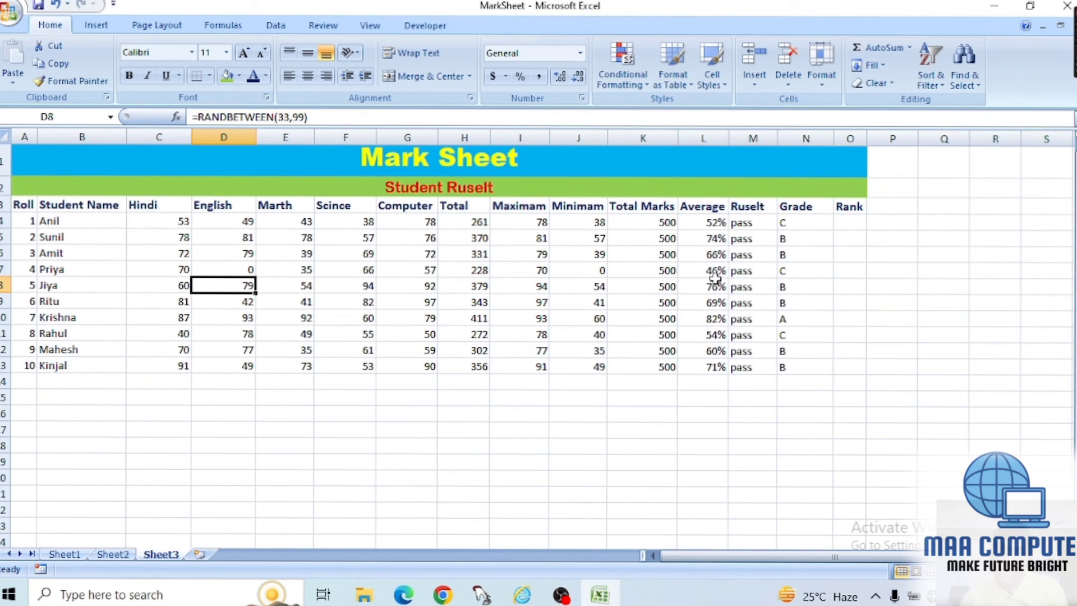
- Try a 0 Science mark in F8, then restore its random formula by filling from G8
click(361, 285)
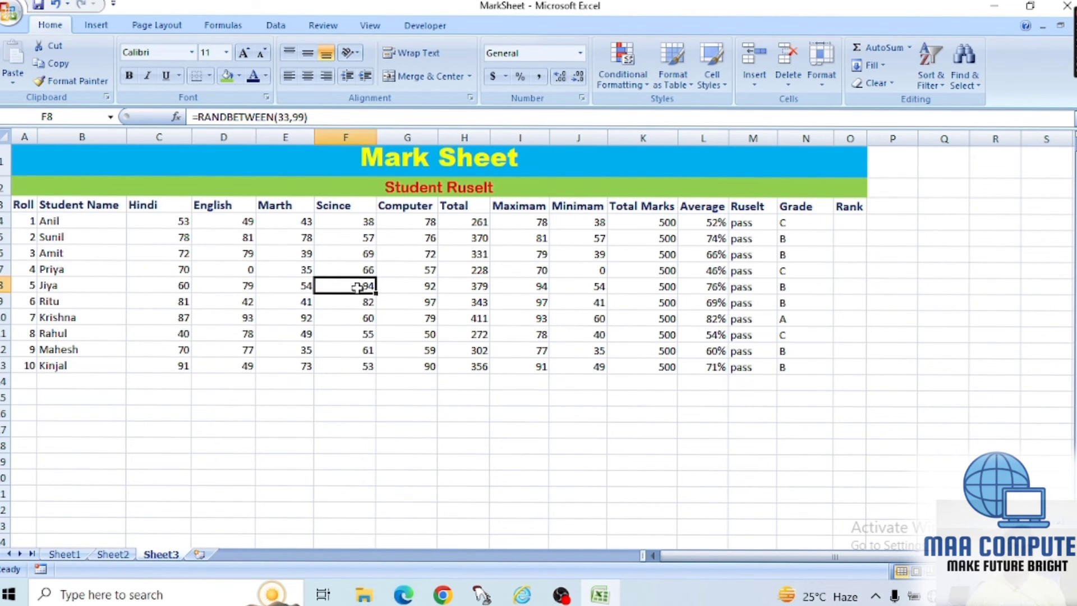
text(0)
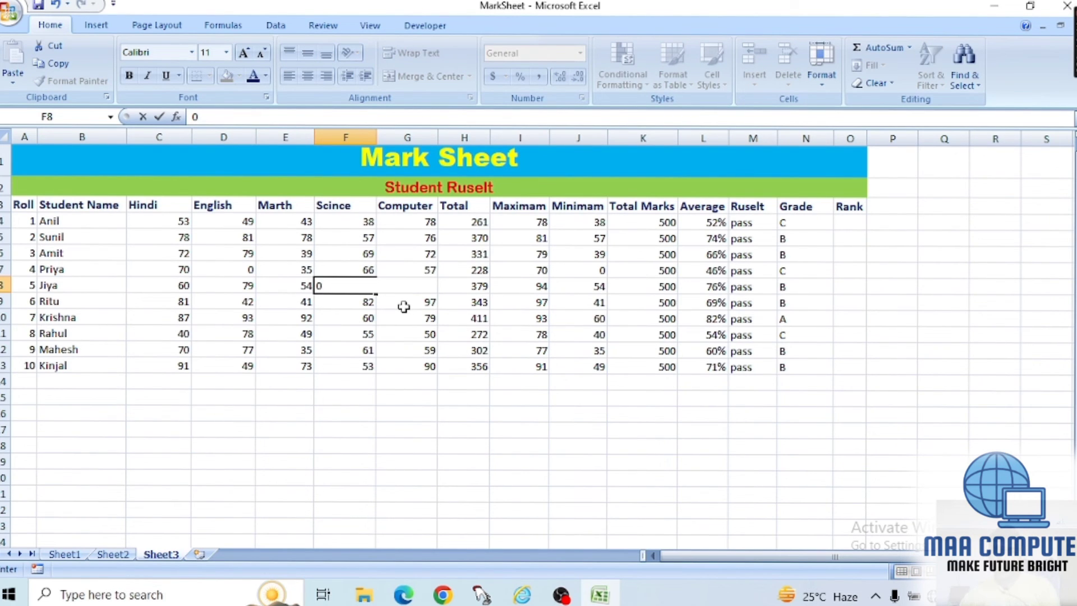
key(Return)
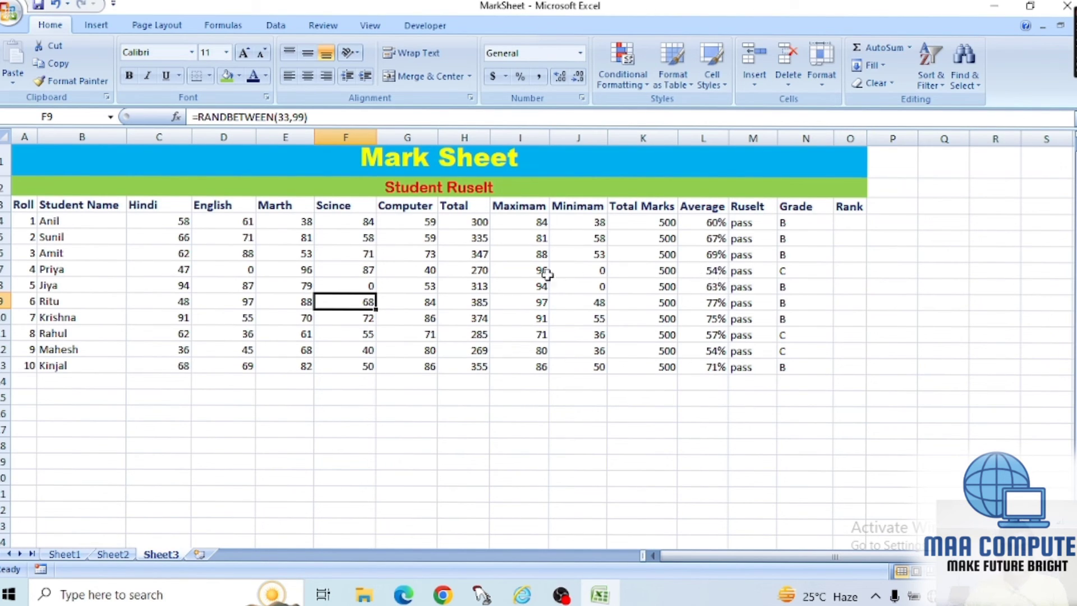
click(429, 287)
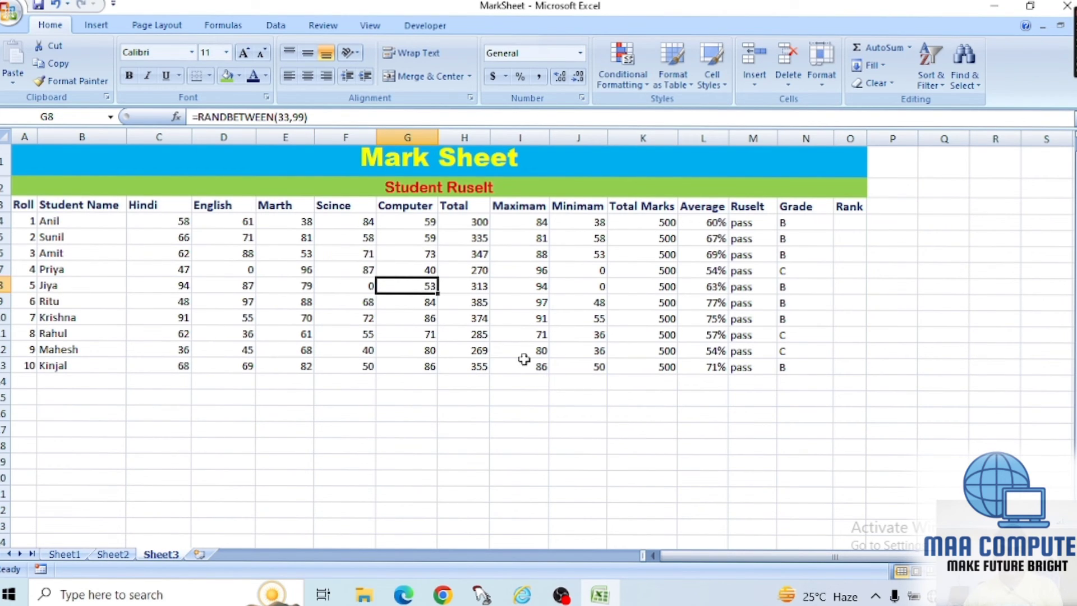
drag(433, 292, 363, 283)
- Test a fail with 0 in F7 and 9 in G7, then undo to restore random marks
click(362, 270)
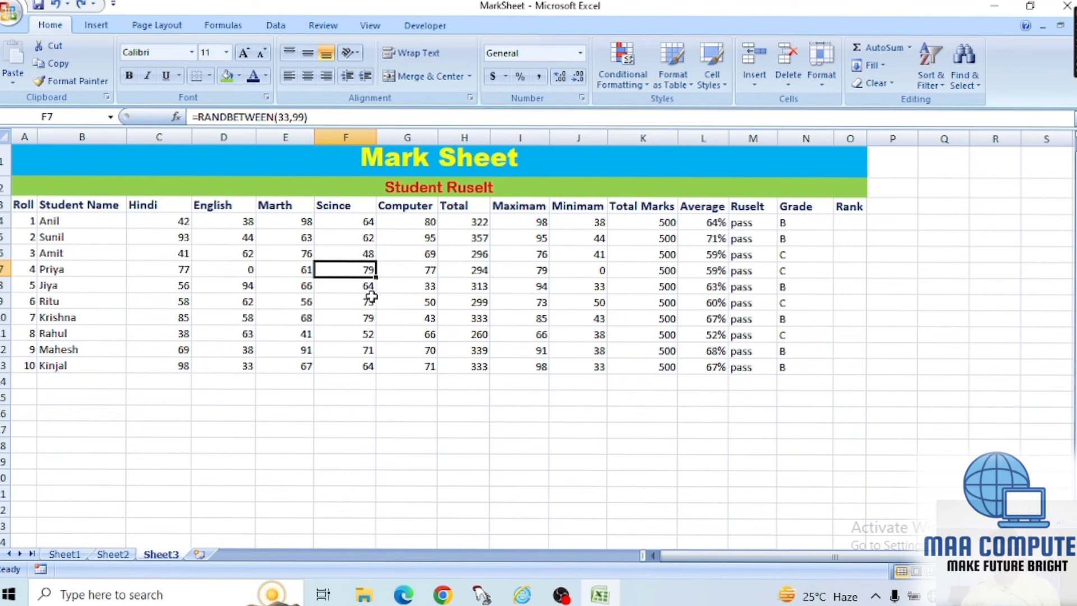
text(0)
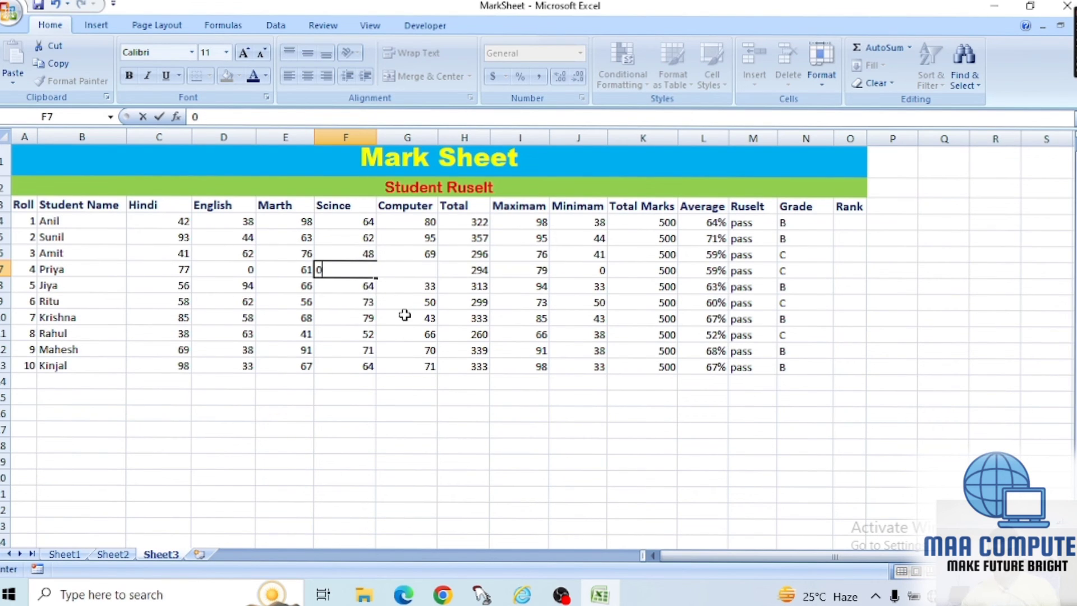
key(Return)
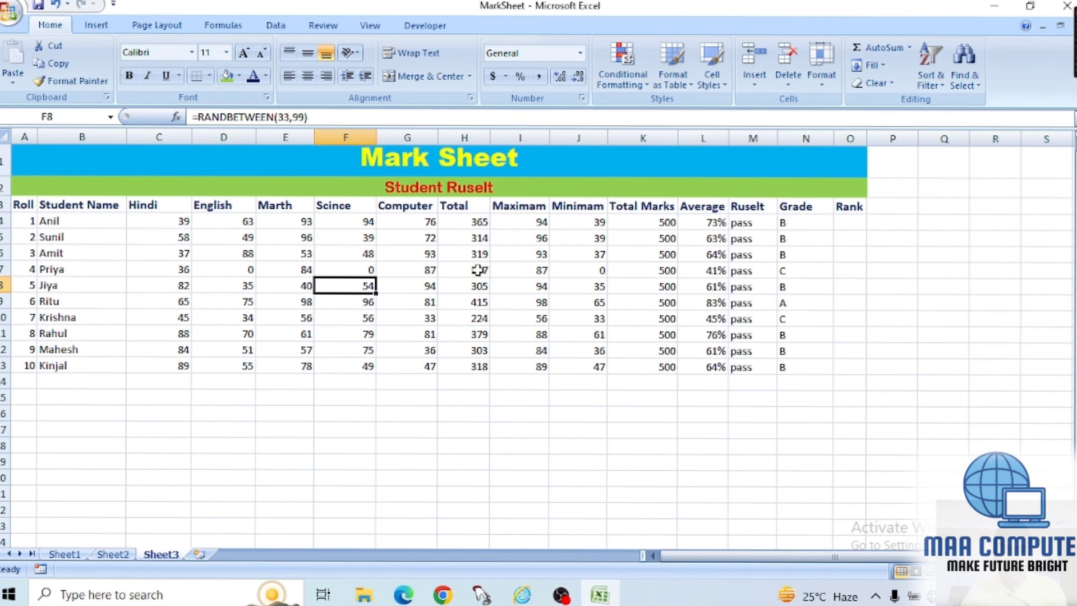
click(413, 267)
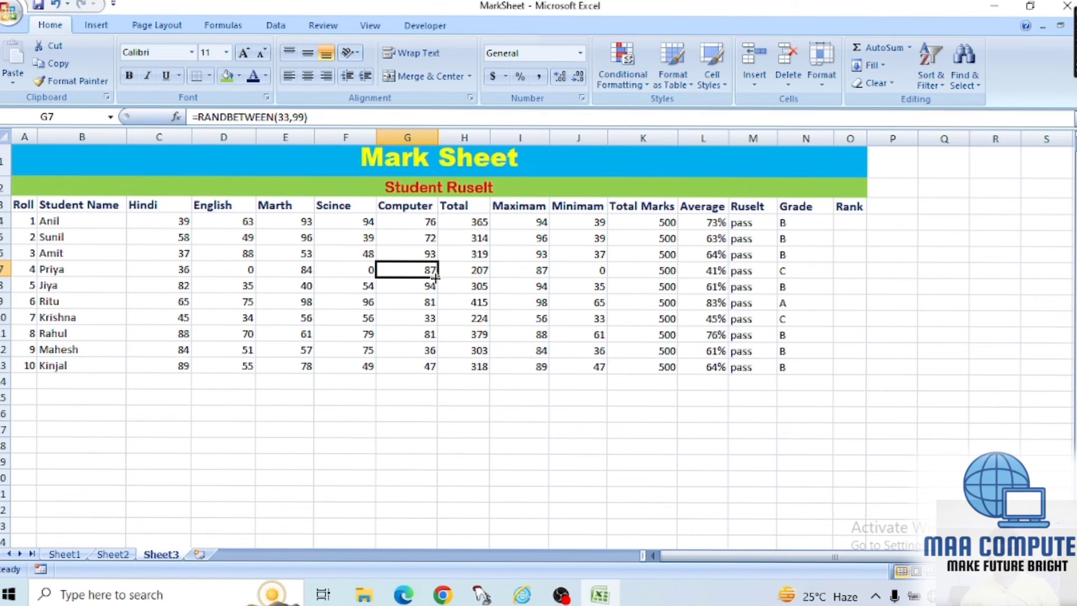
text(09)
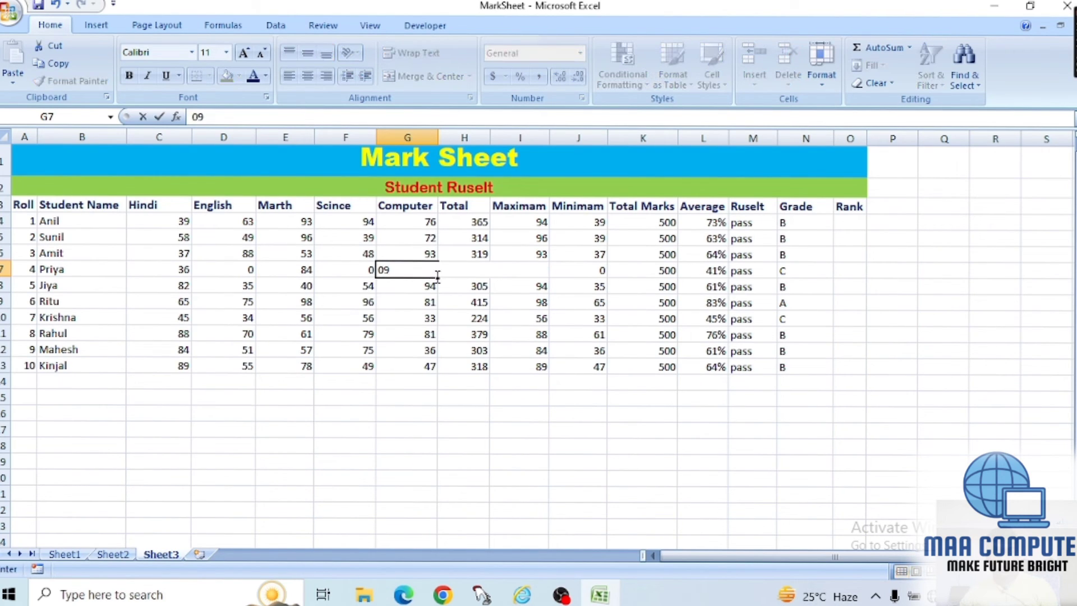
key(Return)
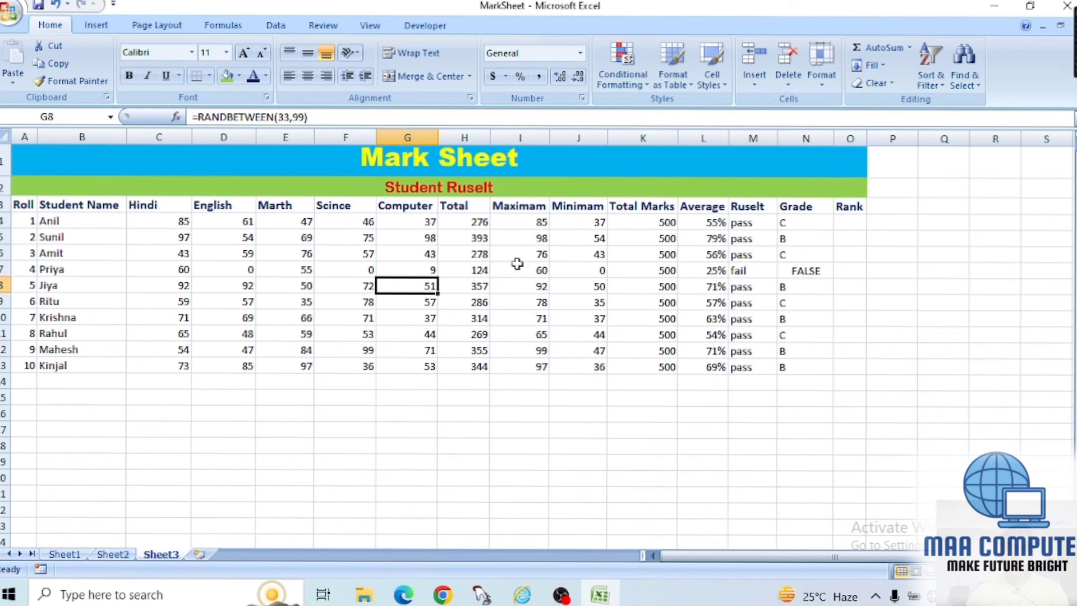
click(351, 271)
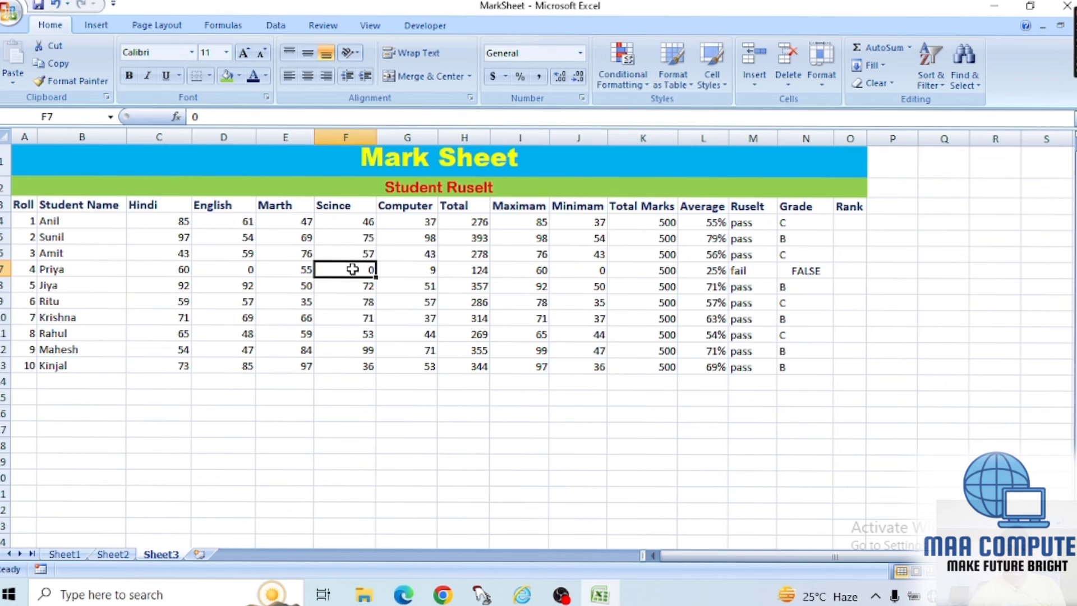
key(ctrl+z)
key(ctrl+z)
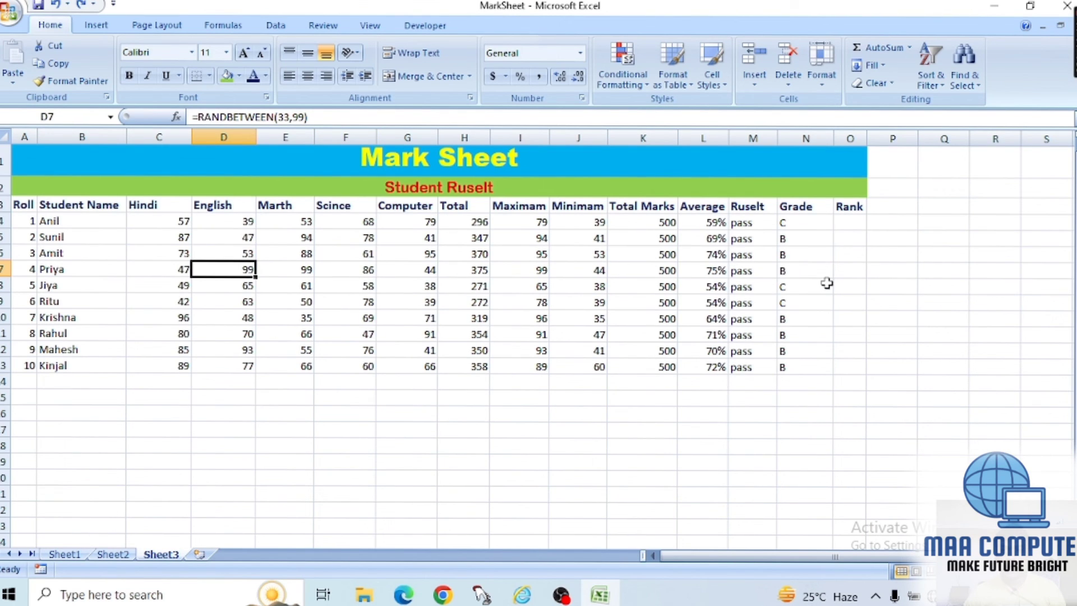
- Enter =rank(l4,$l$4:l4,0) in O4, ranking Anil's average as 1
click(851, 223)
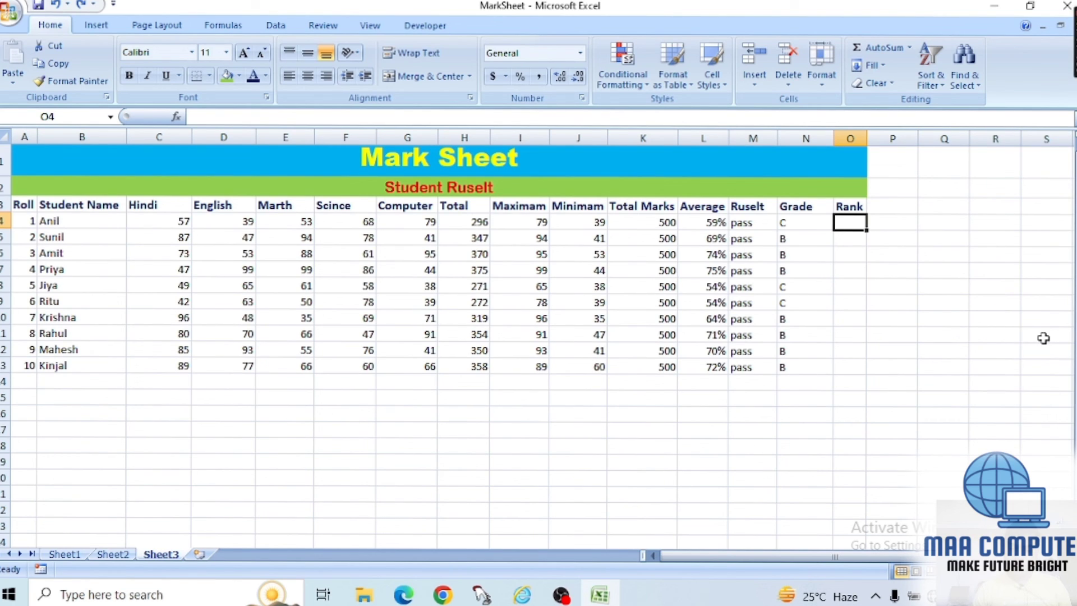
text(=rank()
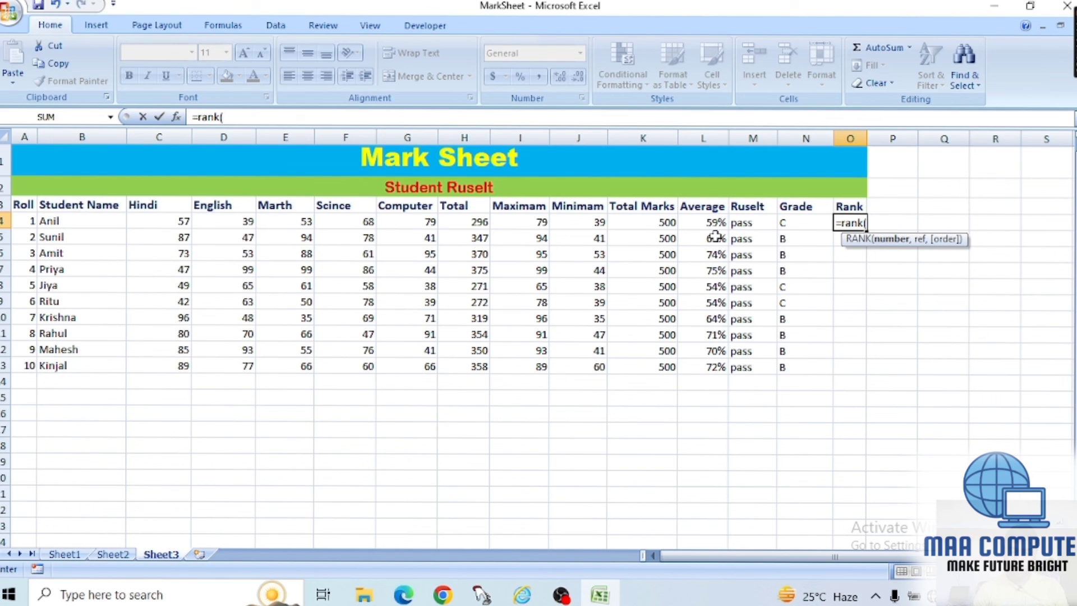
text(l4,$)
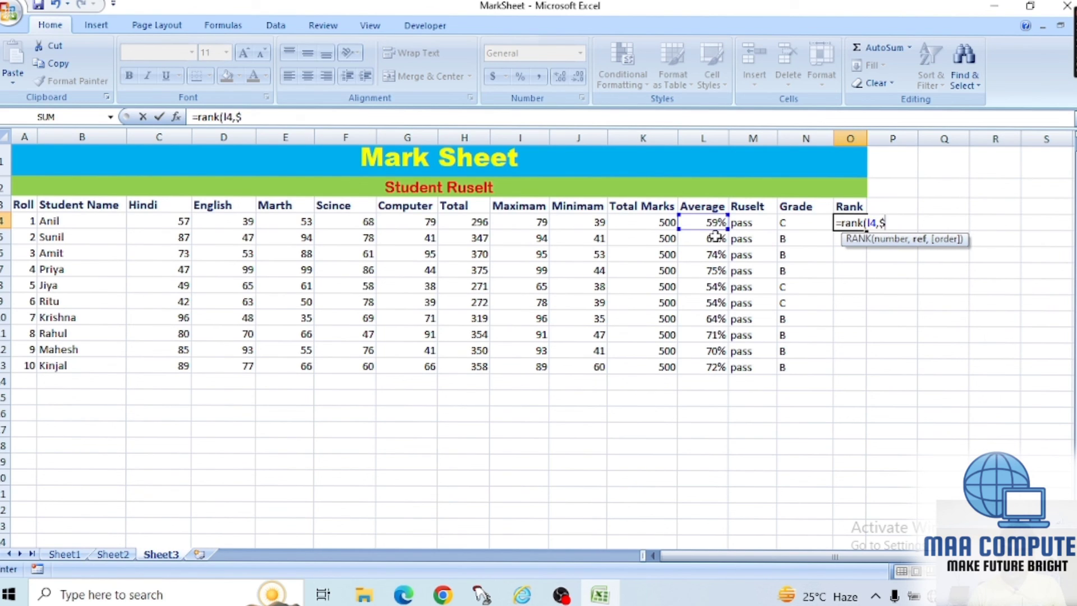
text(l)
text($4)
text(:)
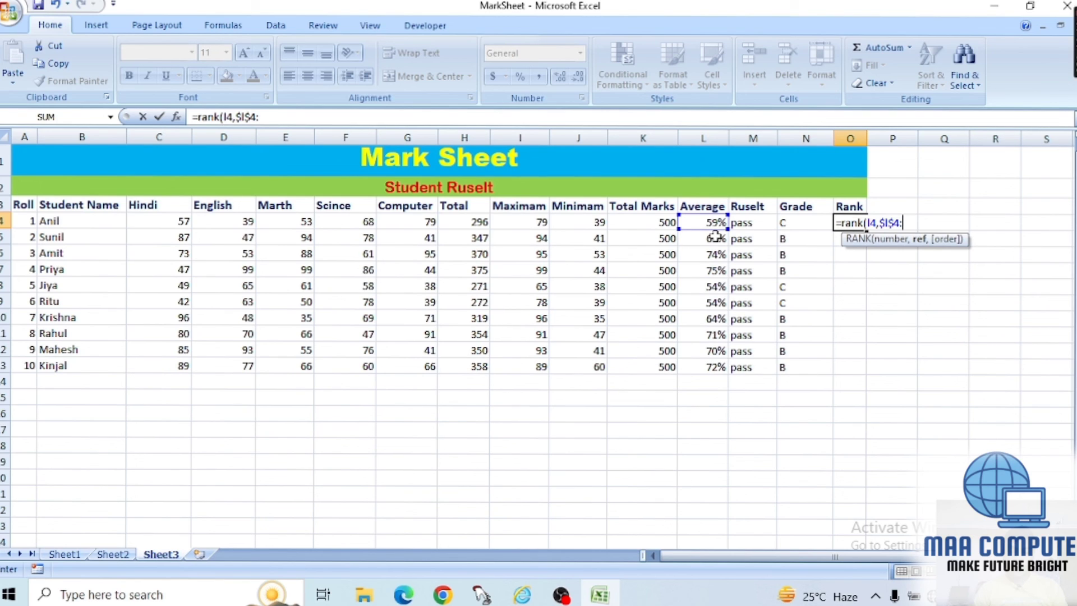
text(I4,0))
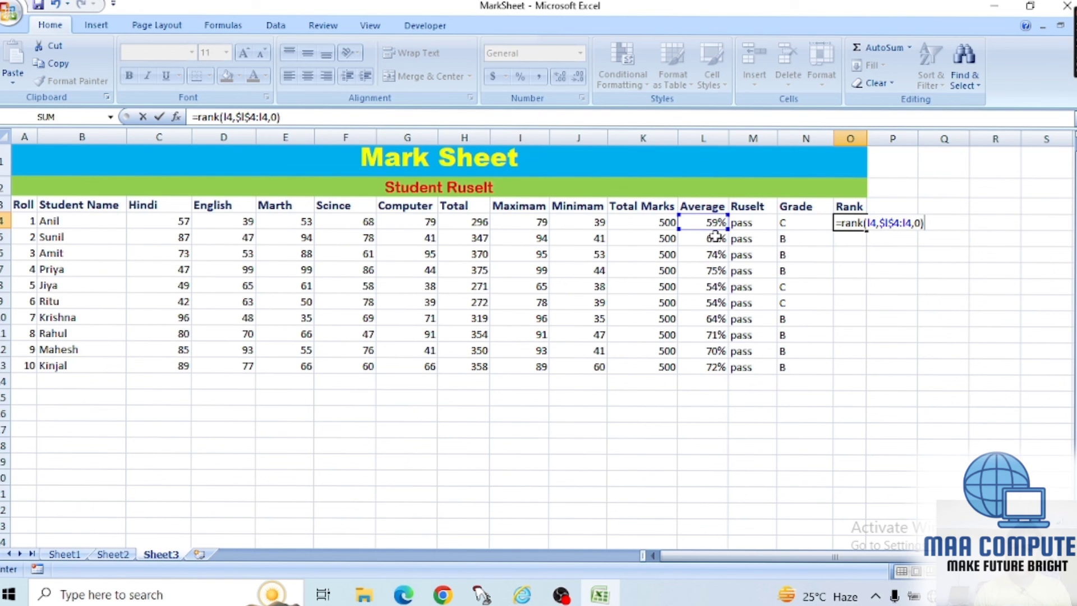
key(Return)
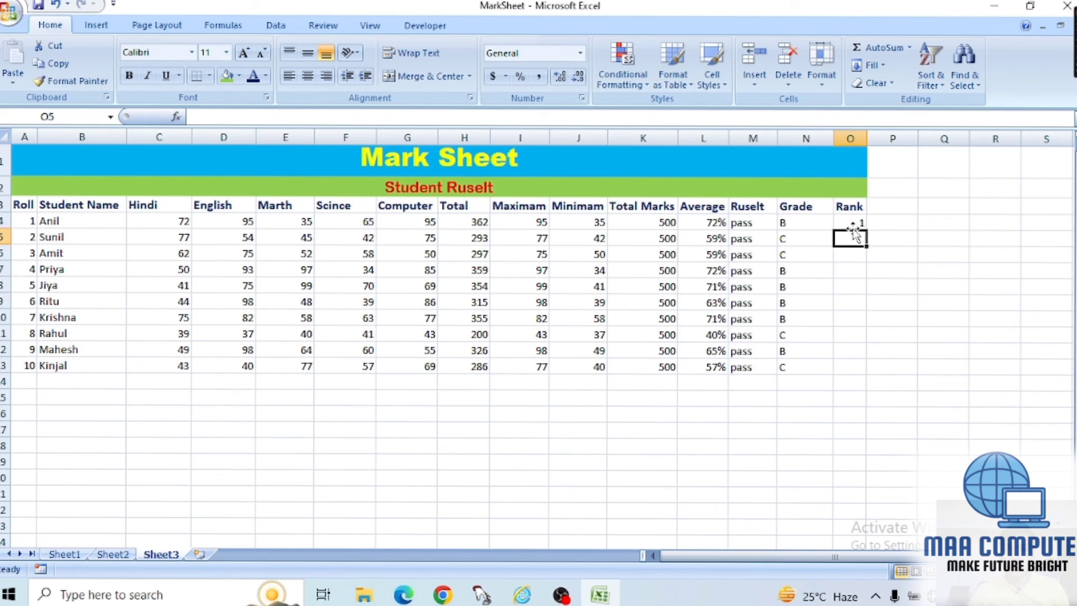
- Fill the O4 RANK formula down to O13
click(853, 224)
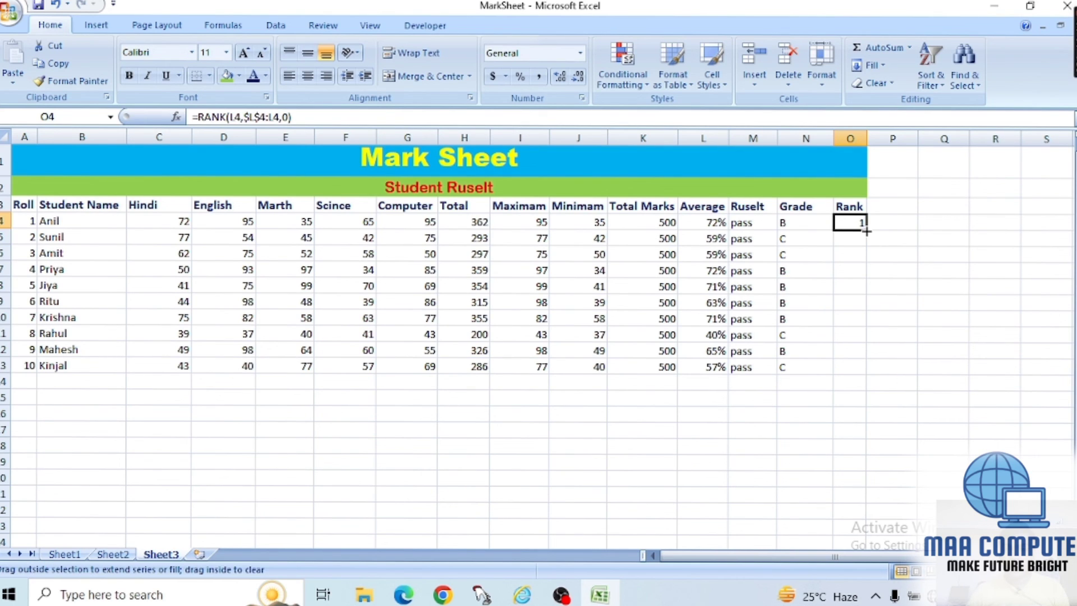
drag(867, 232, 866, 371)
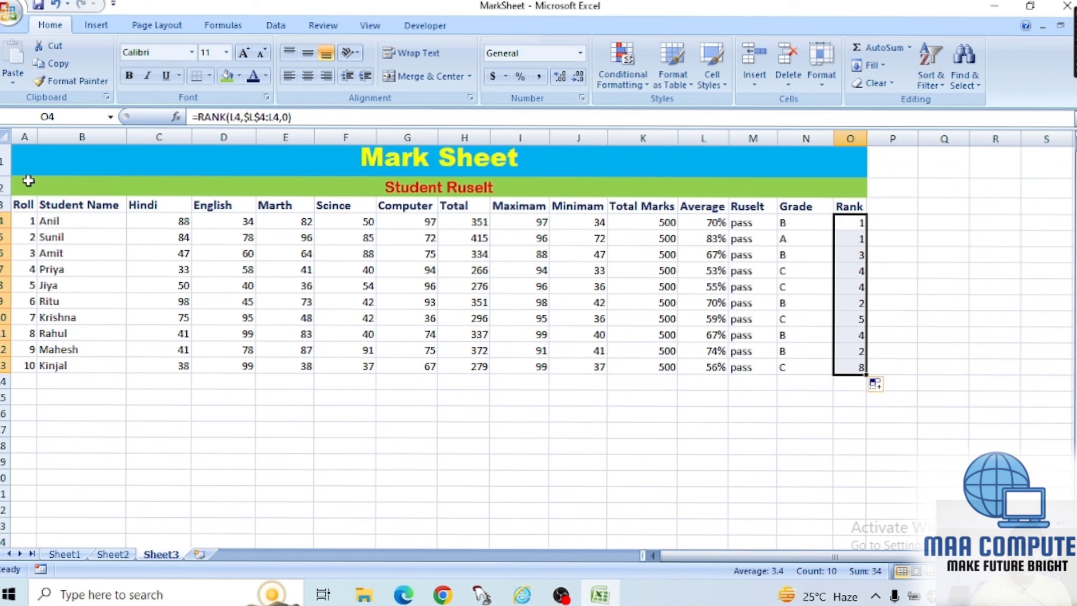
- Give the table range A3:O13 a Yellow fill
drag(25, 205, 863, 366)
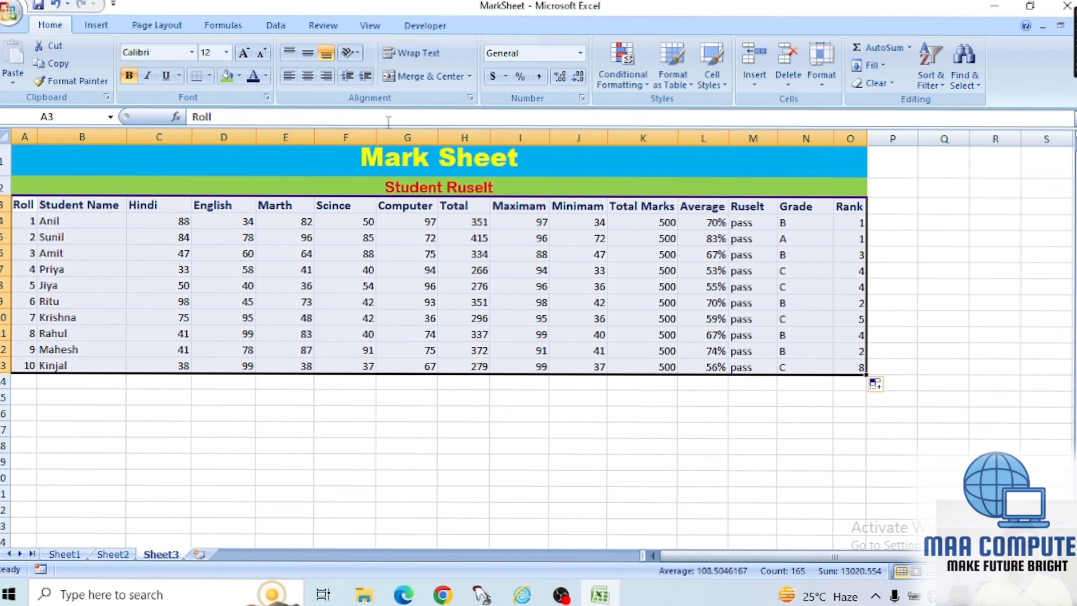
click(240, 76)
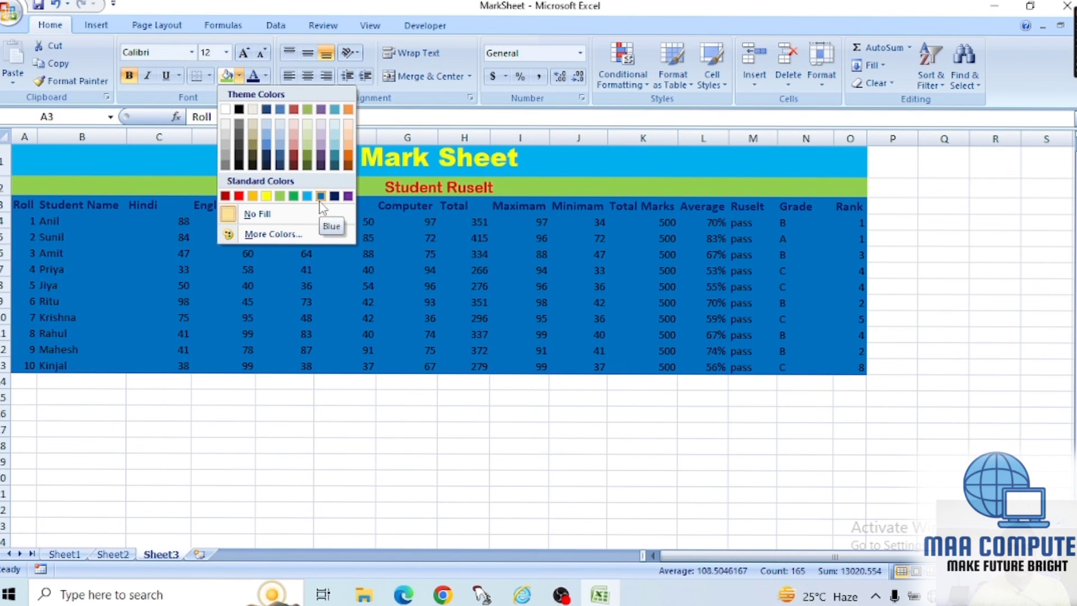
click(267, 195)
click(691, 460)
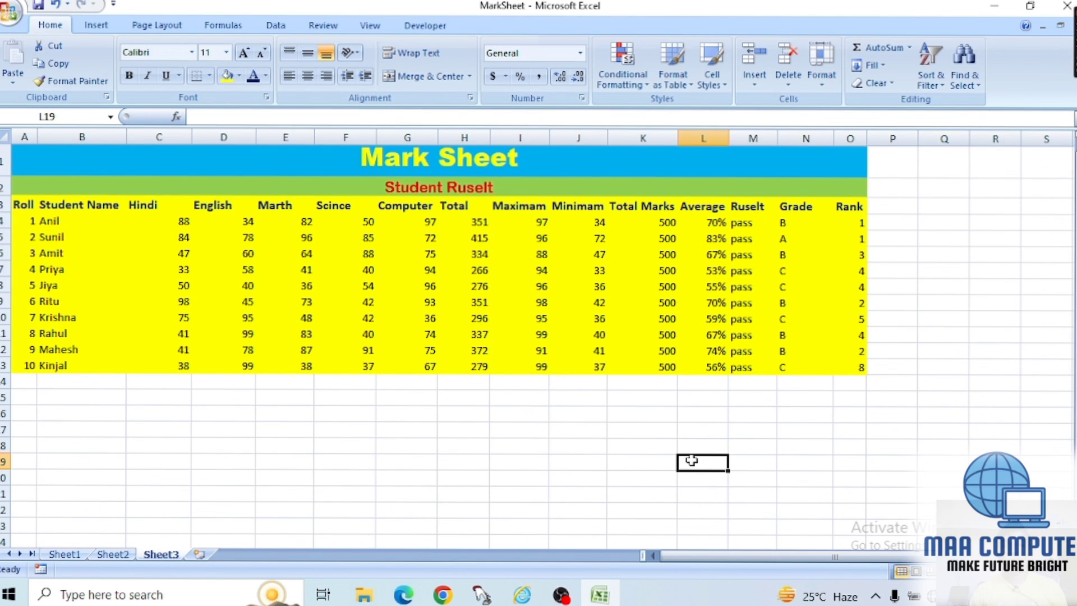